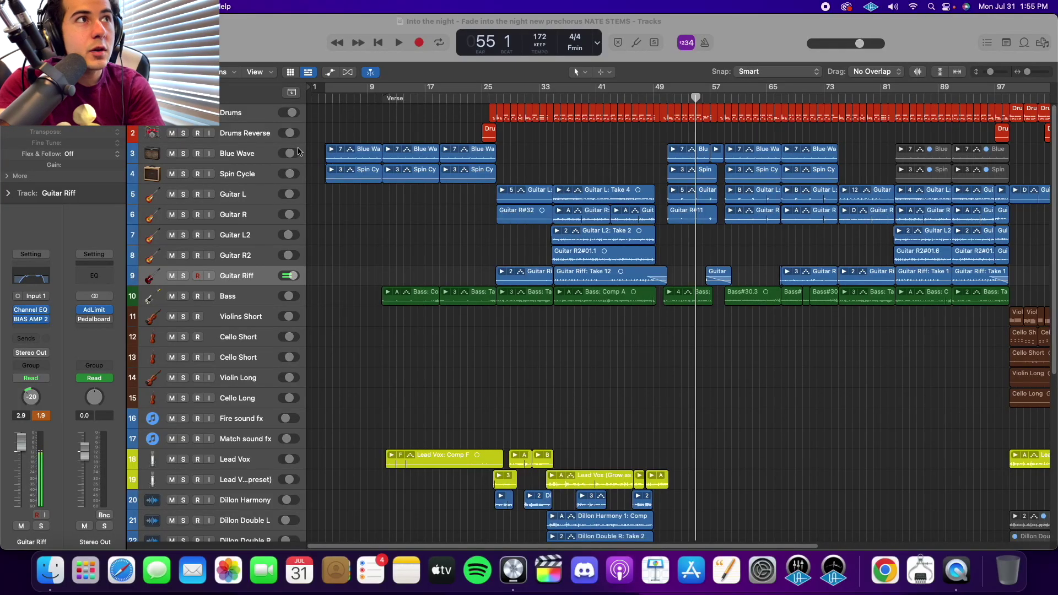
Step: Solo the Drums track and play it from where the main drum part begins, around bar 26
{"action": "left_click", "coordinate": [252, 116]}
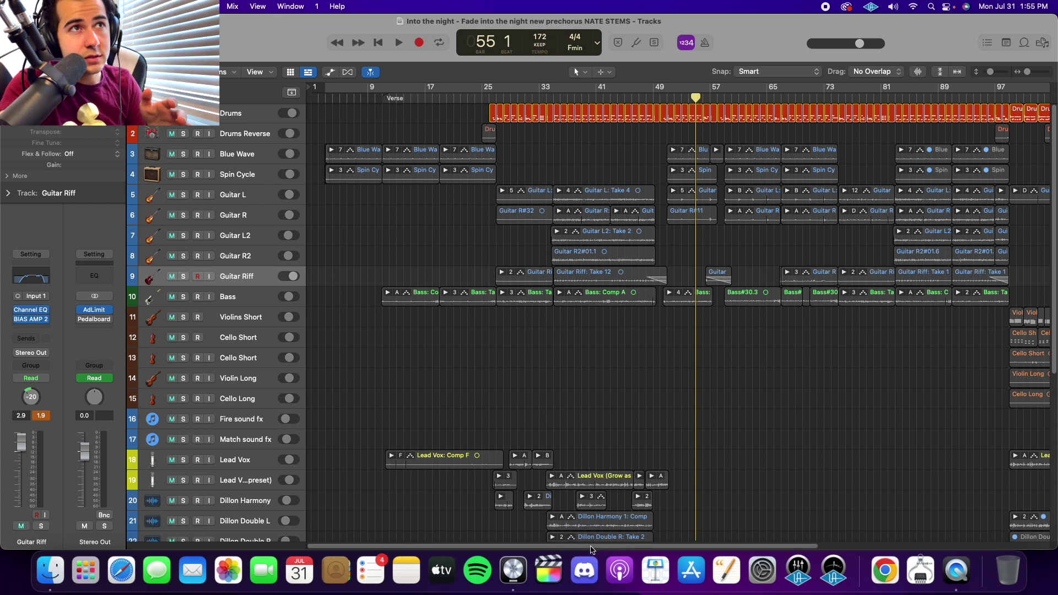
{"action": "left_click_drag", "start_coordinate": [591, 546], "coordinate": [651, 545]}
{"action": "double_click", "coordinate": [405, 100]}
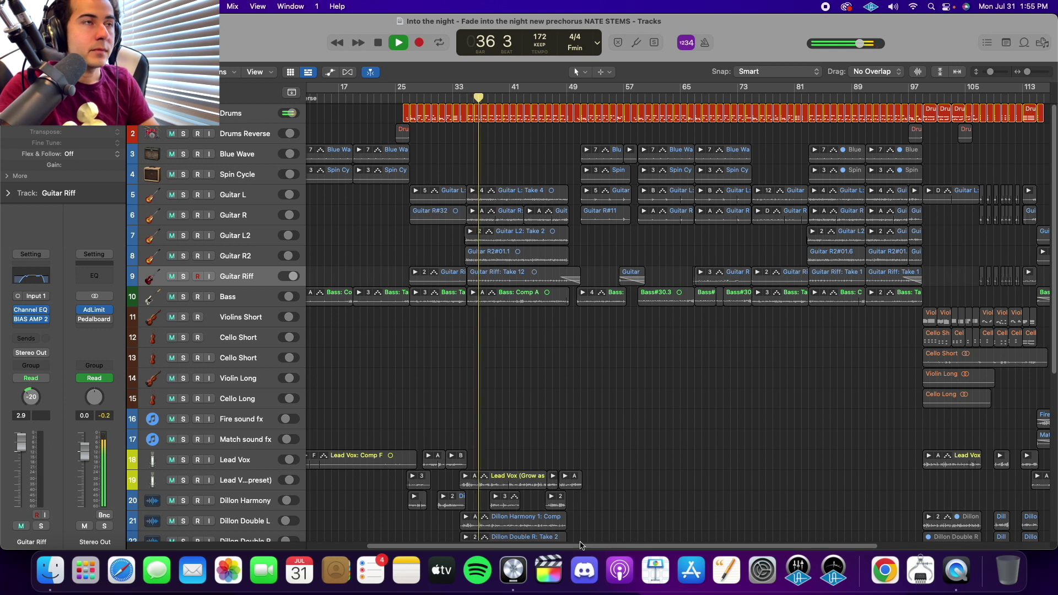
Step: Stop playback and play the soloed drums from around bar 97, where the string section comes in
{"action": "key", "text": "space"}
{"action": "left_click_drag", "start_coordinate": [582, 546], "coordinate": [656, 546]}
{"action": "left_click", "coordinate": [802, 97]}
{"action": "key", "text": "space"}
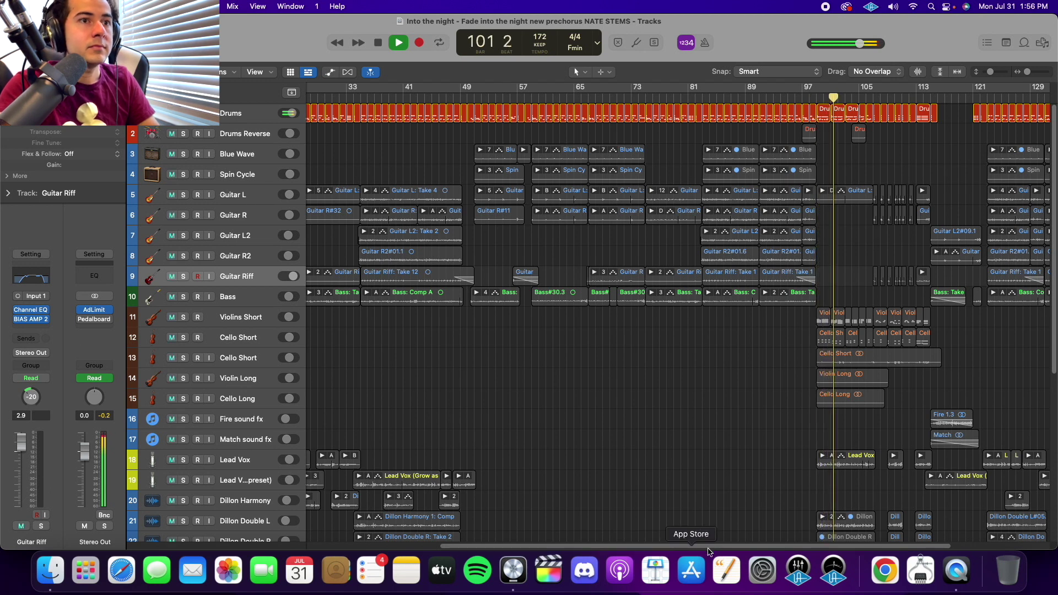
Step: Examine the Drums track's Kontakt instrument with the Modern & Massive full kit
{"action": "left_click_drag", "start_coordinate": [709, 548], "coordinate": [842, 547]}
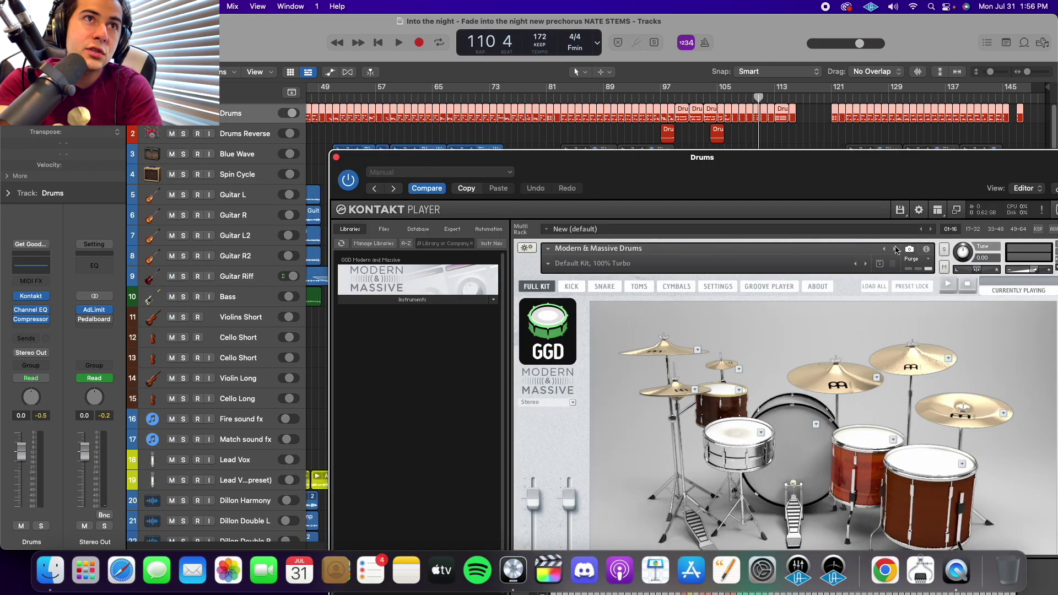
{"action": "left_click_drag", "start_coordinate": [858, 187], "coordinate": [729, 136]}
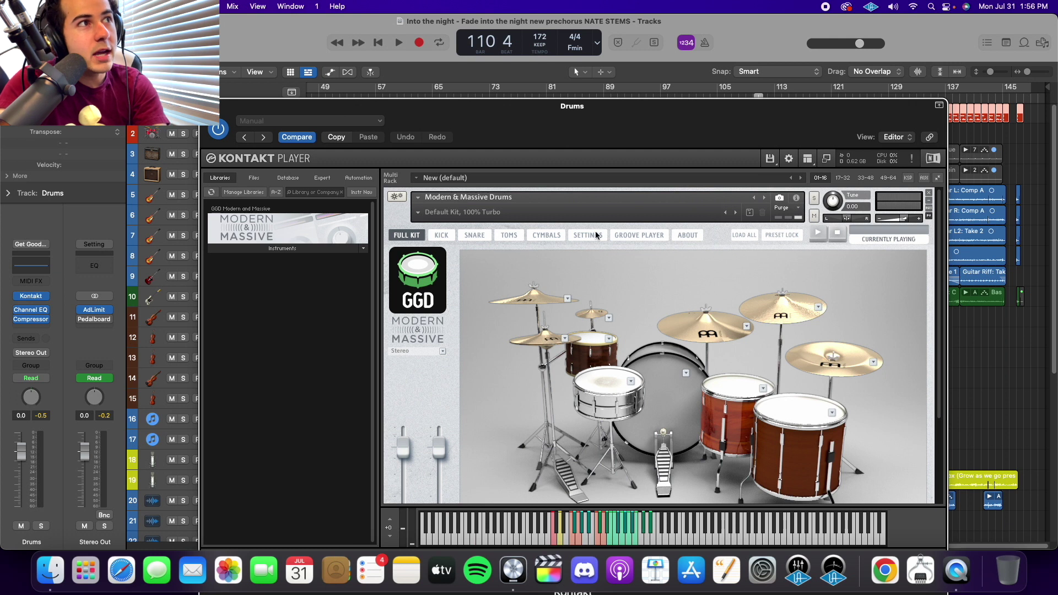
{"action": "scroll", "coordinate": [622, 353], "scroll_direction": "down", "scroll_amount": 1}
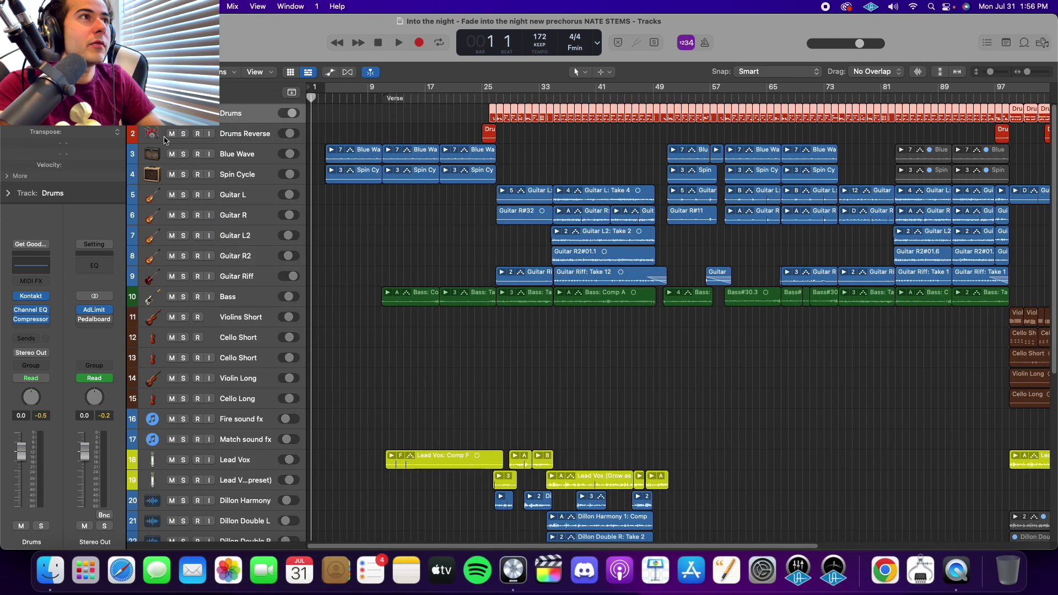
Step: Solo the Drums Reverse track, play it from bar 25, and inspect the drum notes around bar 27 in the Piano Roll
{"action": "left_click", "coordinate": [184, 134]}
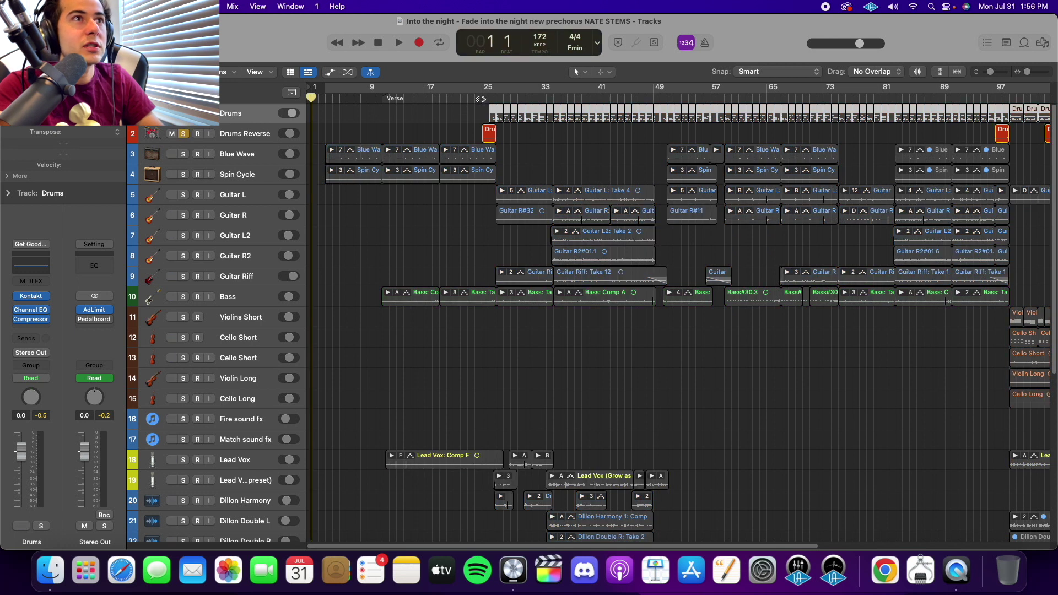
{"action": "left_click", "coordinate": [481, 99]}
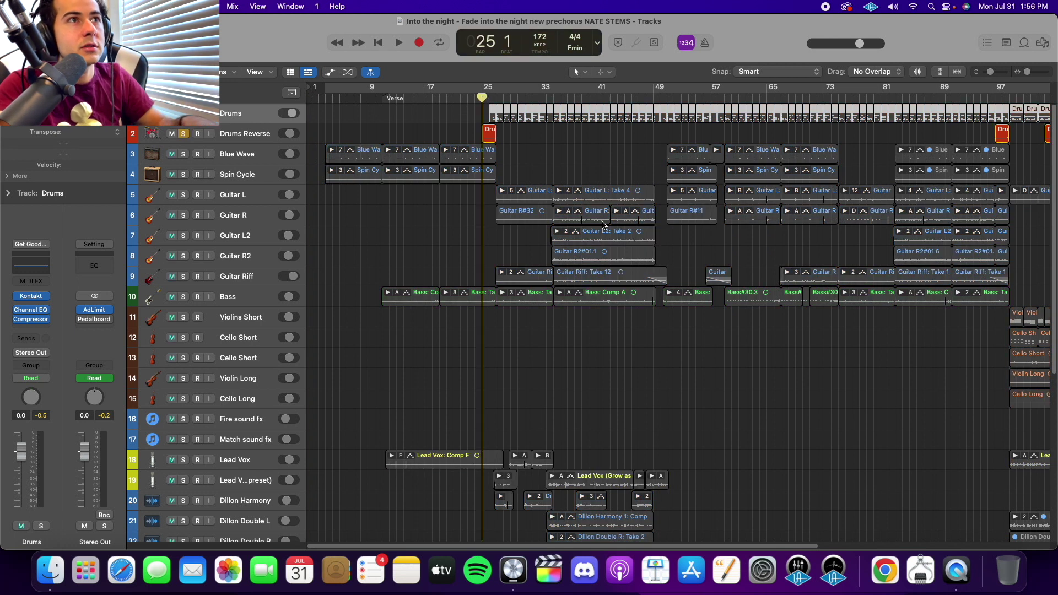
{"action": "key", "text": "space"}
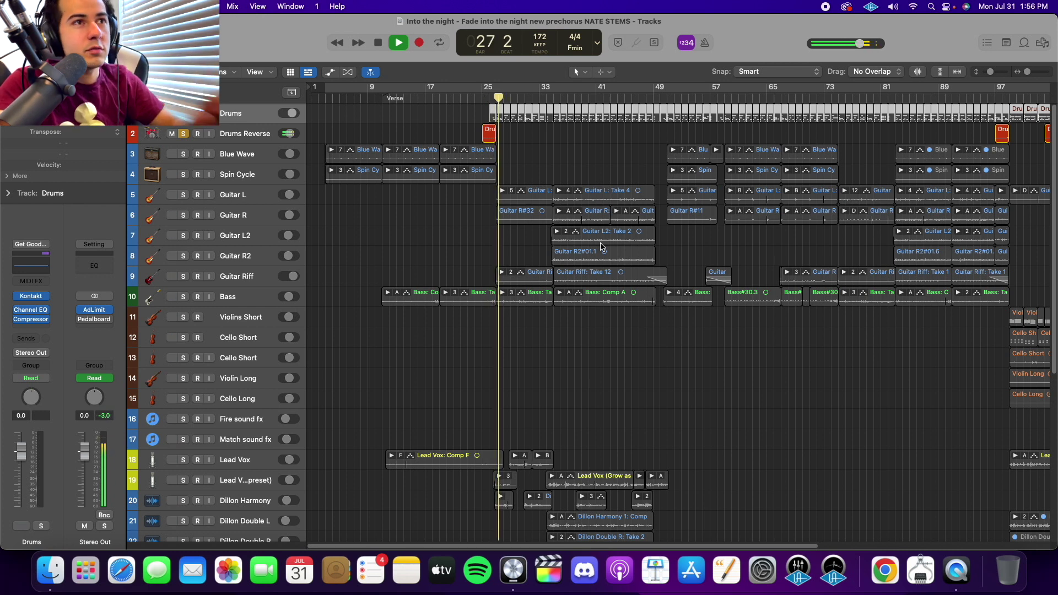
{"action": "key", "text": "space"}
{"action": "key", "text": "p"}
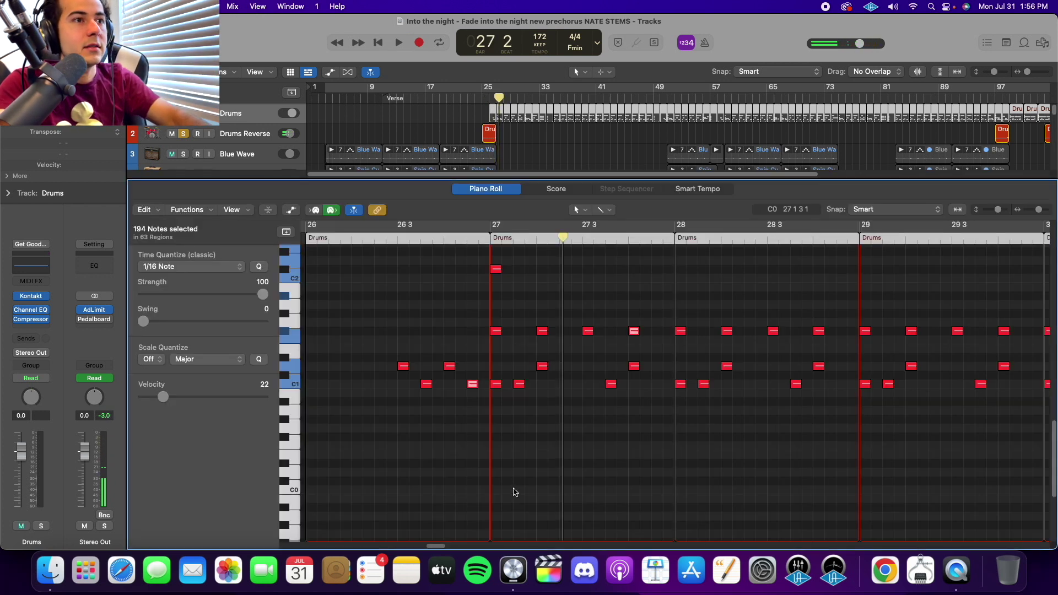
{"action": "key", "text": "p"}
Step: Play the Drums Reverse track from bar 97 and turn off its solo
{"action": "scroll", "coordinate": [663, 276], "scroll_direction": "right", "scroll_amount": 10}
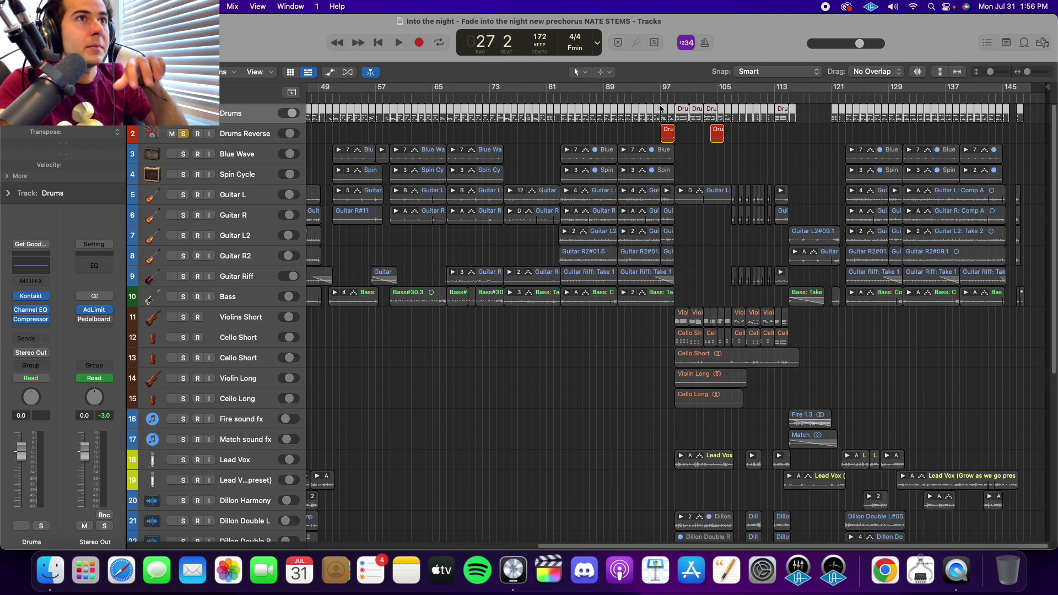
{"action": "left_click", "coordinate": [661, 108]}
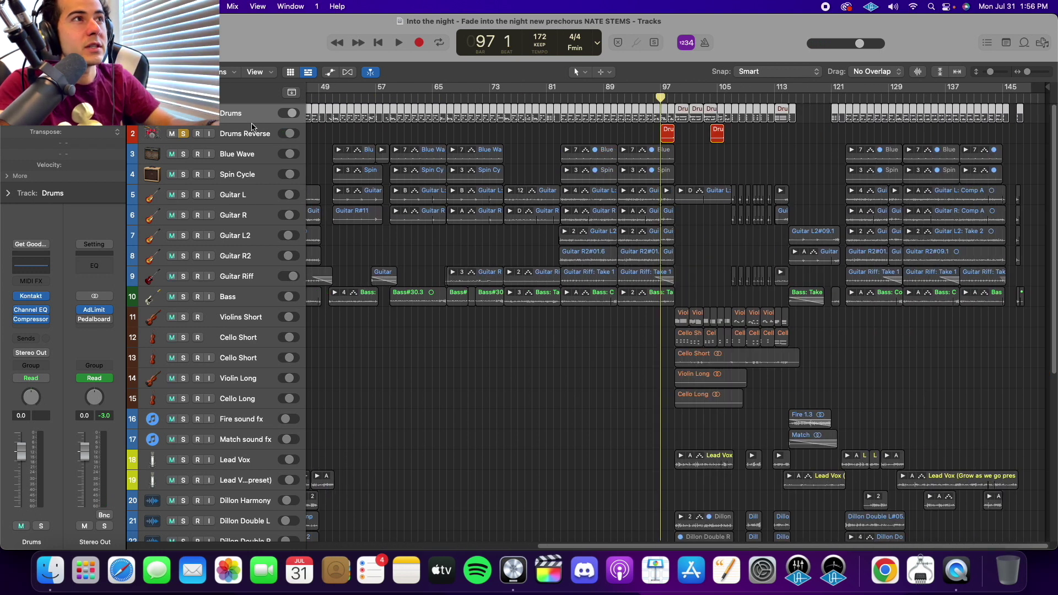
{"action": "key", "text": "space"}
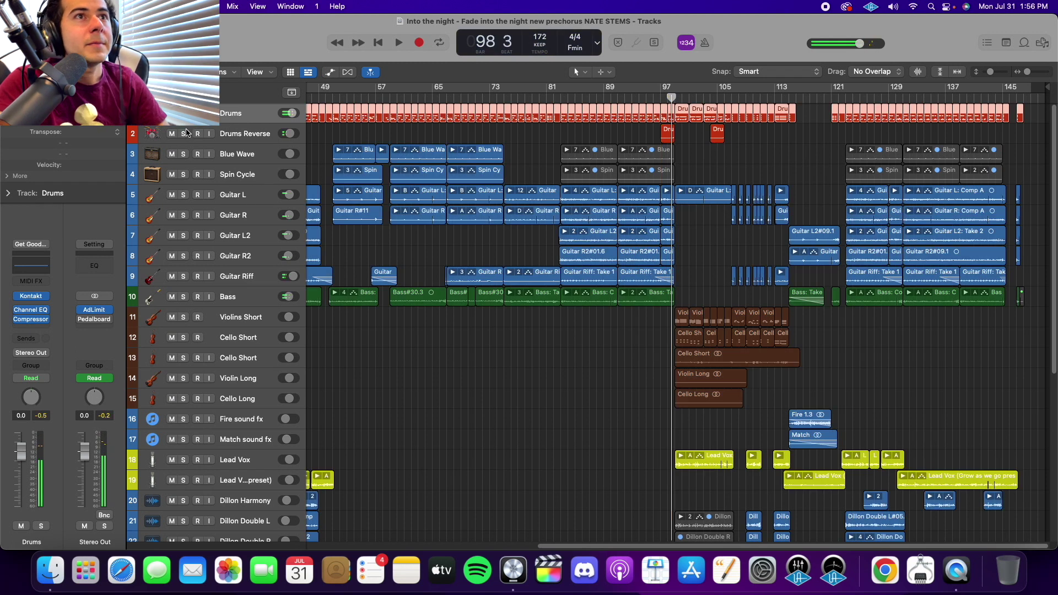
{"action": "left_click", "coordinate": [184, 134]}
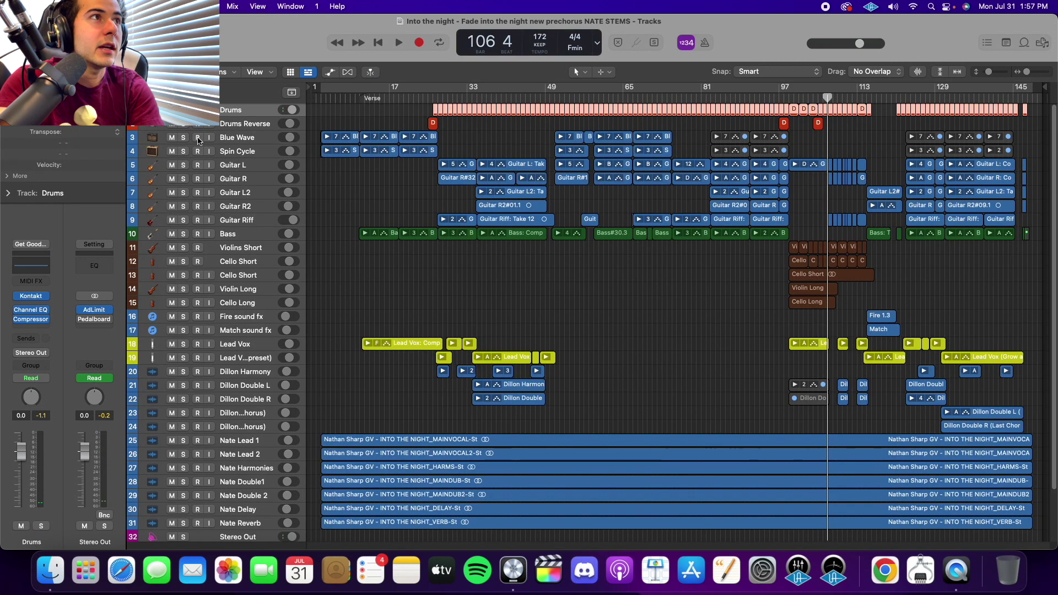
Step: Solo the Blue Wave track and play it from the start of the song
{"action": "left_click", "coordinate": [184, 138]}
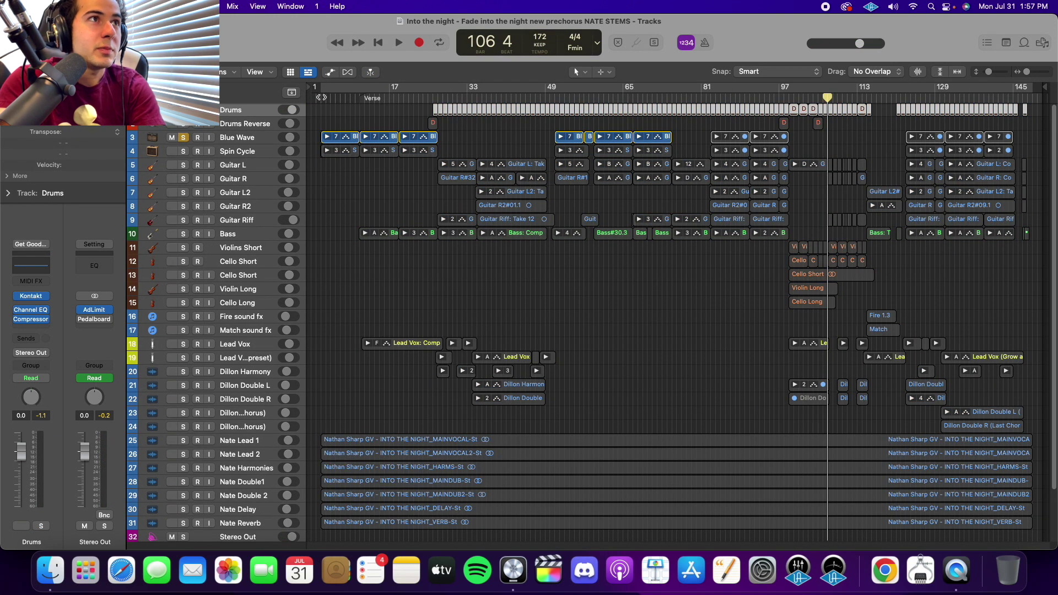
{"action": "left_click", "coordinate": [319, 98]}
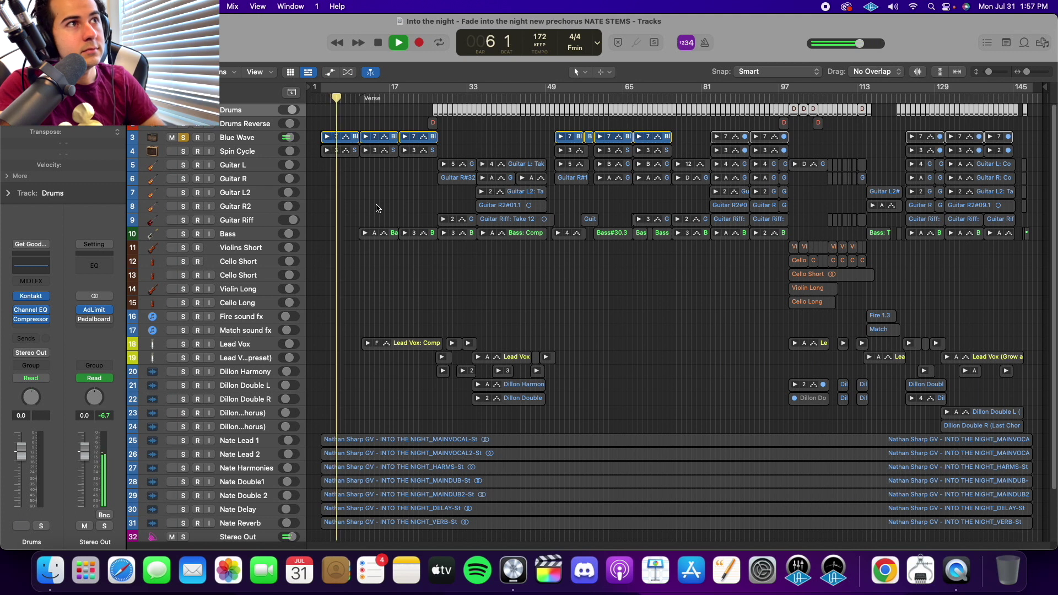
{"action": "key", "text": "space"}
Step: Switch the solo from Blue Wave to Spin Cycle and listen to Spin Cycle alone from the intro
{"action": "left_click", "coordinate": [183, 154]}
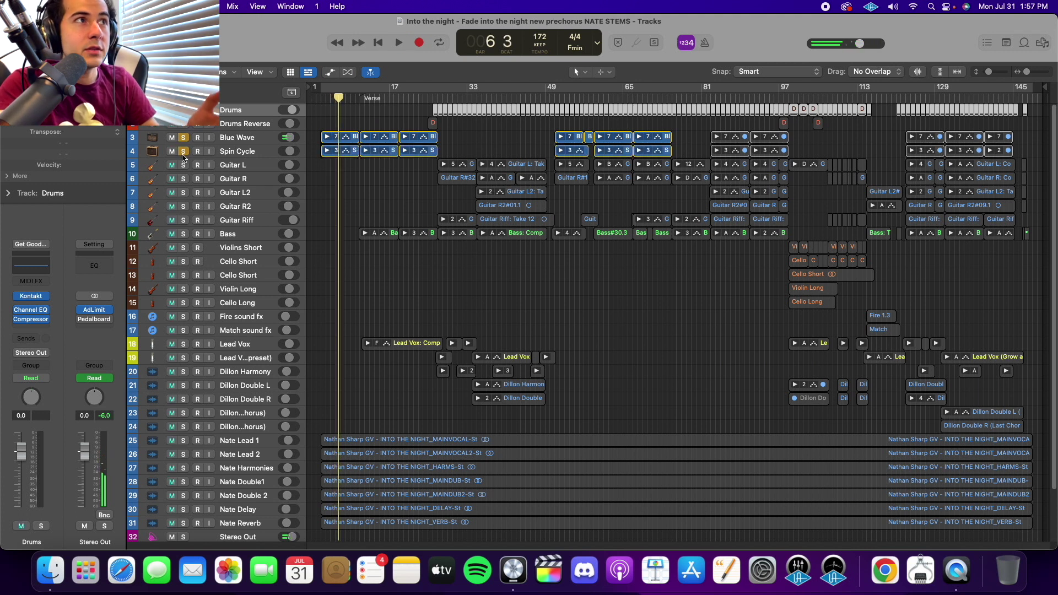
{"action": "left_click", "coordinate": [183, 138]}
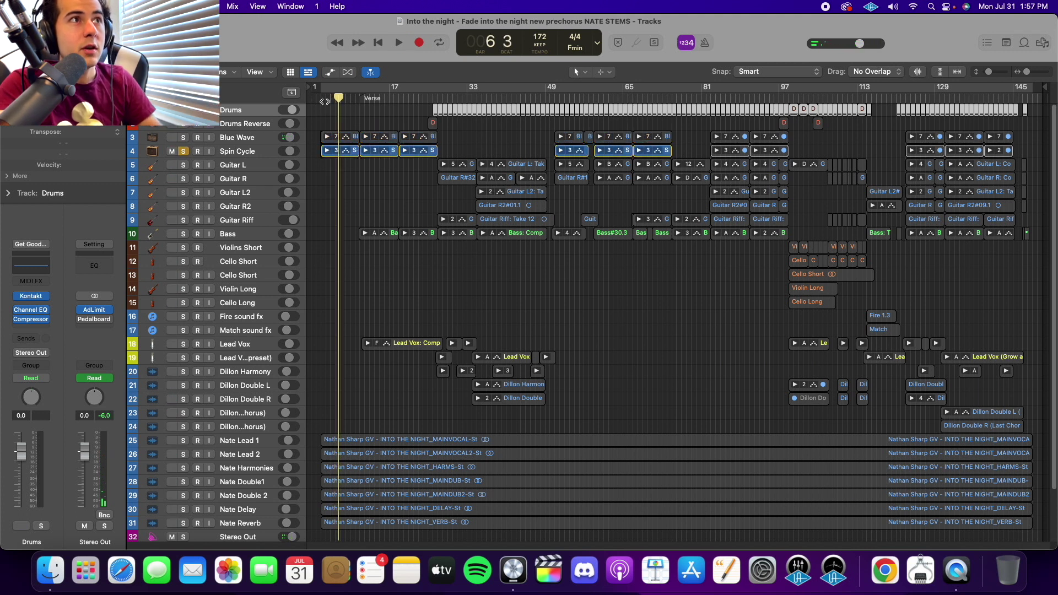
{"action": "key", "text": "space"}
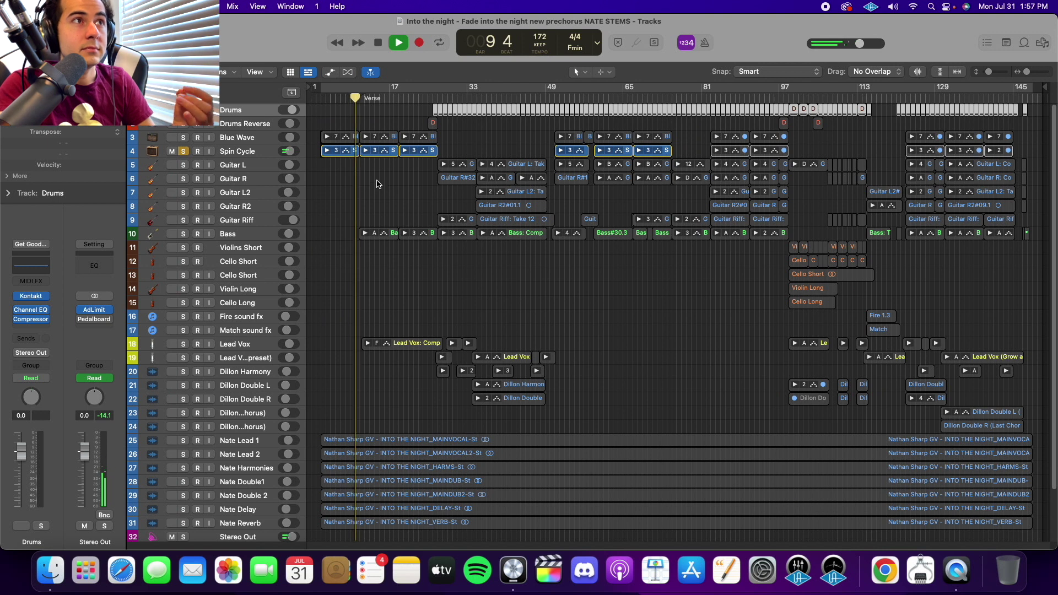
{"action": "key", "text": "space"}
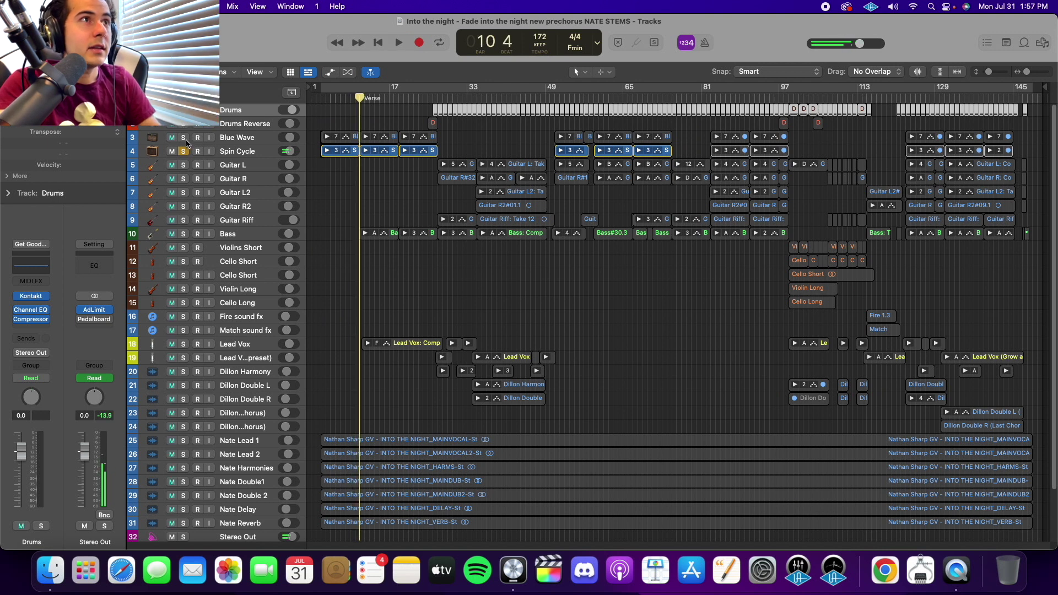
Step: Solo Blue Wave alongside Spin Cycle, play both from the start of the song, and clear all solos
{"action": "left_click", "coordinate": [183, 138]}
{"action": "left_click", "coordinate": [321, 98]}
{"action": "key", "text": "space"}
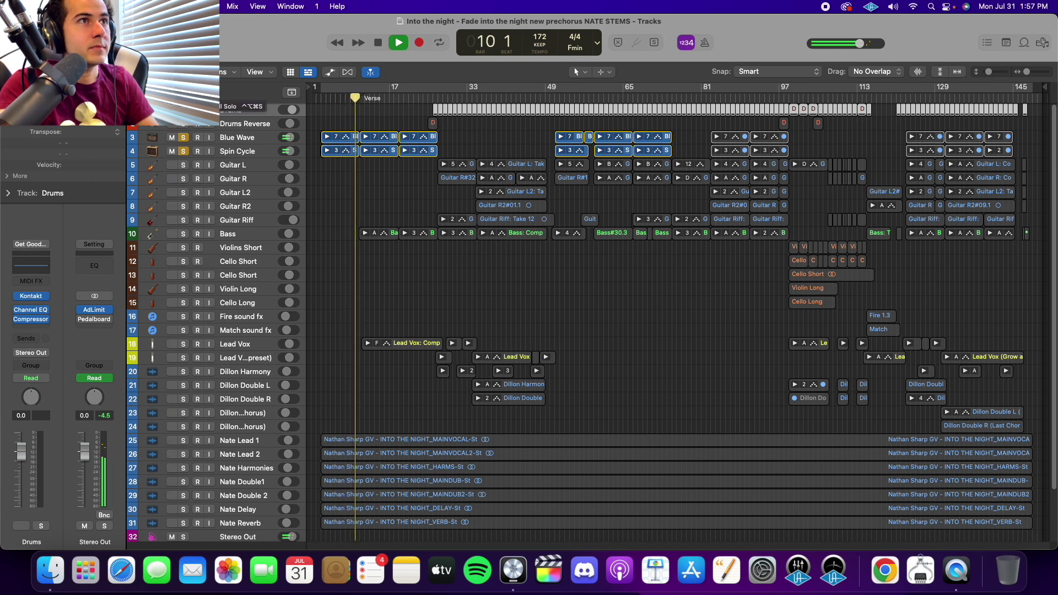
{"action": "key", "text": "space"}
{"action": "key", "text": "ctrl+alt+super+s"}
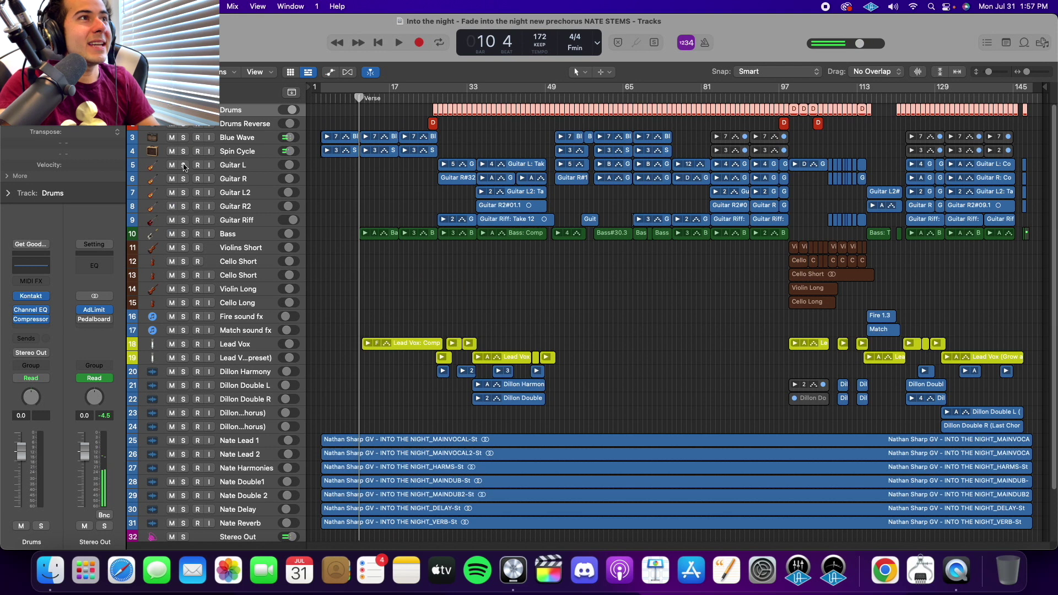
Step: Solo Guitar L and Guitar R and play them from bar 27, adding the Drums to the solo for part of it
{"action": "left_click", "coordinate": [183, 165]}
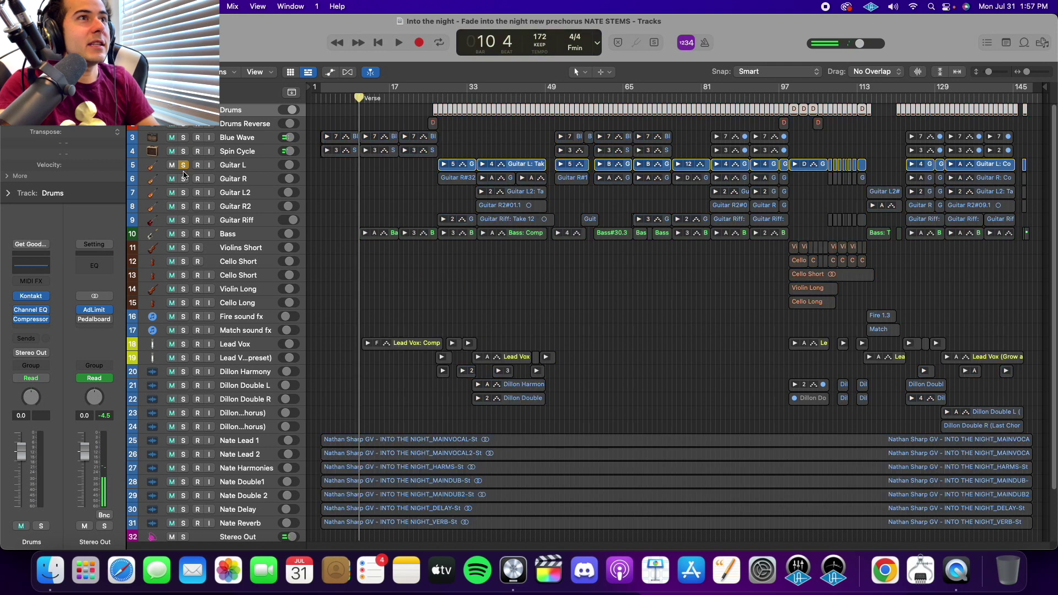
{"action": "left_click", "coordinate": [435, 99]}
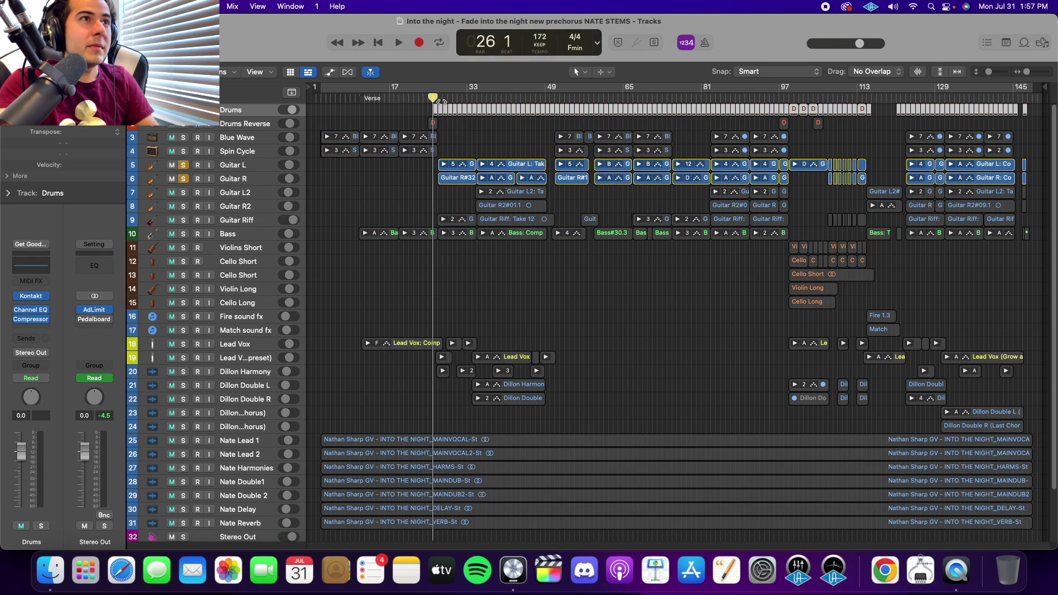
{"action": "left_click_drag", "start_coordinate": [442, 102], "coordinate": [438, 98]}
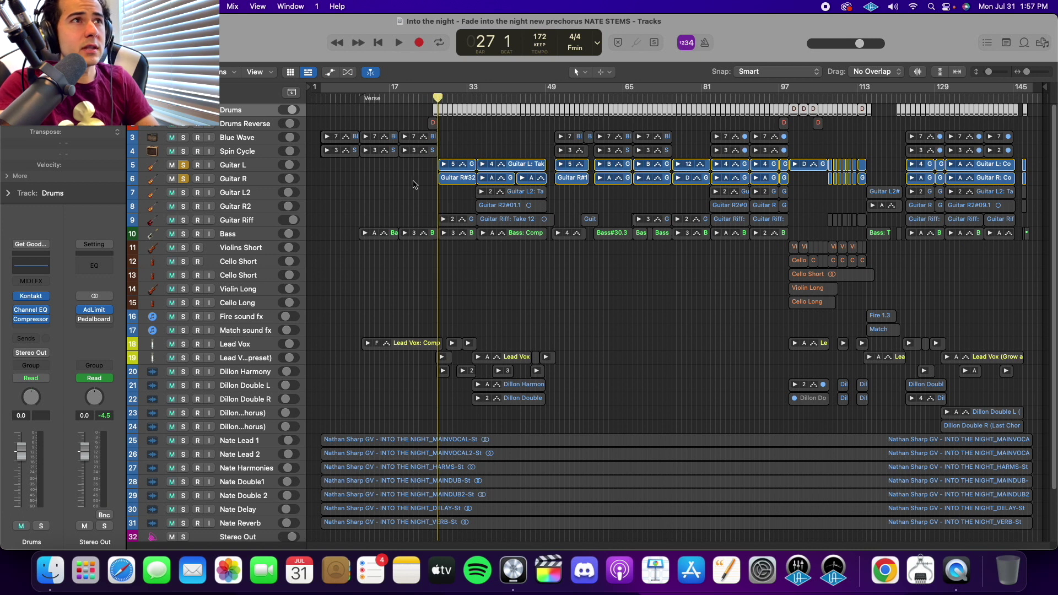
{"action": "key", "text": "space"}
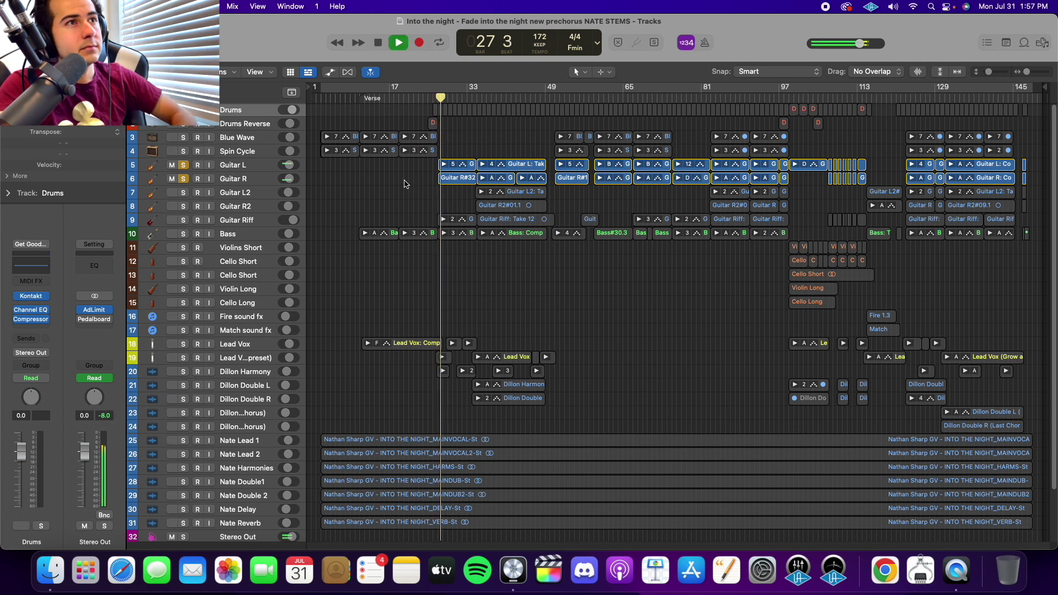
{"action": "left_click", "coordinate": [183, 110]}
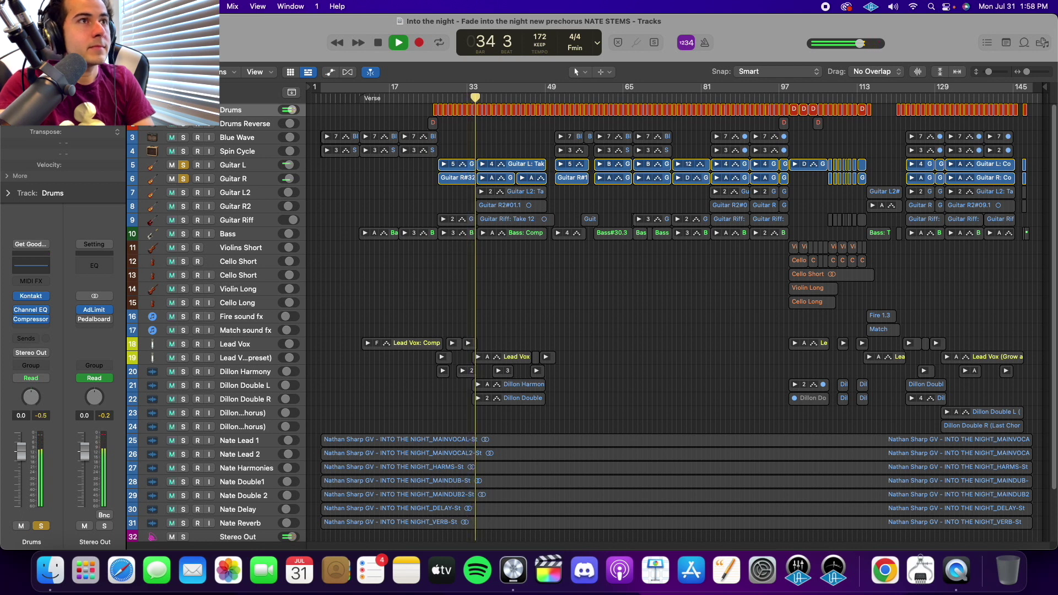
{"action": "key", "text": "s"}
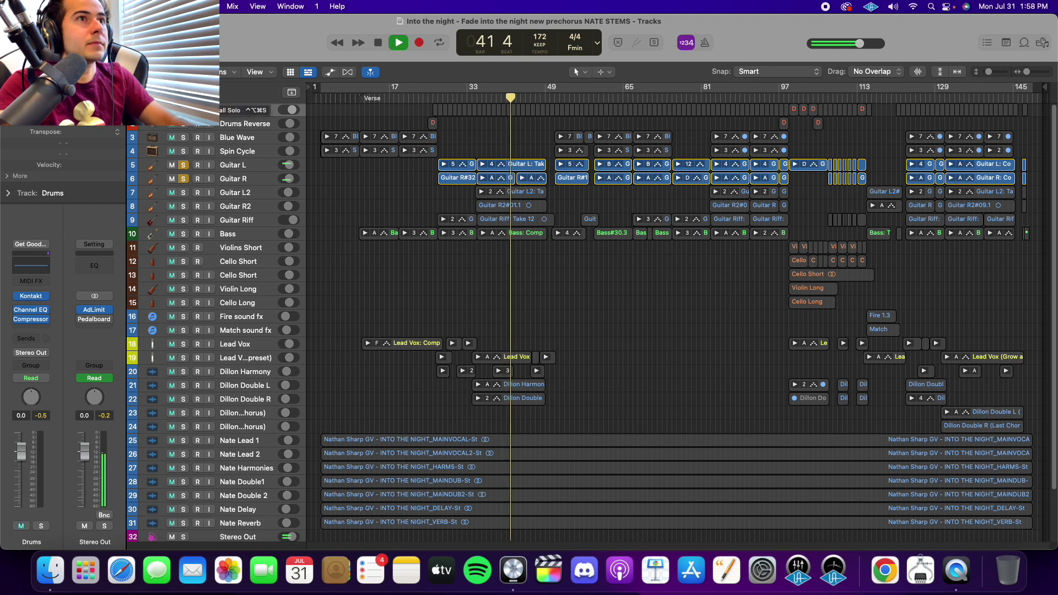
Step: Play the soloed guitars from bar 51, adding Blue Wave, Spin Cycle and Drums to the solo during playback
{"action": "left_click", "coordinate": [554, 97]}
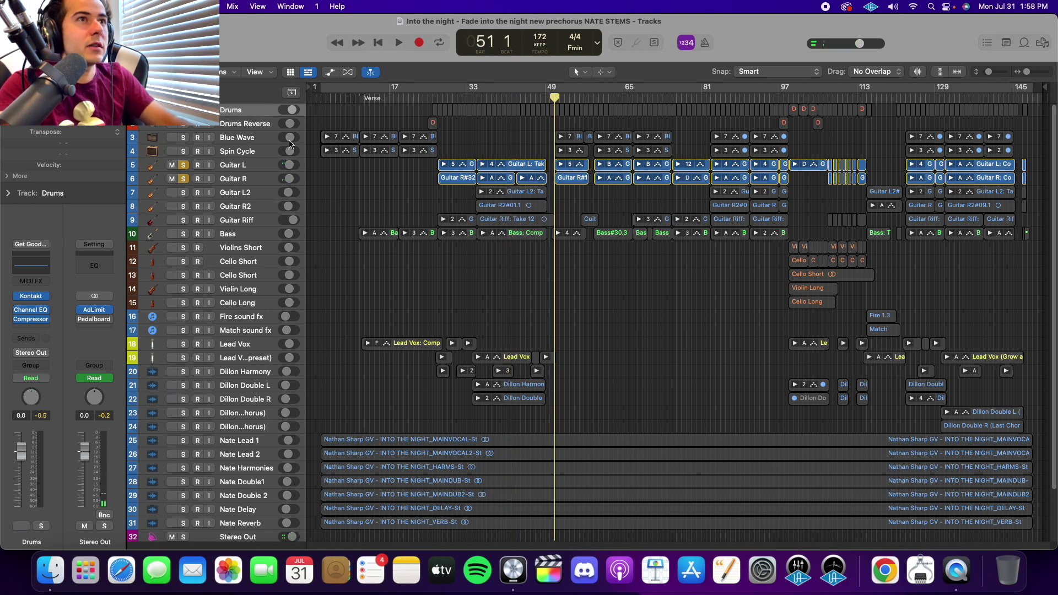
{"action": "key", "text": "space"}
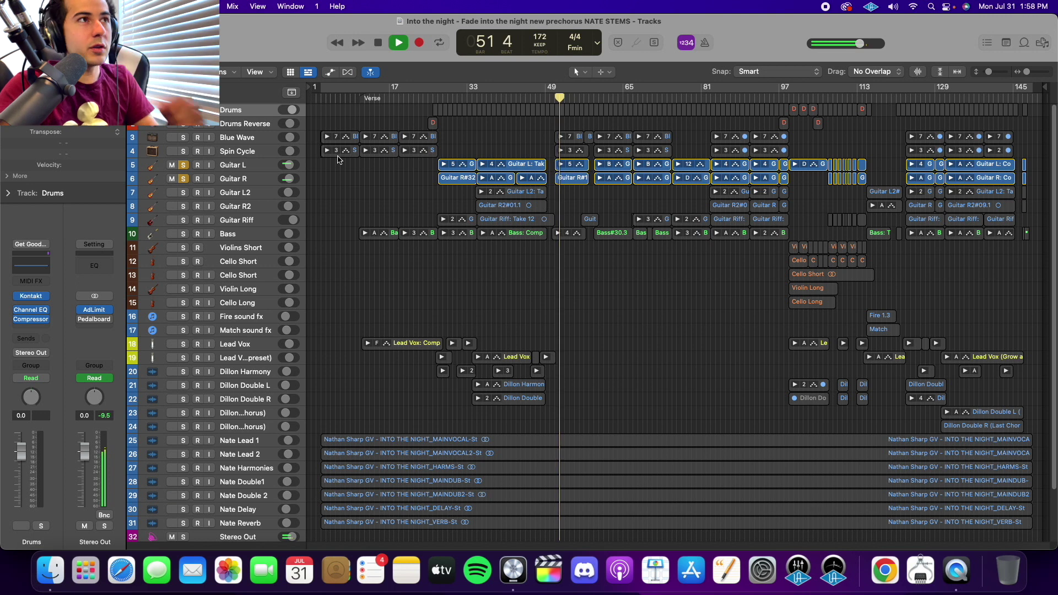
{"action": "left_click", "coordinate": [183, 138]}
{"action": "left_click", "coordinate": [184, 151]}
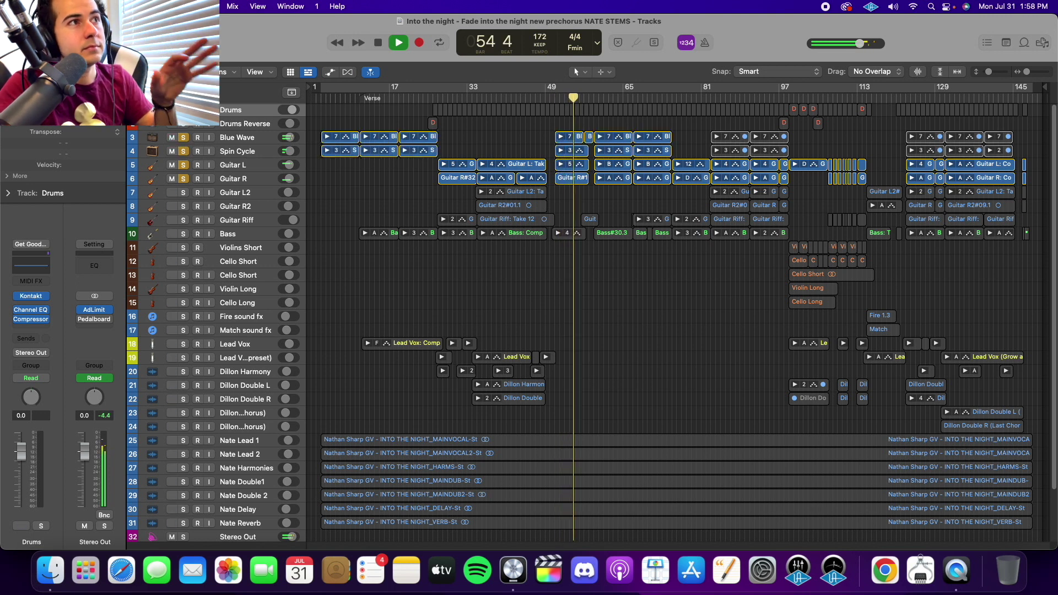
{"action": "key", "text": "s"}
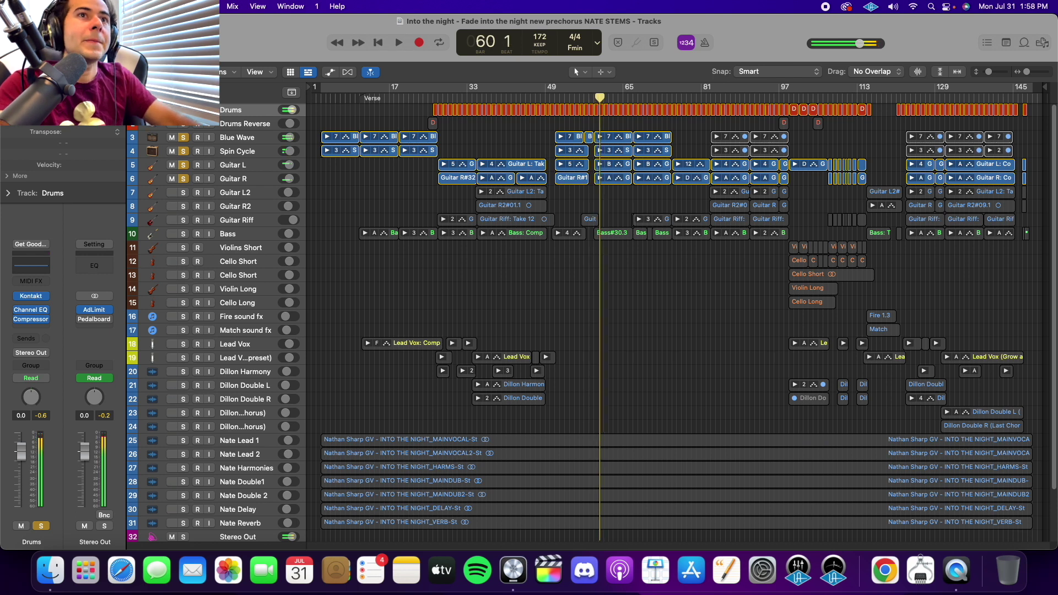
Step: Play the soloed guitars, Blue Wave, Spin Cycle and drums from bar 97 through the breakdown to around bar 115
{"action": "left_click", "coordinate": [784, 98]}
{"action": "key", "text": "space"}
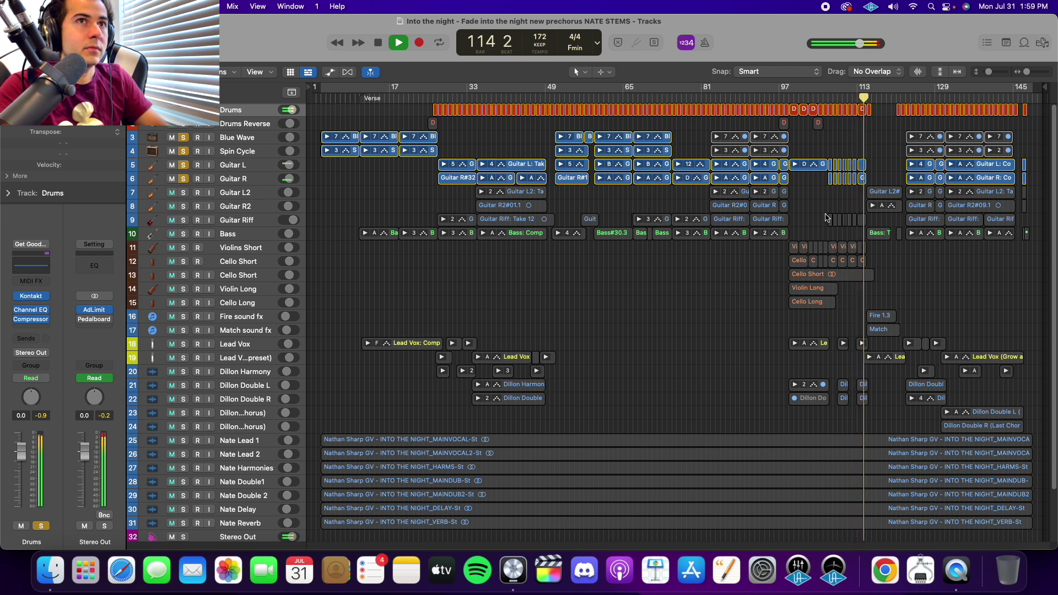
{"action": "key", "text": "space"}
Step: Clear the current solos, solo Guitar L2 and Guitar R2, and play them from their first regions at bar 34
{"action": "left_click", "coordinate": [183, 179], "text": "alt"}
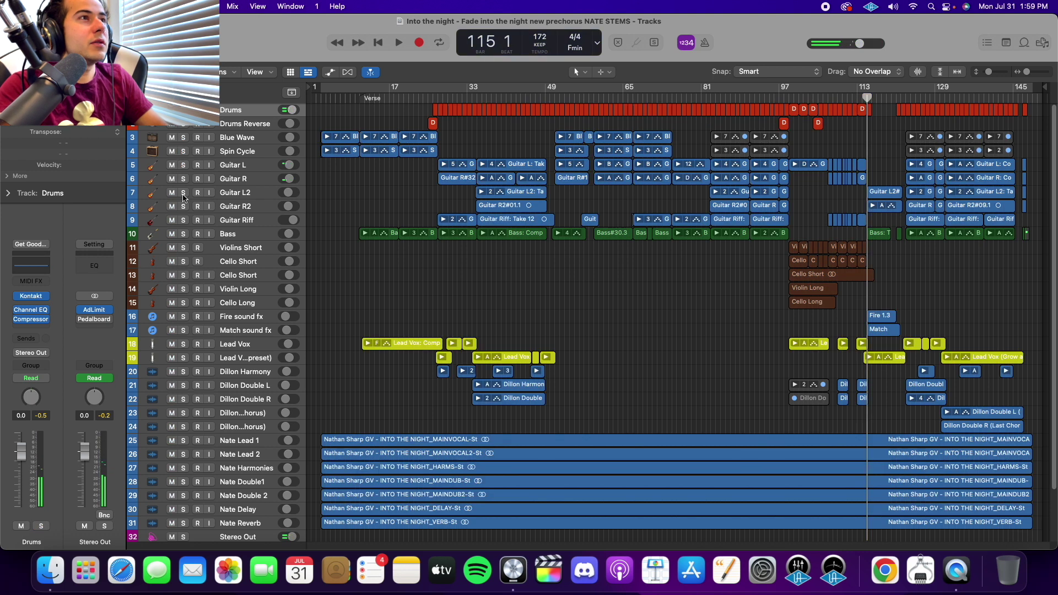
{"action": "left_click_drag", "start_coordinate": [184, 199], "coordinate": [183, 206]}
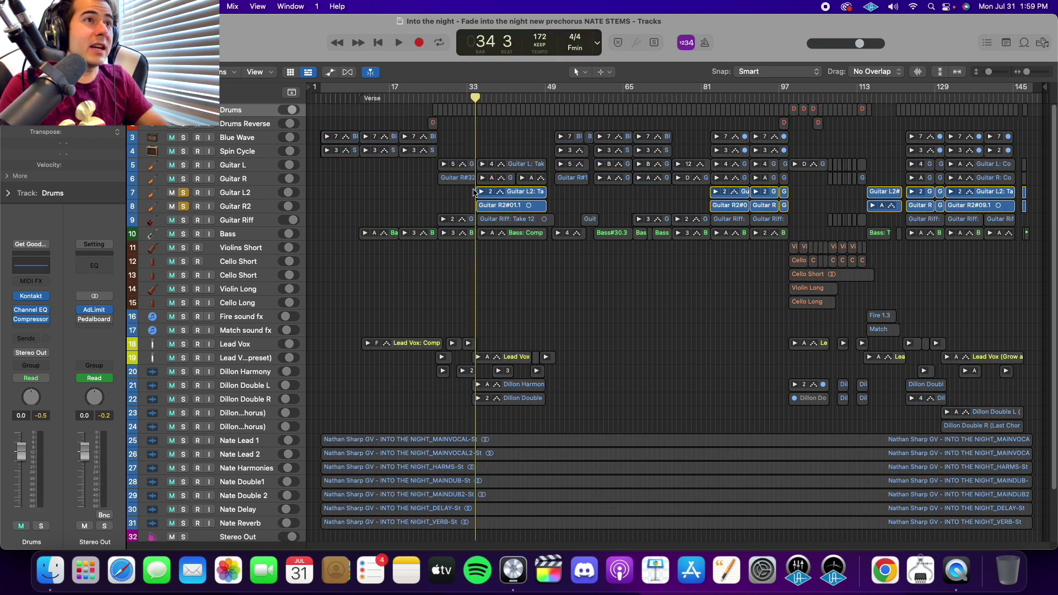
{"action": "key", "text": "super+Right"}
{"action": "key", "text": "super+Right"}
{"action": "key", "text": "super+Right"}
{"action": "key", "text": "super+Right"}
{"action": "key", "text": "super+Down"}
{"action": "key", "text": "super+Left"}
{"action": "key", "text": "super+Left"}
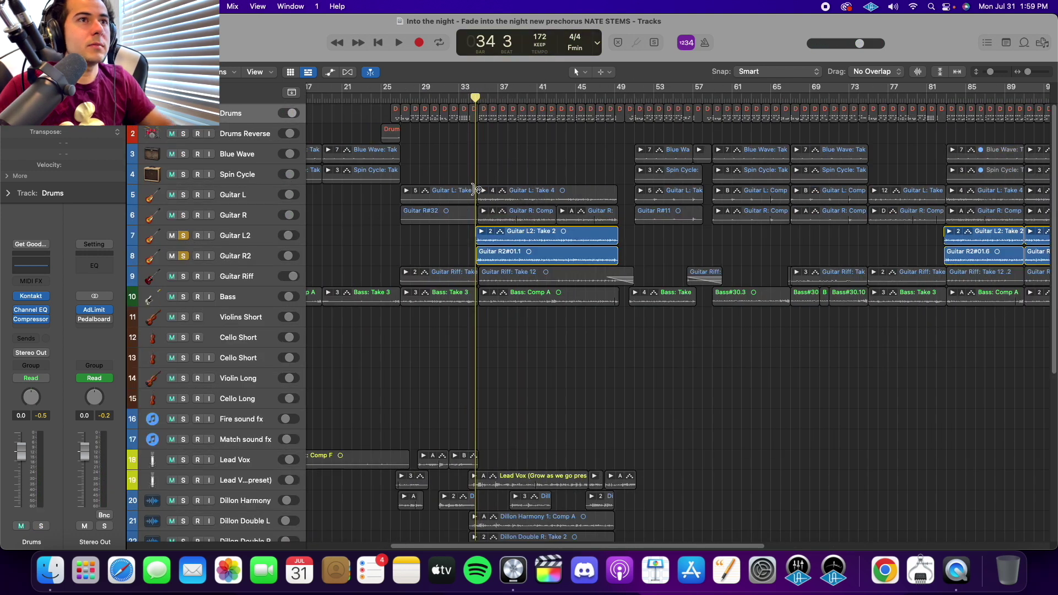
{"action": "key", "text": "space"}
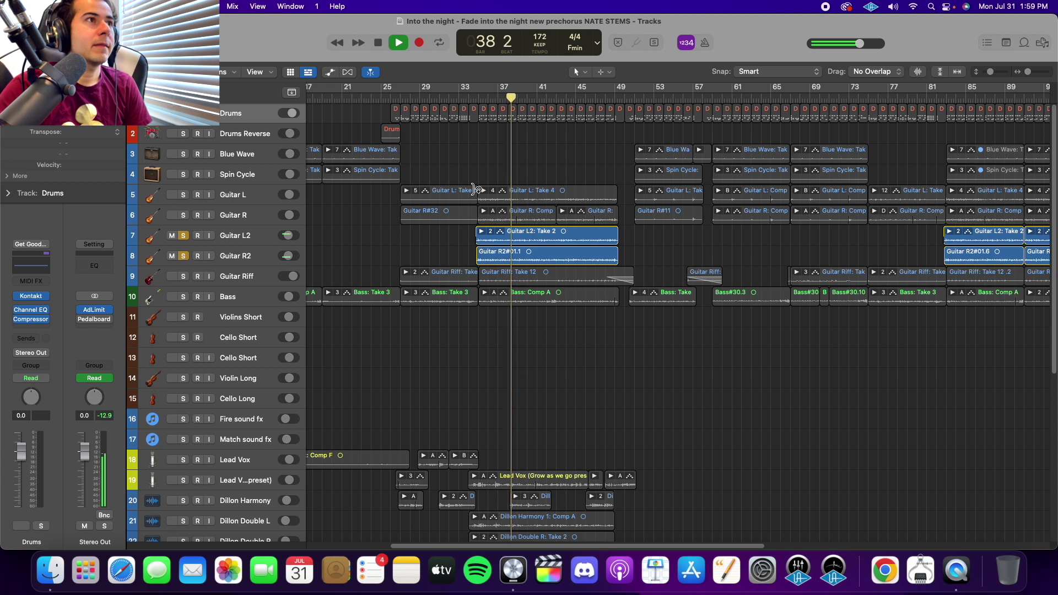
Step: Add Guitar L, Guitar R and Drums to the soloed second guitars during playback, and stop around bar 45
{"action": "left_click", "coordinate": [184, 194]}
{"action": "left_click", "coordinate": [184, 215]}
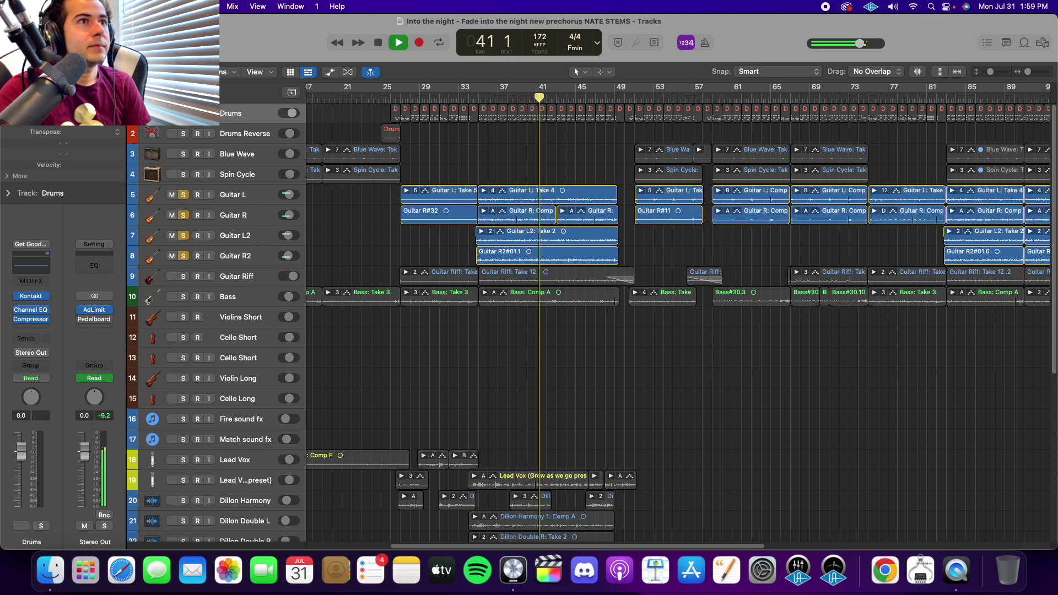
{"action": "left_click", "coordinate": [183, 113]}
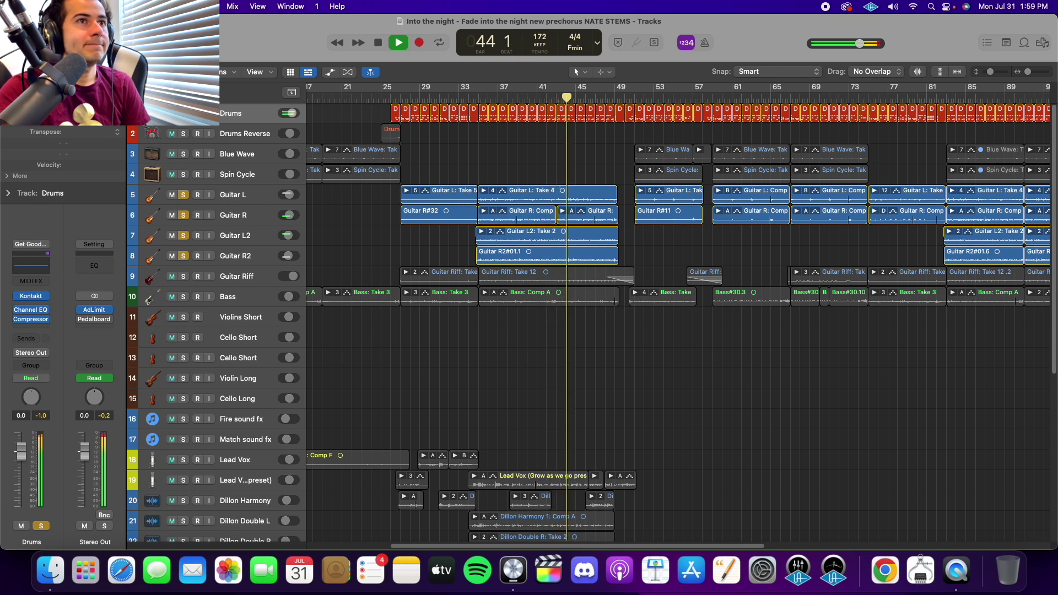
{"action": "scroll", "coordinate": [622, 400], "scroll_direction": "down", "scroll_amount": 1}
{"action": "scroll", "coordinate": [622, 400], "scroll_direction": "down", "scroll_amount": 3}
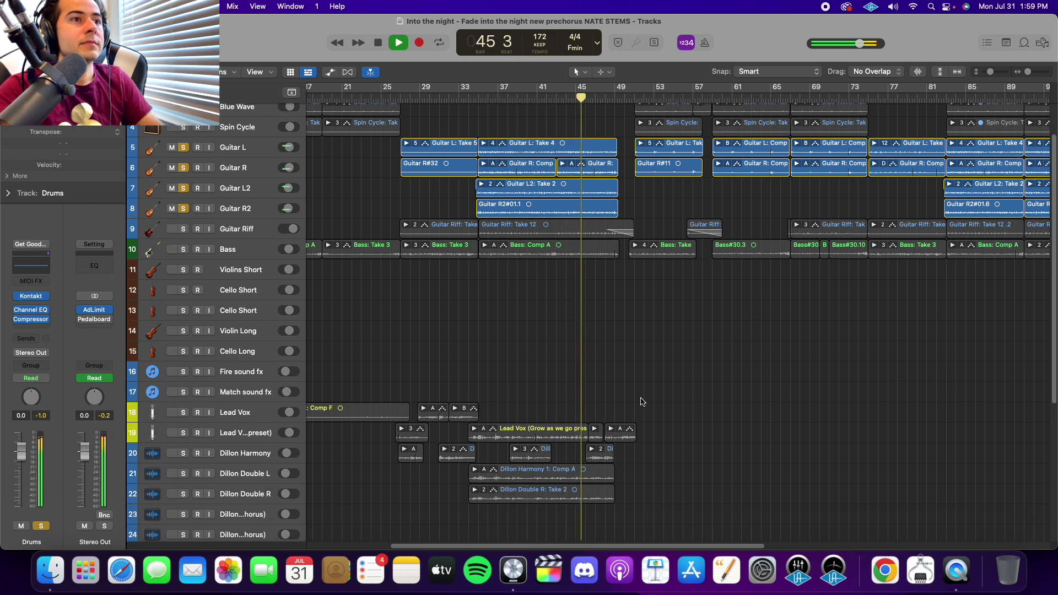
{"action": "key", "text": "space"}
Step: Play the four soloed guitars and drums from bar 113 to about bar 119, briefly checking the mixer
{"action": "left_click_drag", "start_coordinate": [582, 545], "coordinate": [864, 594]}
{"action": "left_click", "coordinate": [674, 99]}
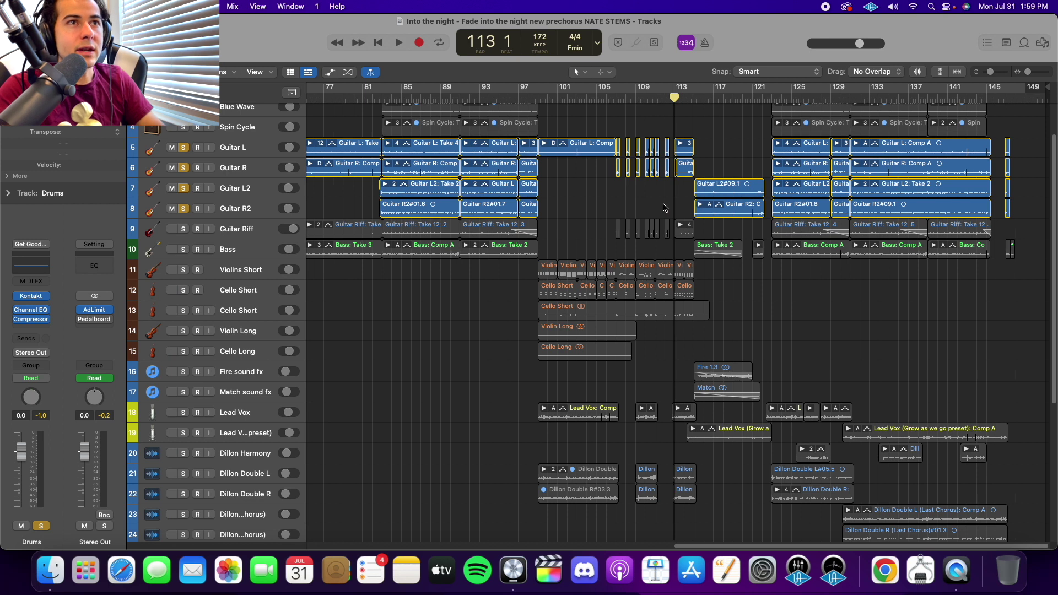
{"action": "key", "text": "space"}
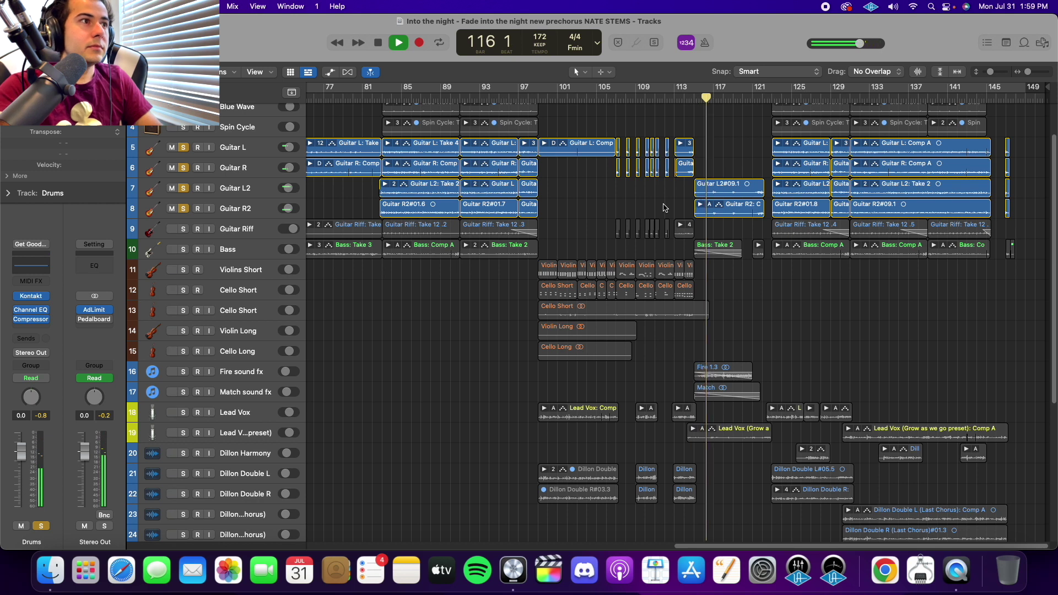
{"action": "key", "text": "x"}
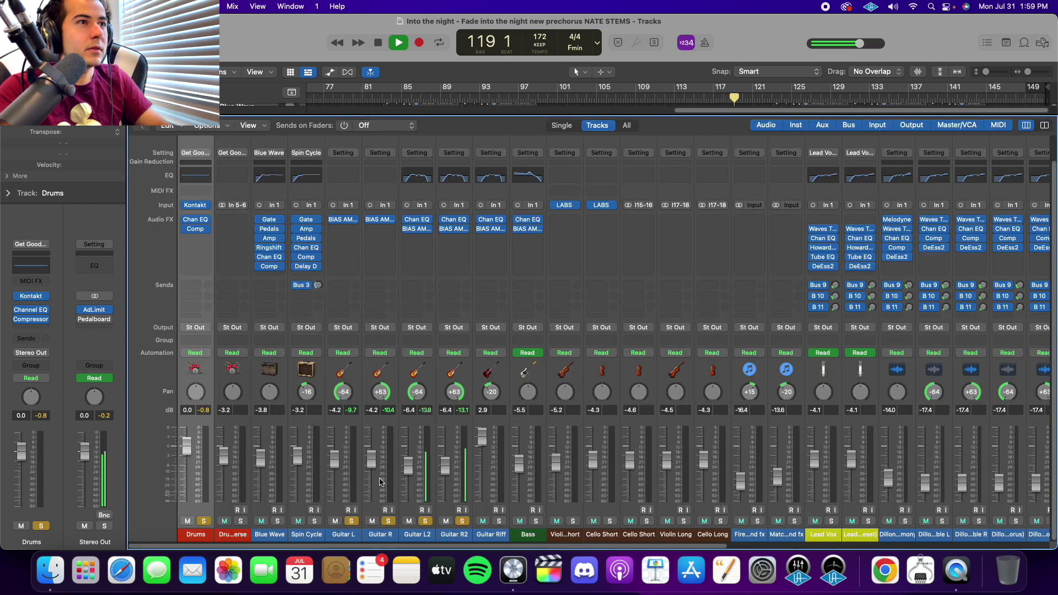
{"action": "key", "text": "x"}
{"action": "key", "text": "space"}
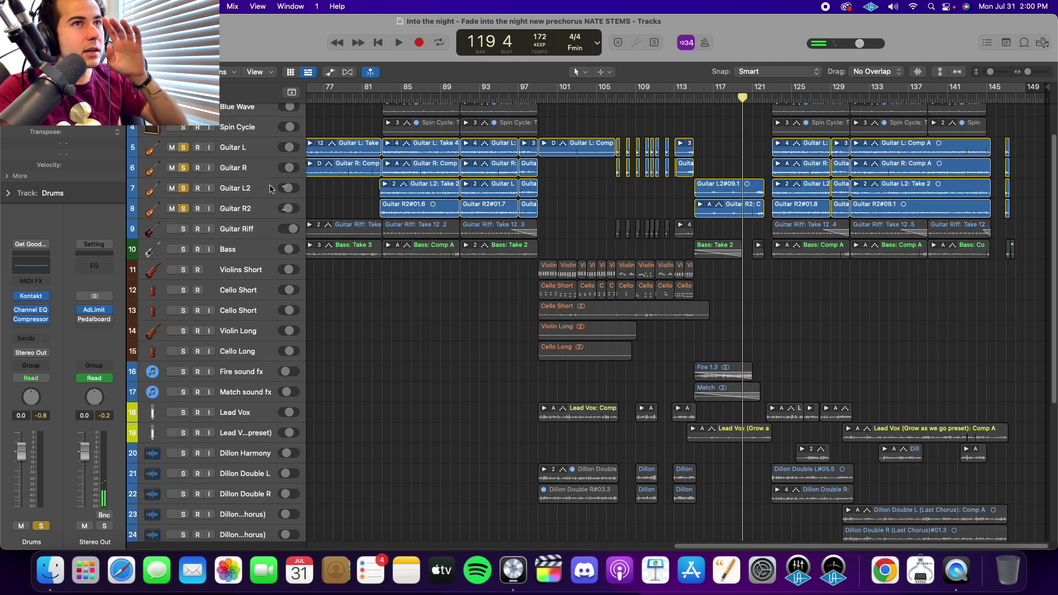
Step: Clear all solos, solo Guitar Riff, and play it from bar 27
{"action": "key", "text": "ctrl+alt+super+s"}
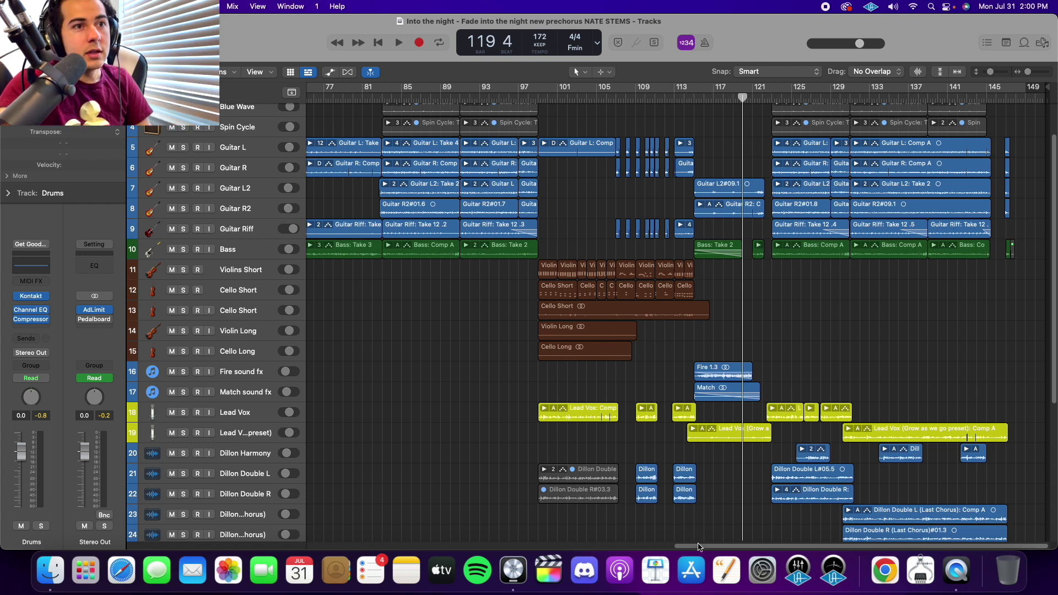
{"action": "left_click_drag", "start_coordinate": [699, 546], "coordinate": [456, 547]}
{"action": "key", "text": "s"}
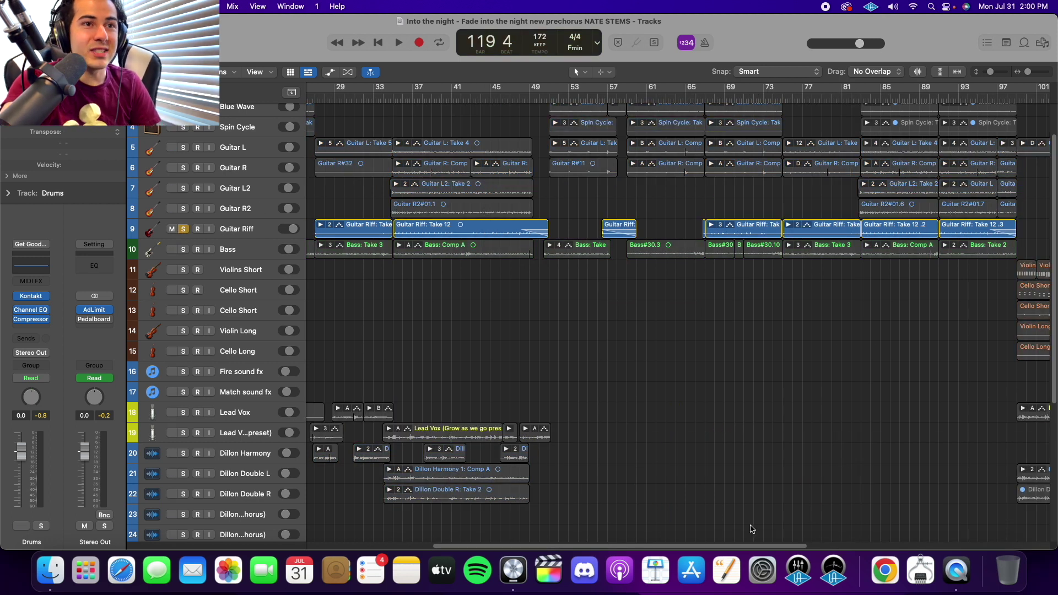
{"action": "left_click_drag", "start_coordinate": [753, 545], "coordinate": [686, 553]}
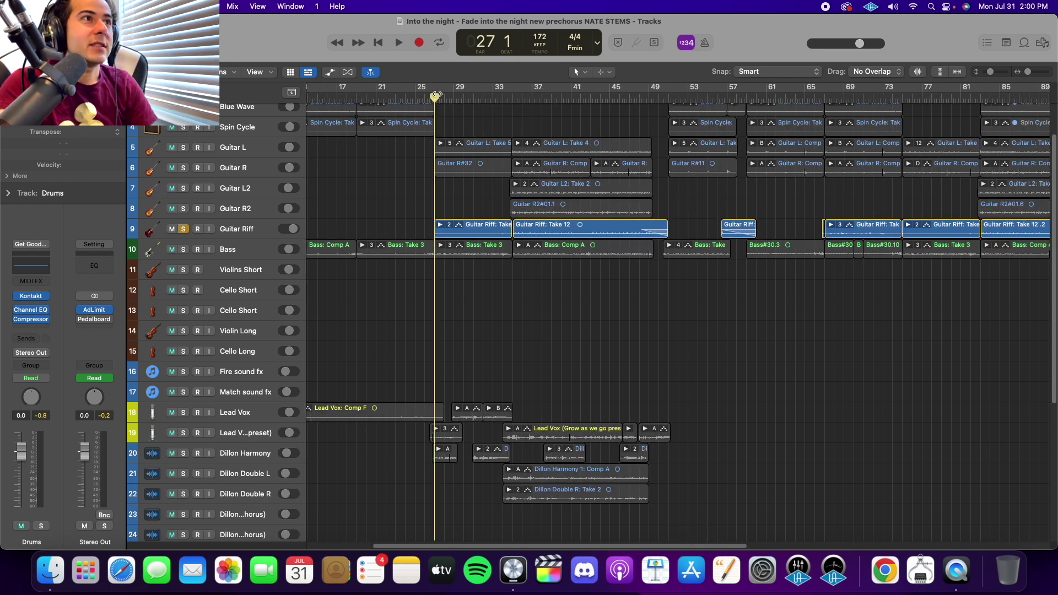
{"action": "scroll", "coordinate": [570, 324], "scroll_direction": "up", "scroll_amount": 3}
{"action": "key", "text": "space"}
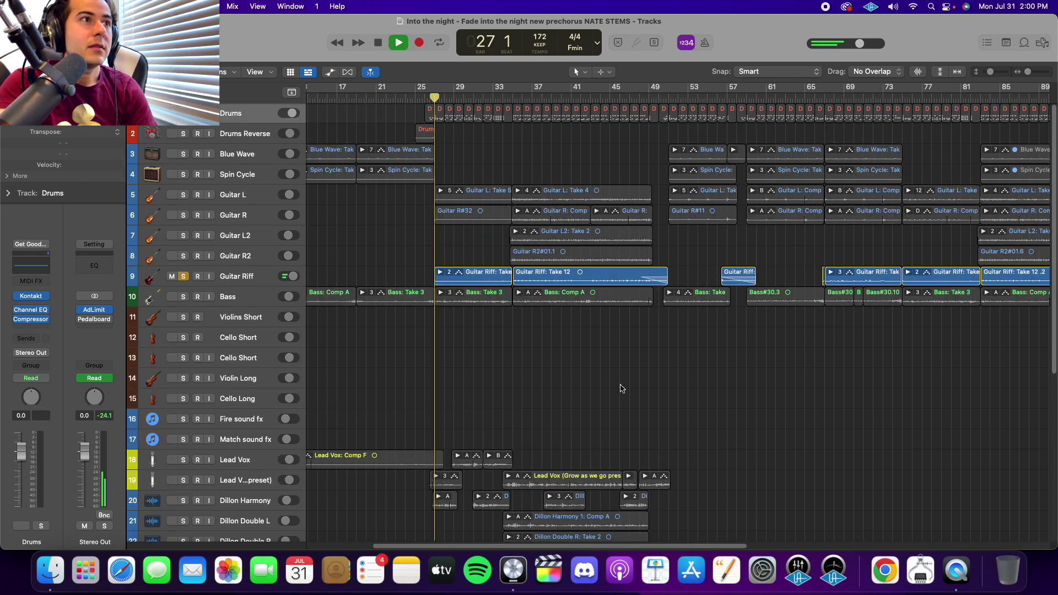
Step: Add Guitar L, Guitar R and Drums to the riff during playback, and isolate Guitar Riff again around bar 37
{"action": "left_click", "coordinate": [184, 195]}
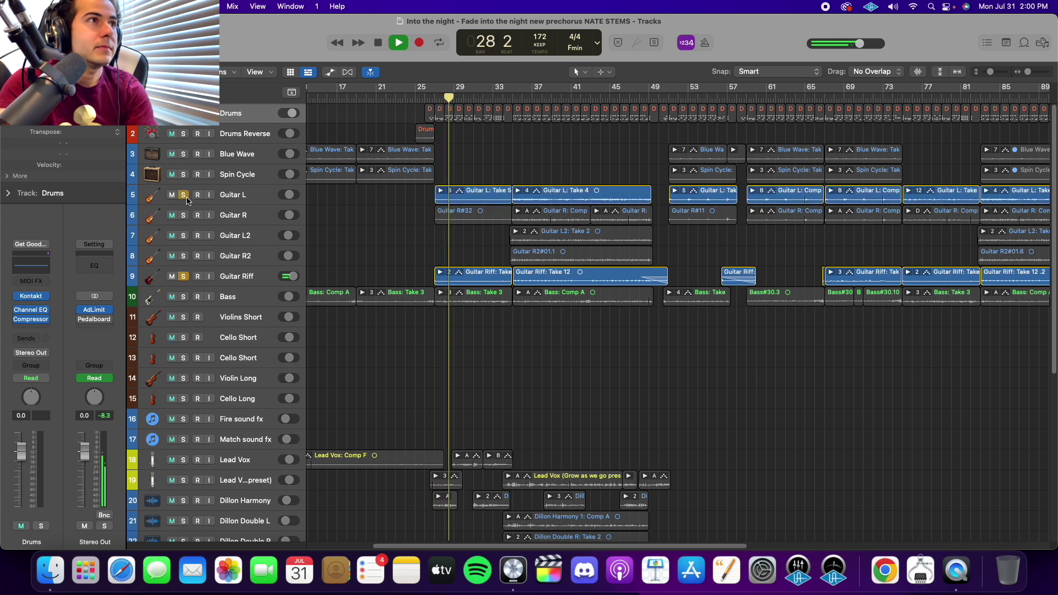
{"action": "left_click", "coordinate": [184, 213]}
{"action": "left_click", "coordinate": [40, 526]}
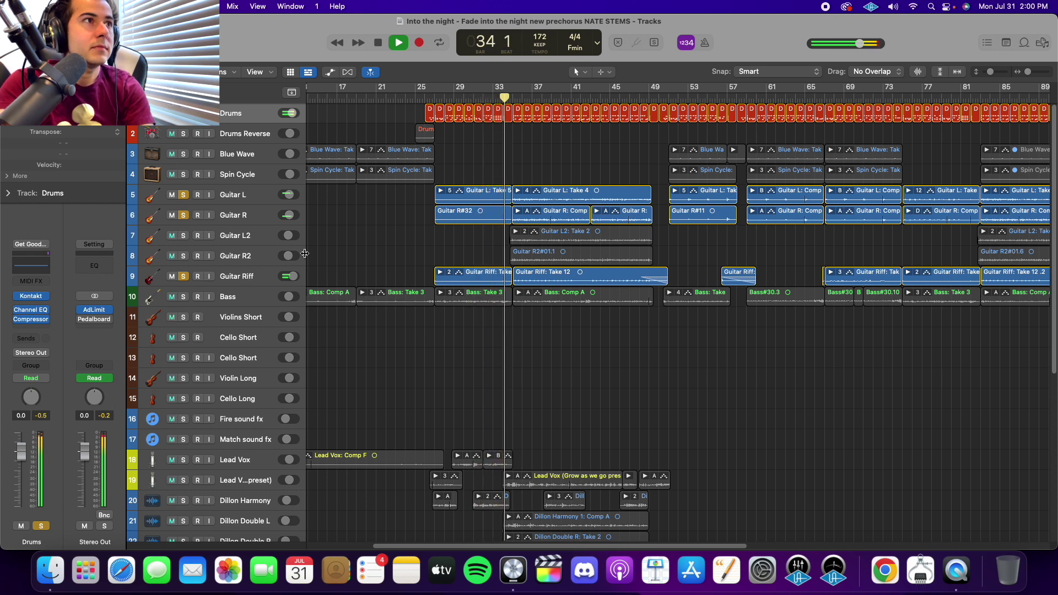
{"action": "left_click", "coordinate": [183, 194]}
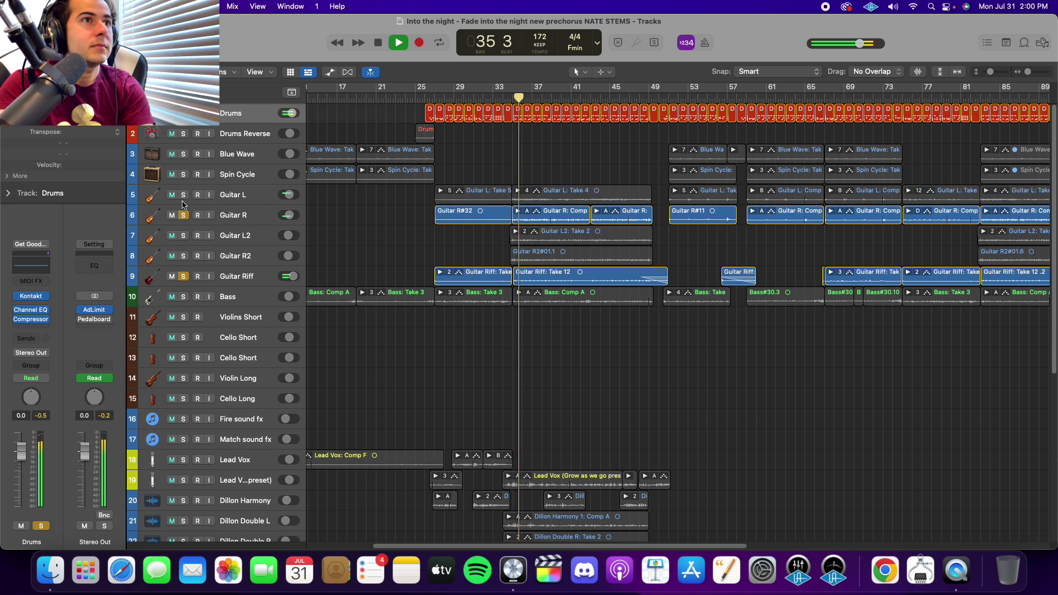
{"action": "left_click", "coordinate": [183, 215]}
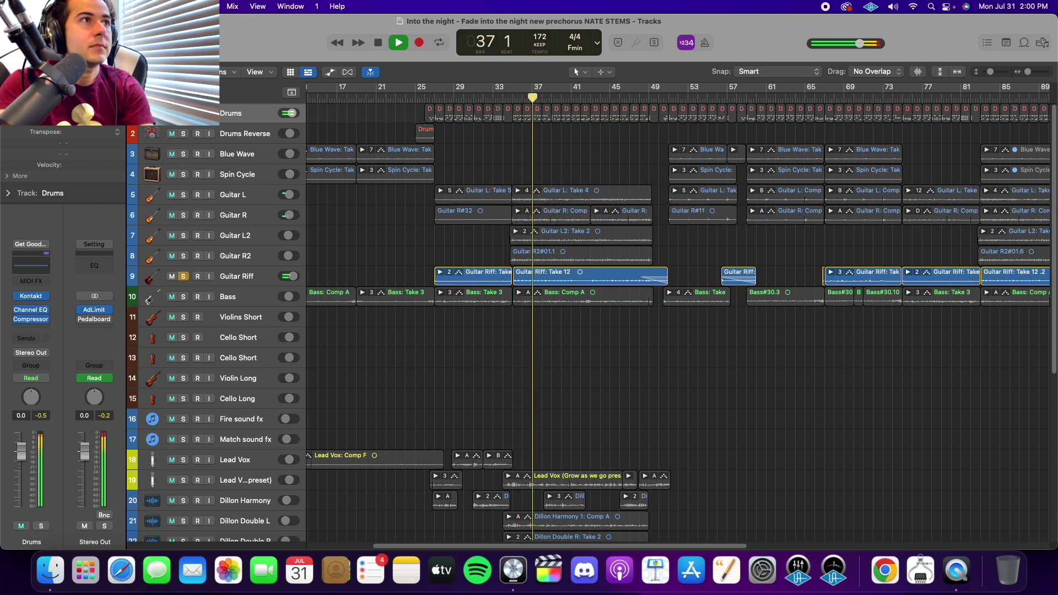
Step: Layer Drums, Guitar L, Guitar R, Guitar L2 and Guitar R2 onto the soloed riff, and stop around bar 43
{"action": "left_click", "coordinate": [183, 113]}
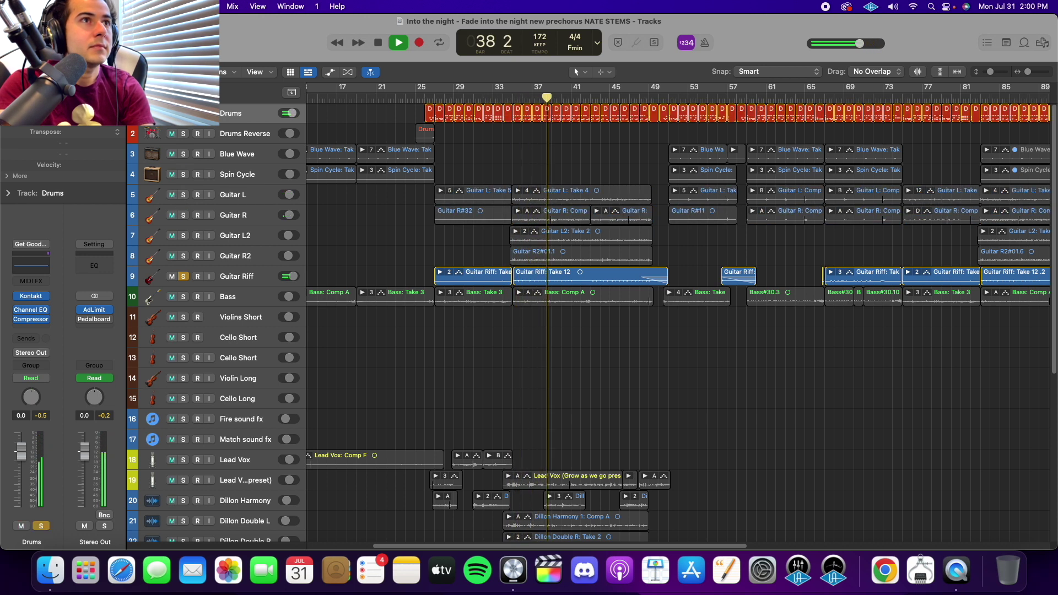
{"action": "left_click", "coordinate": [183, 195]}
{"action": "left_click", "coordinate": [183, 215]}
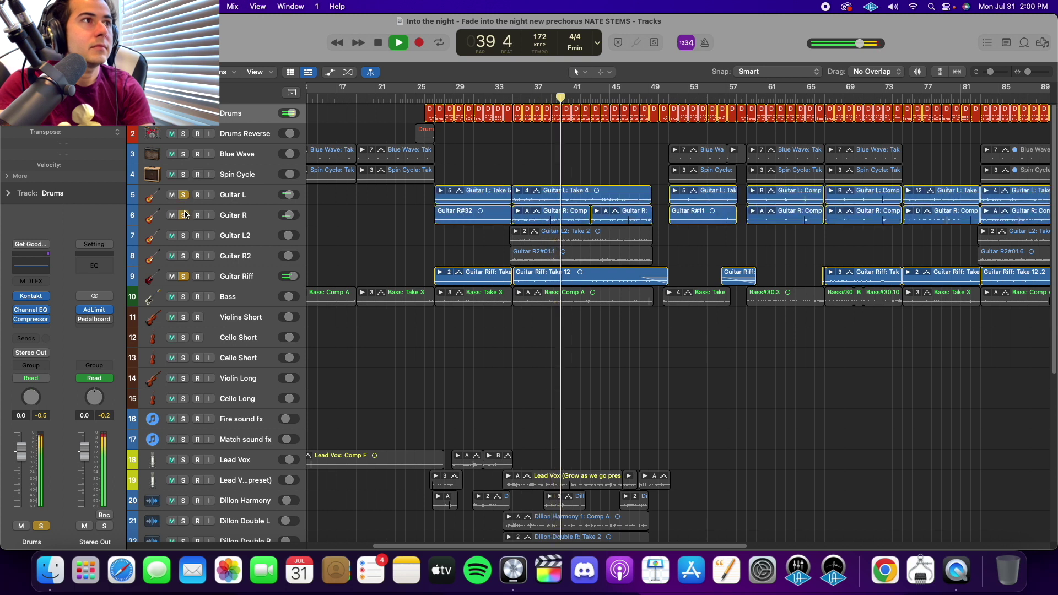
{"action": "left_click", "coordinate": [183, 235]}
{"action": "left_click", "coordinate": [183, 255]}
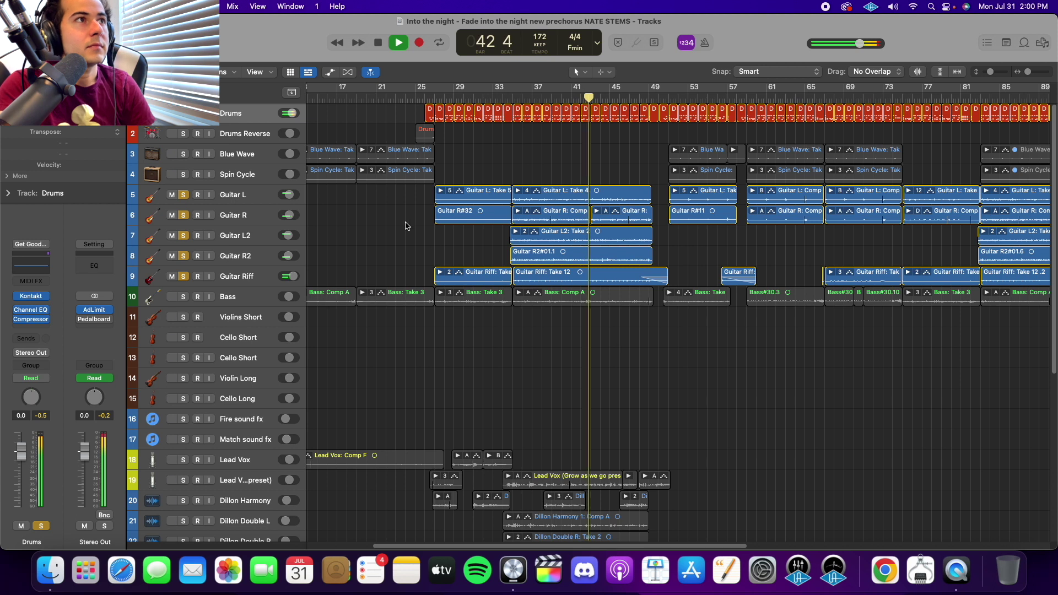
{"action": "key", "text": "space"}
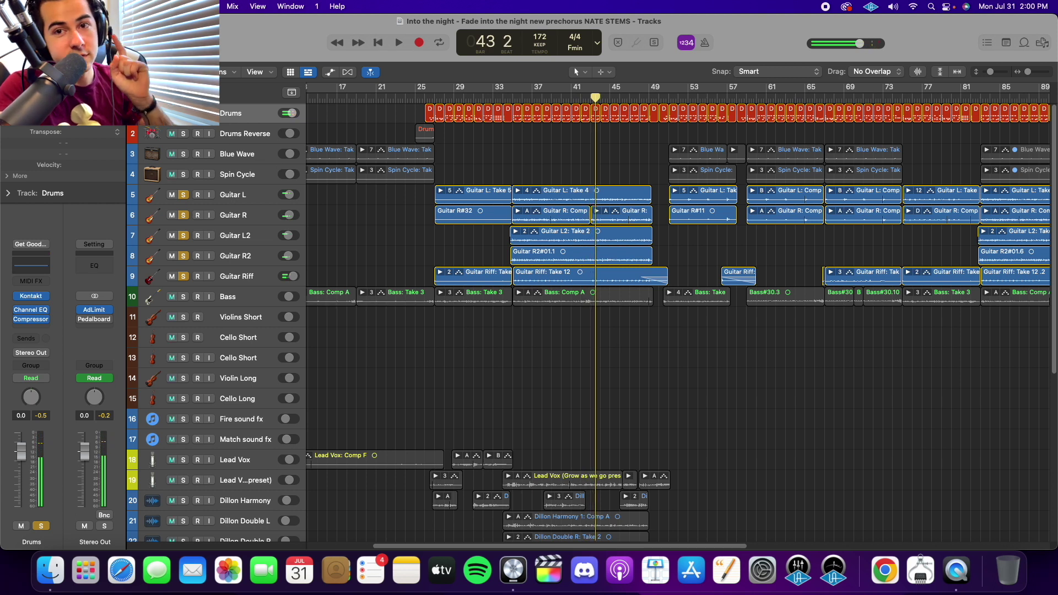
Step: Isolate Guitar Riff and play it from bar 56, adding the other four guitars to the solo before stopping
{"action": "key", "text": "ctrl+alt+super+s"}
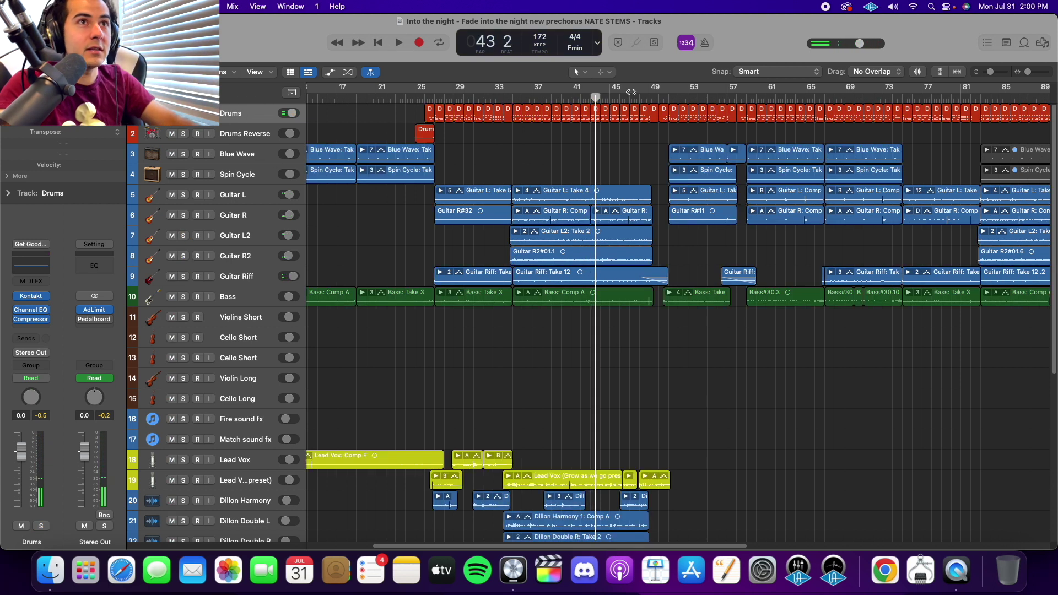
{"action": "left_click", "coordinate": [712, 99]}
{"action": "left_click", "coordinate": [185, 276]}
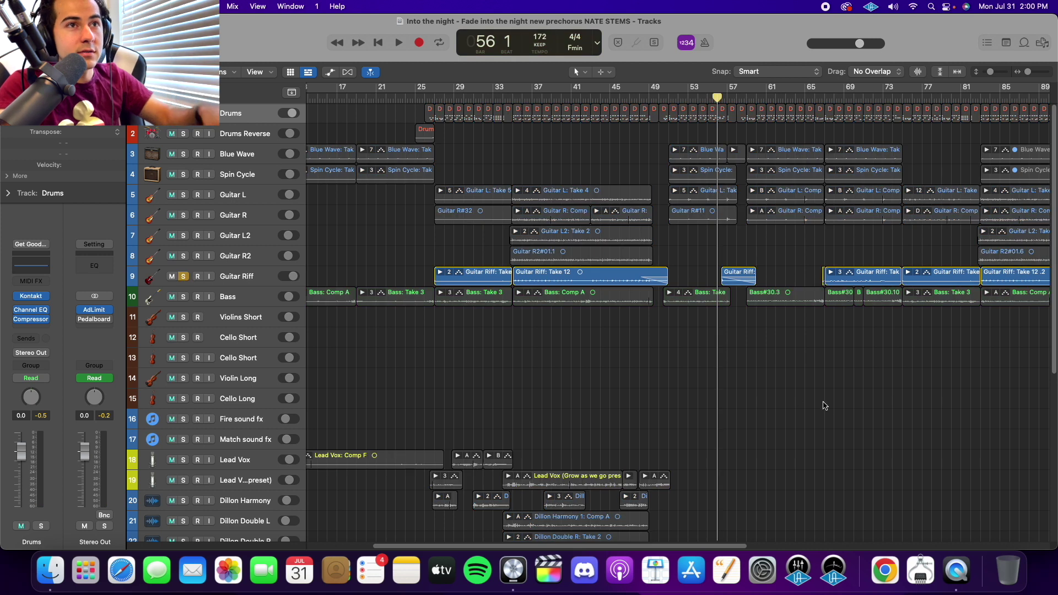
{"action": "key", "text": "space"}
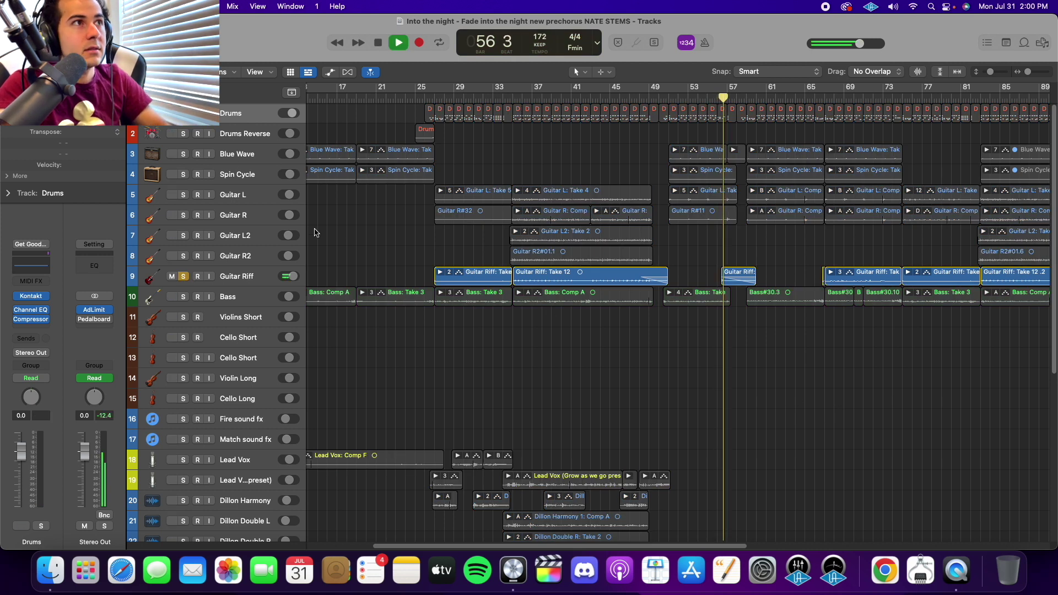
{"action": "key", "text": "s"}
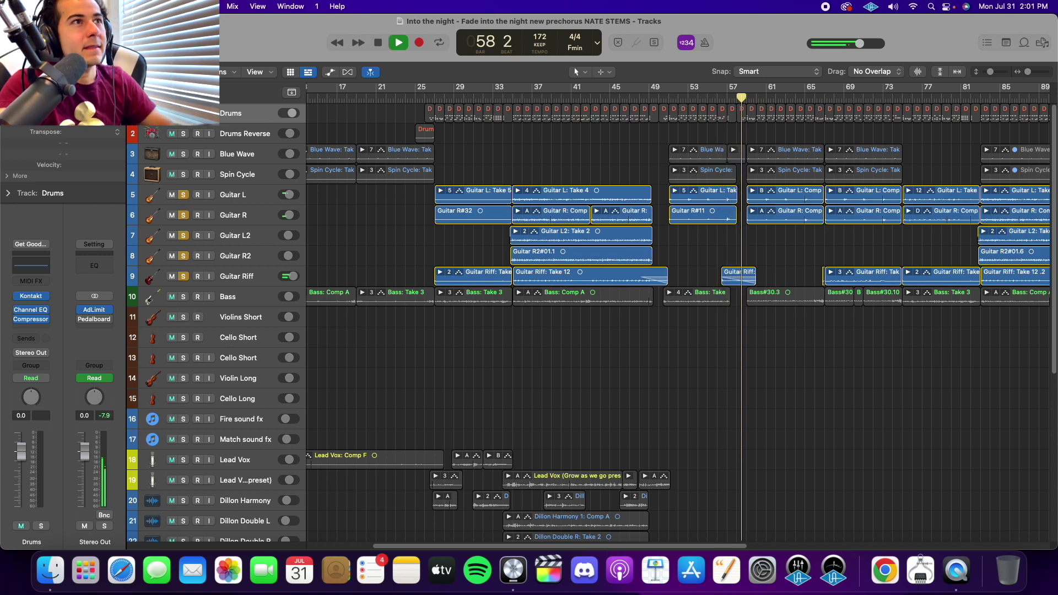
{"action": "key", "text": "space"}
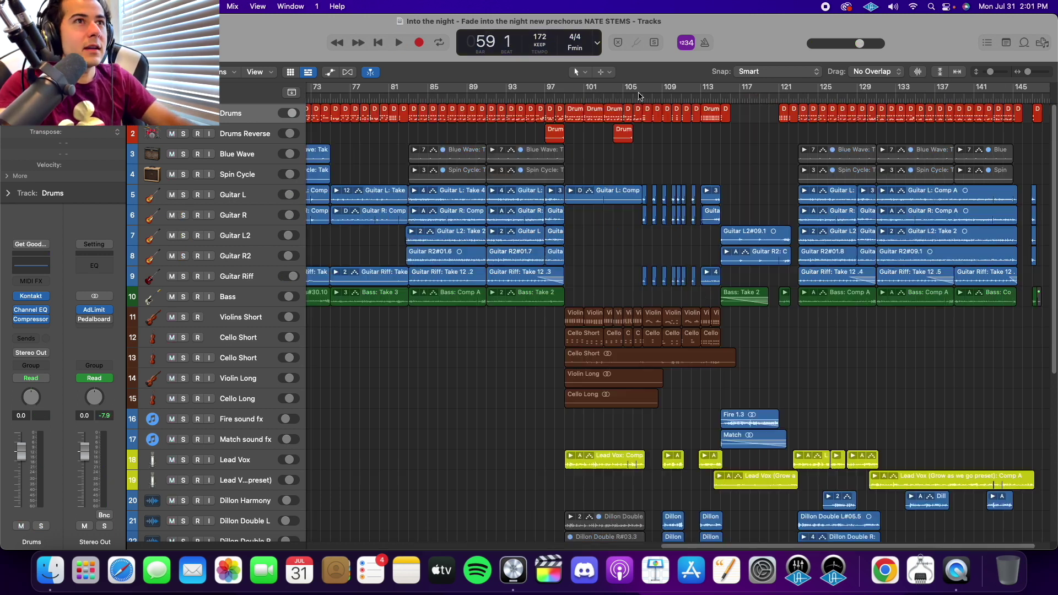
Step: Solo only Guitar Riff and play its breakdown part from bar 106 with cycle mode off
{"action": "left_click", "coordinate": [639, 92]}
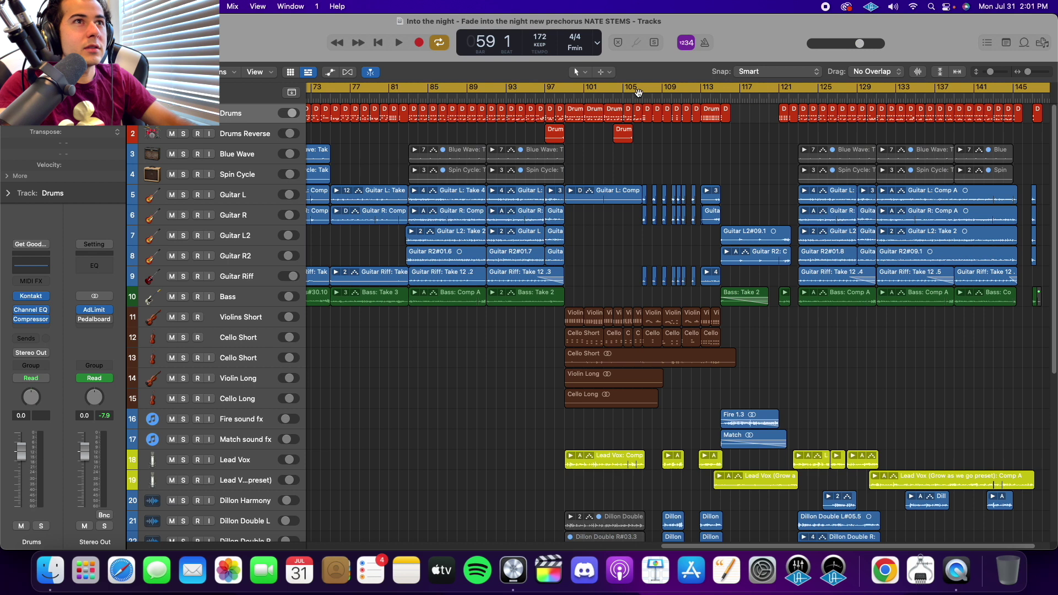
{"action": "left_click", "coordinate": [638, 92]}
{"action": "left_click", "coordinate": [184, 276]}
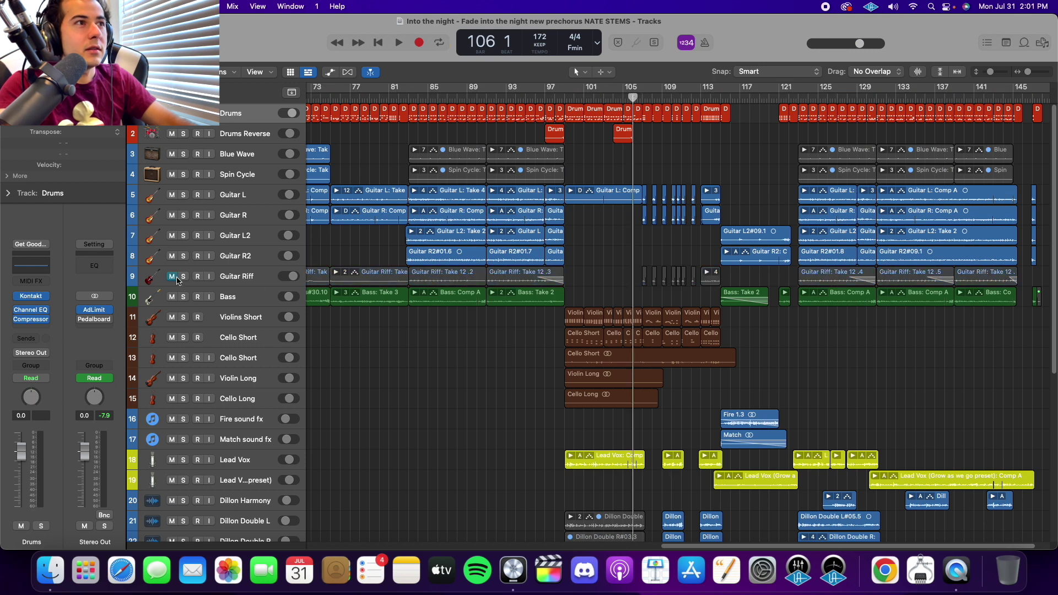
{"action": "key", "text": "space"}
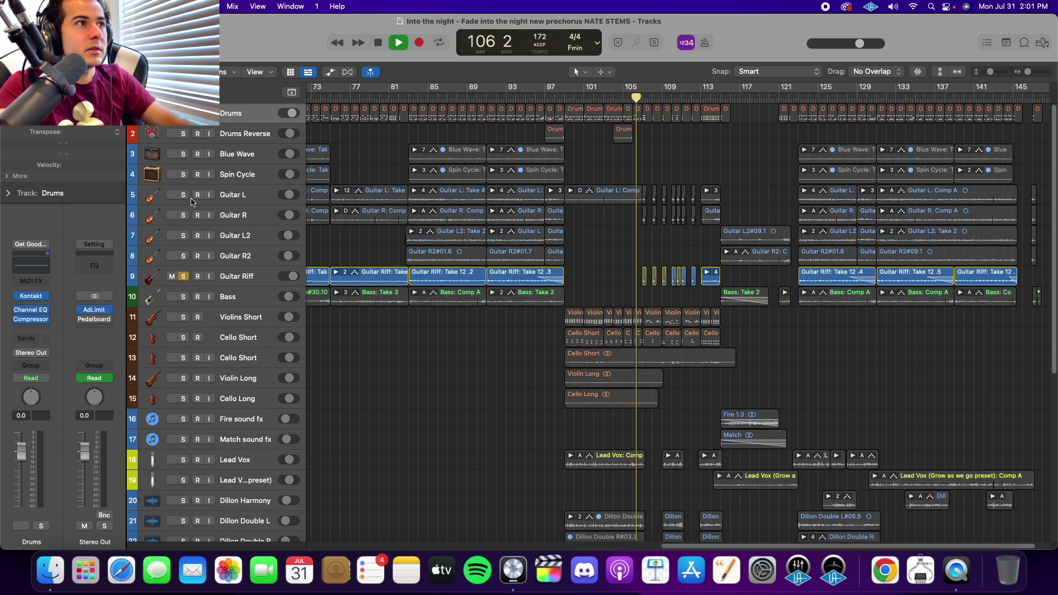
Step: Compare the breakdown riff with and without Guitar L and Guitar R by toggling their solos during playback
{"action": "left_click", "coordinate": [184, 195]}
{"action": "left_click", "coordinate": [183, 215]}
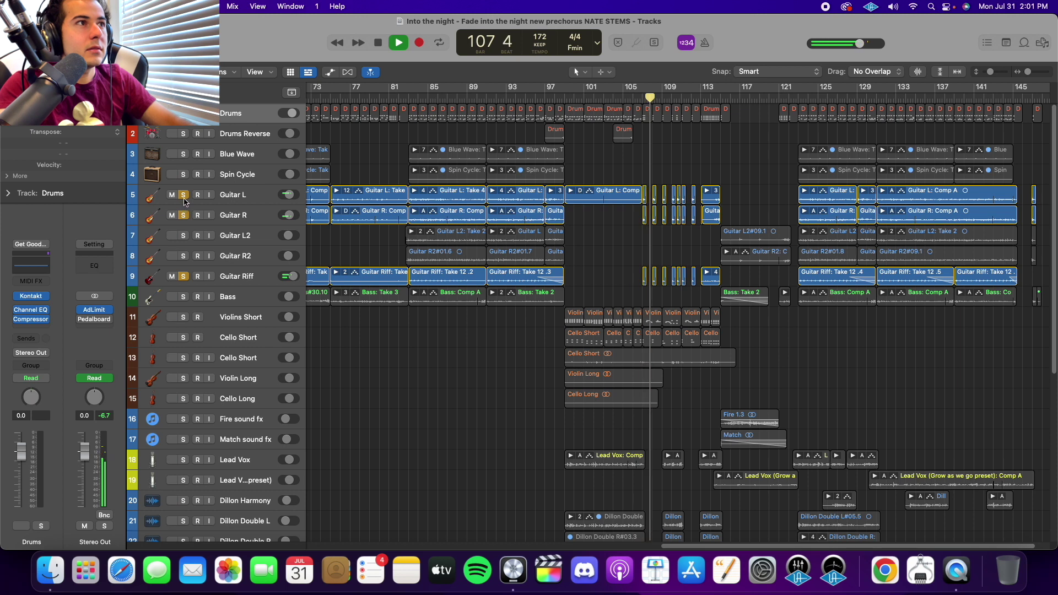
{"action": "left_click", "coordinate": [184, 194]}
{"action": "left_click", "coordinate": [183, 212]}
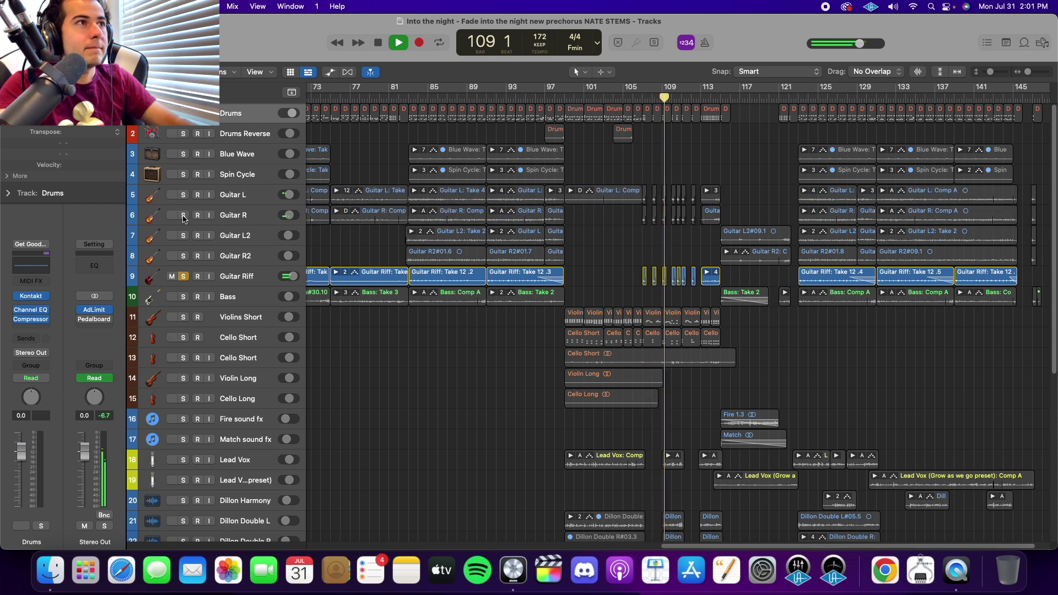
{"action": "left_click", "coordinate": [184, 215]}
{"action": "left_click", "coordinate": [185, 195]}
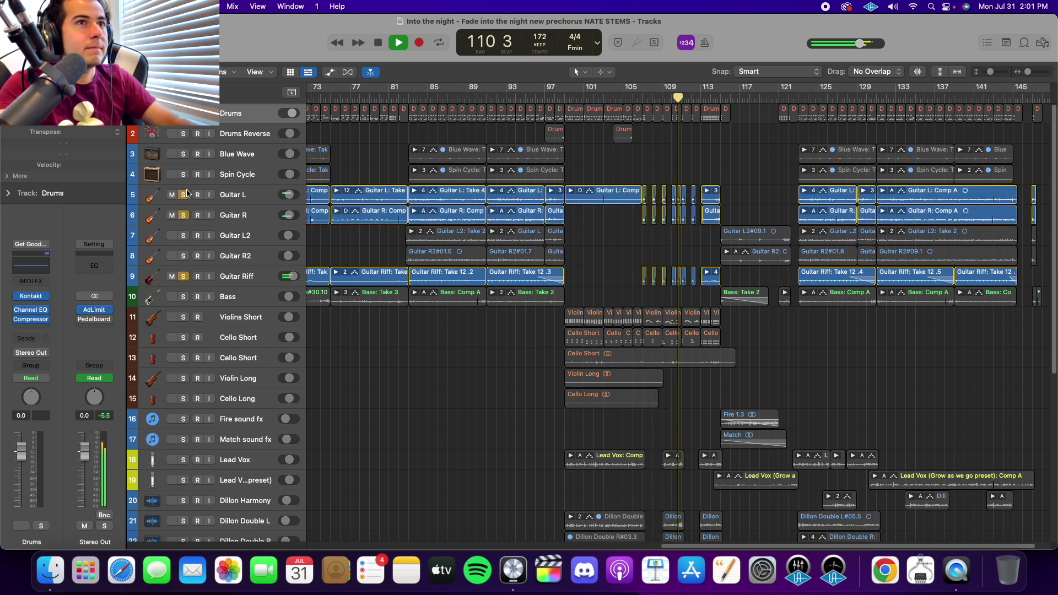
Step: Add Drums to the soloed breakdown guitars until about bar 115, and clear all solos and return to the song's start
{"action": "left_click", "coordinate": [183, 113]}
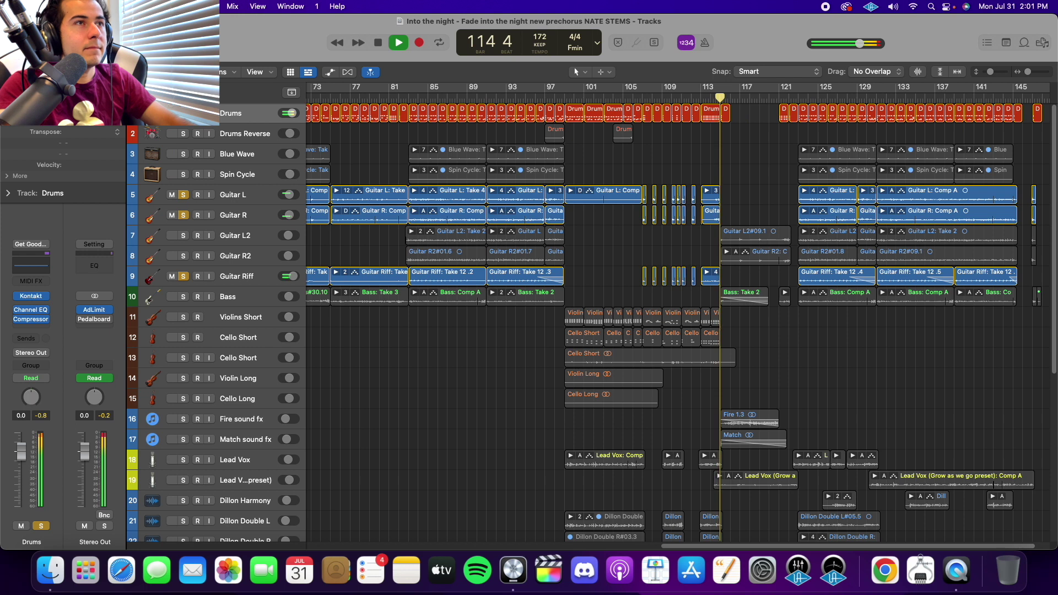
{"action": "key", "text": "space"}
{"action": "key", "text": "ctrl+alt+super+s"}
{"action": "key", "text": "Return"}
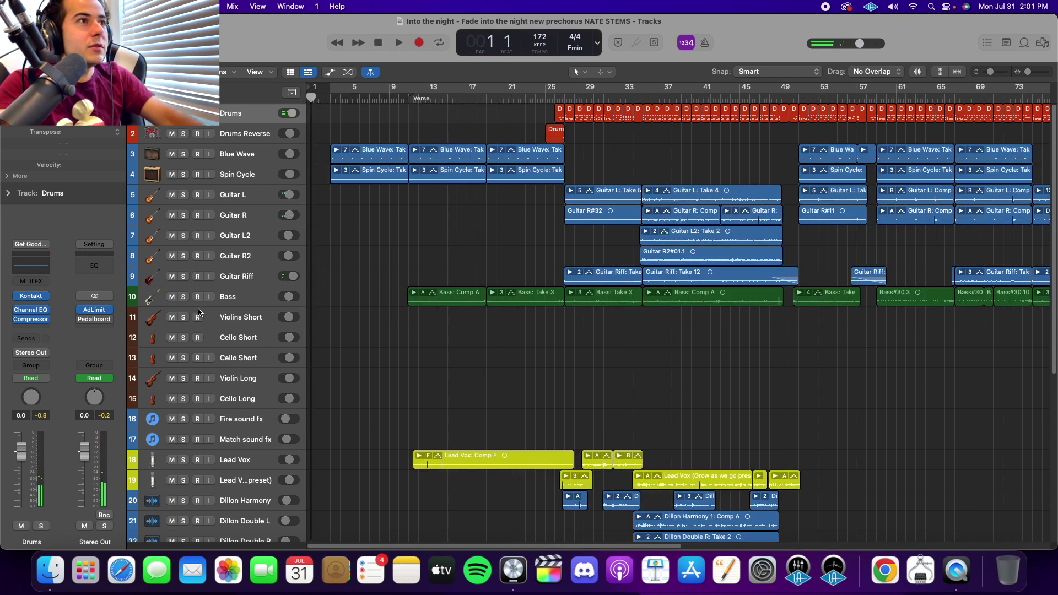
Step: Solo Bass and play it from bar 10, adding Blue Wave and Spin Cycle to the solo before stopping around bar 18
{"action": "left_click", "coordinate": [187, 296]}
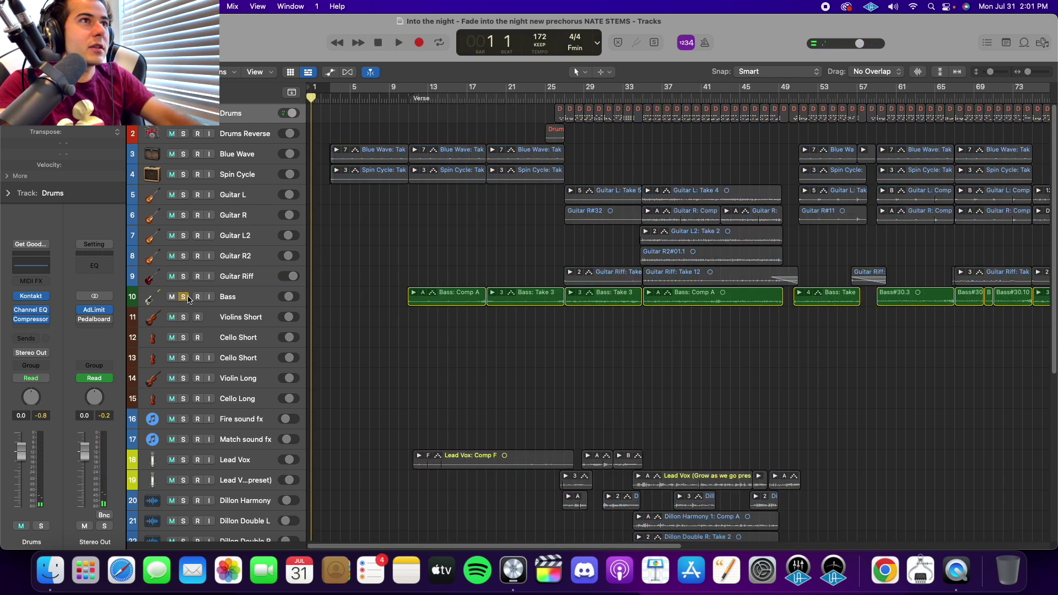
{"action": "left_click", "coordinate": [404, 96]}
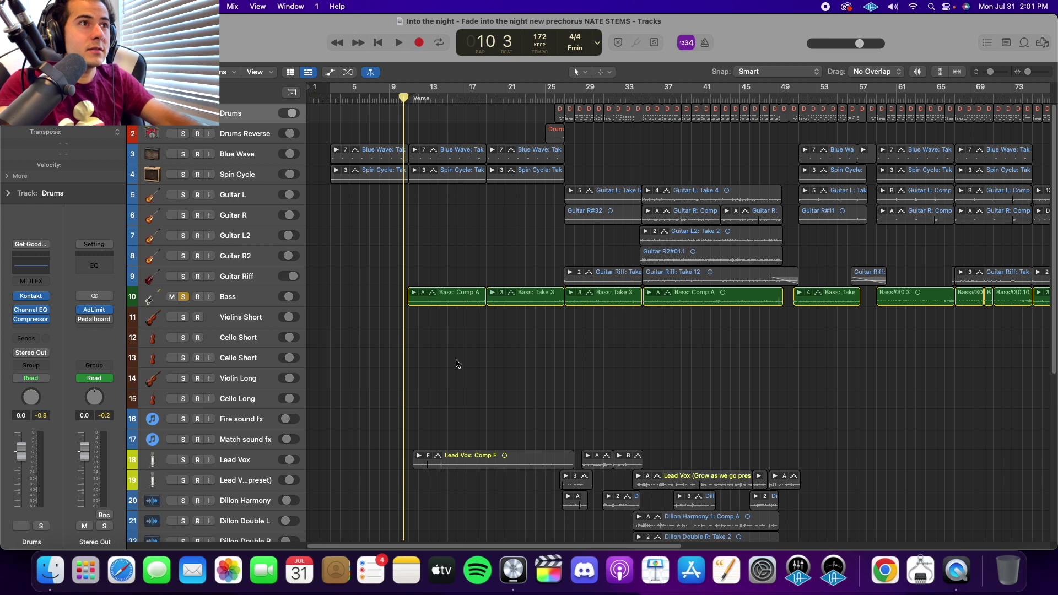
{"action": "key", "text": "space"}
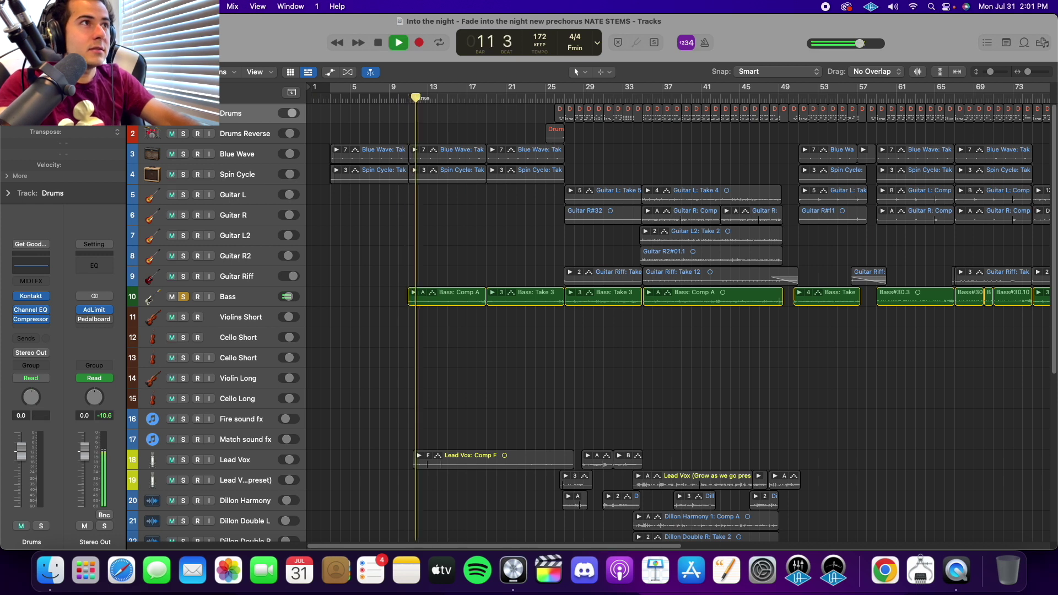
{"action": "left_click_drag", "start_coordinate": [183, 153], "coordinate": [184, 174]}
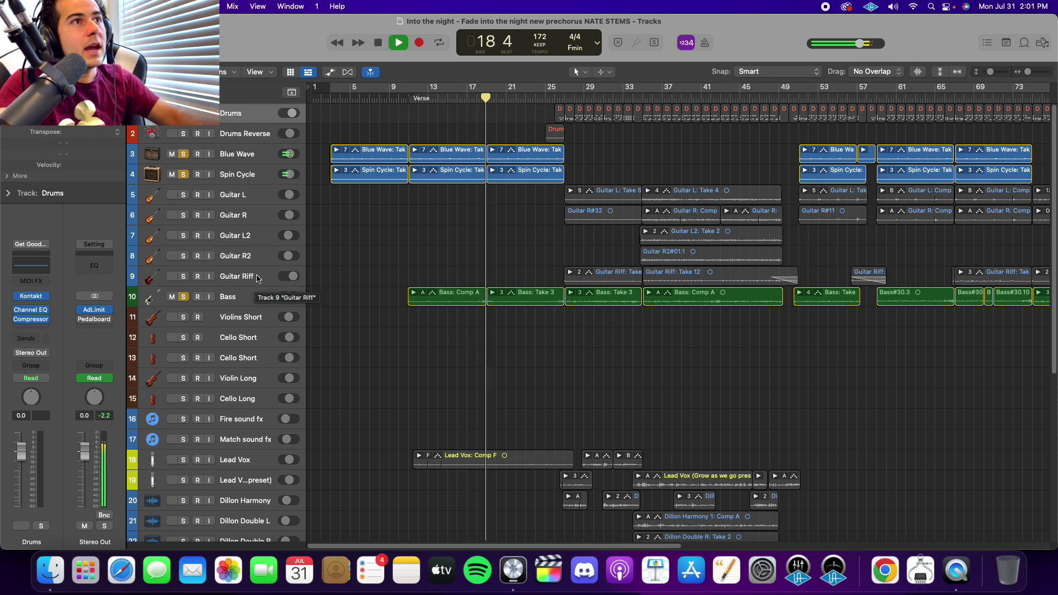
{"action": "key", "text": "space"}
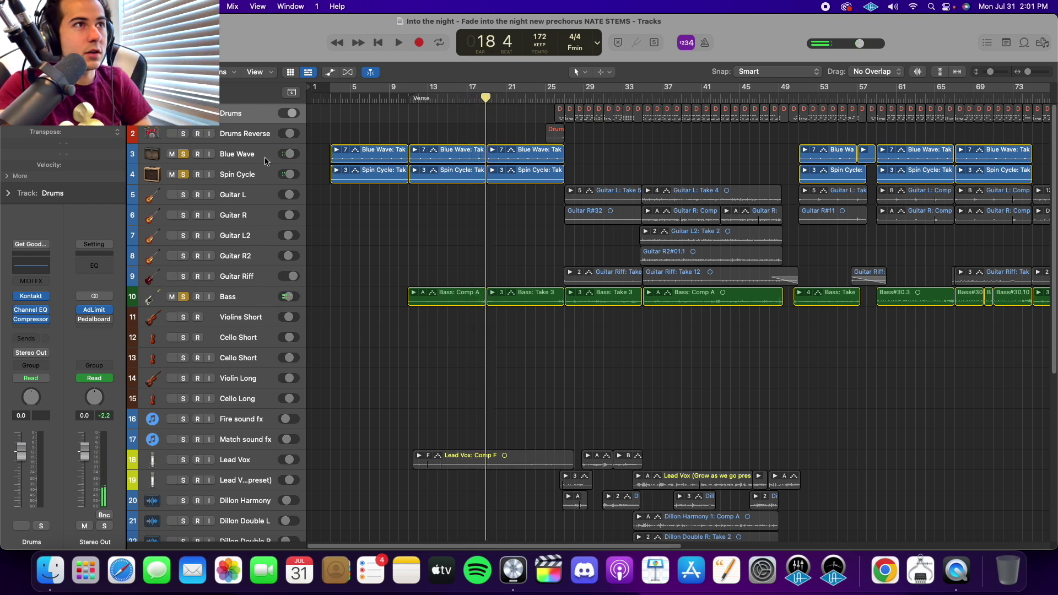
Step: Select the Bass track and play from bar 27, adding Guitar L, Guitar R and Drums to the solo during playback
{"action": "left_click", "coordinate": [255, 179]}
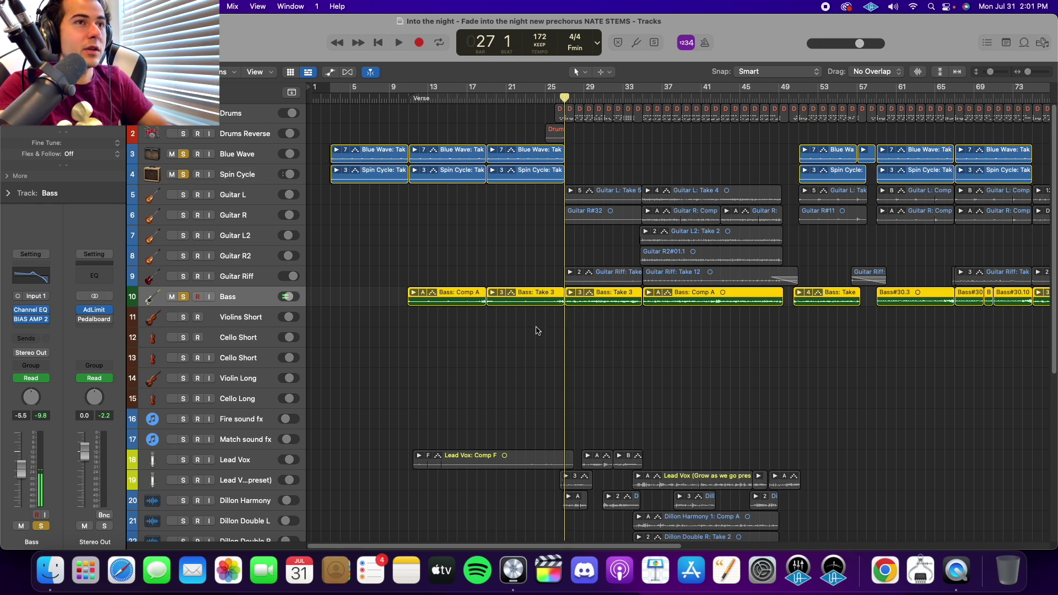
{"action": "key", "text": "space"}
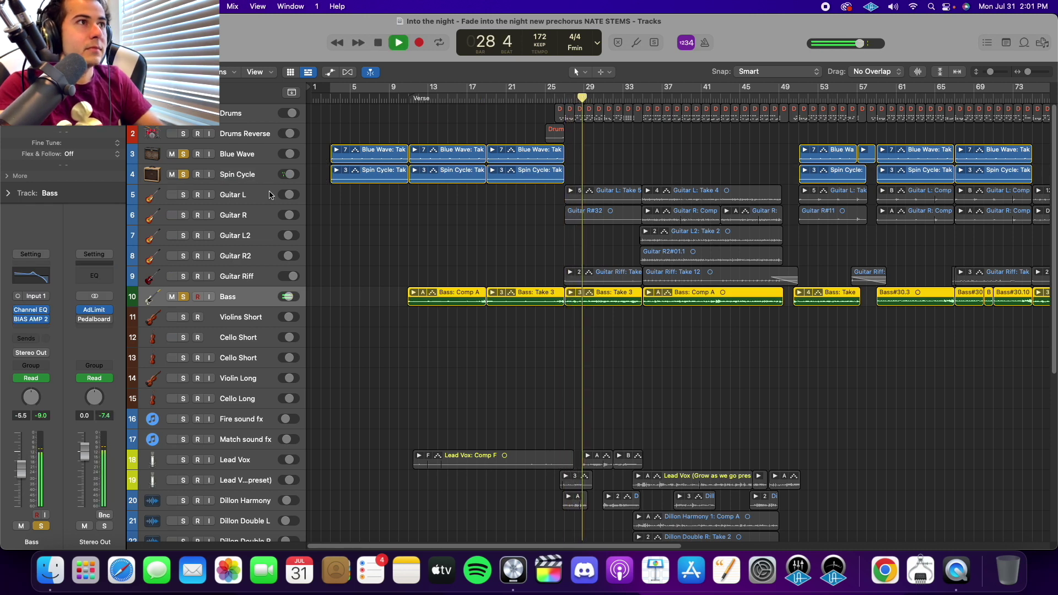
{"action": "left_click", "coordinate": [185, 195]}
{"action": "left_click", "coordinate": [184, 214]}
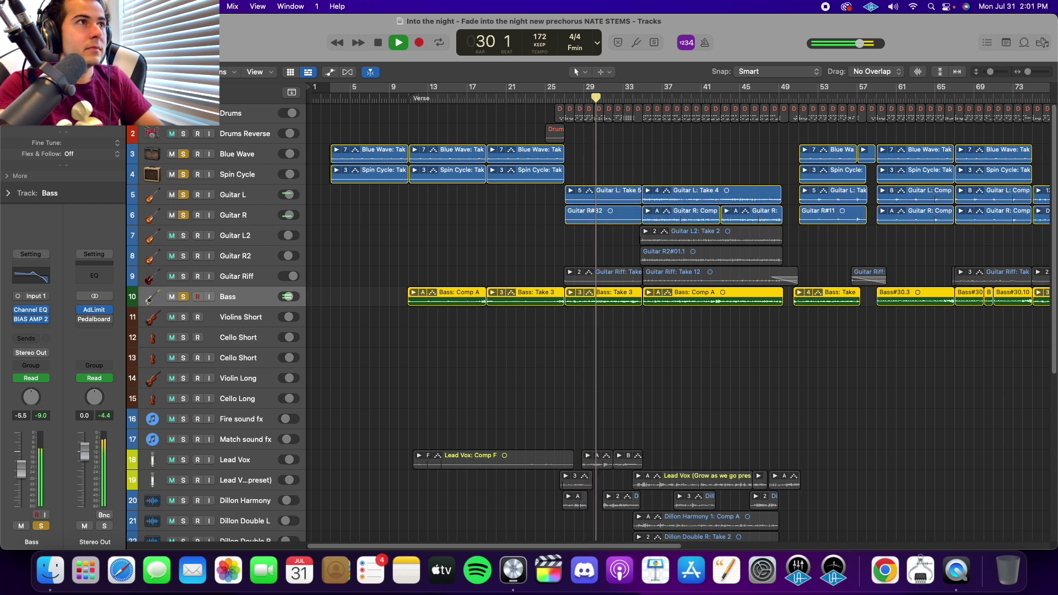
{"action": "left_click", "coordinate": [184, 113]}
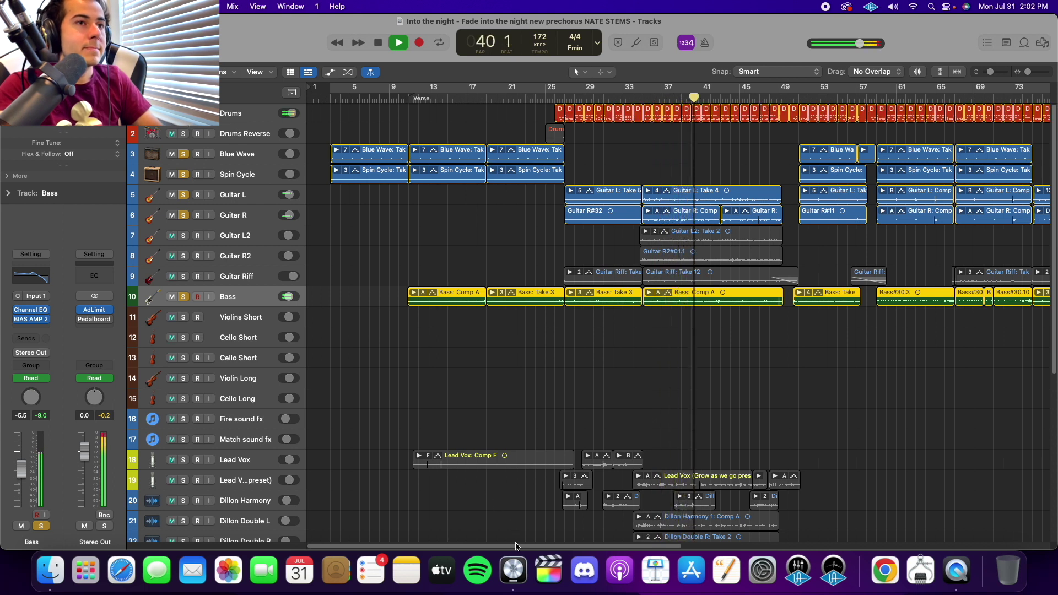
Step: Audition the soloed bass mix in the breakdown section between bars 106 and 119, stop playback, and clear all solos
{"action": "left_click_drag", "start_coordinate": [522, 543], "coordinate": [613, 549]}
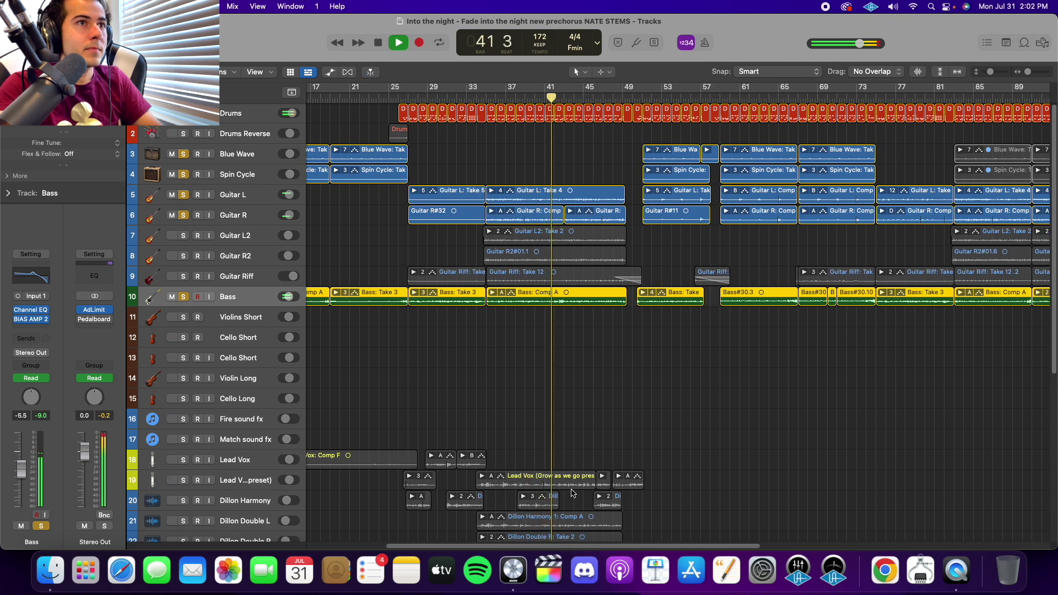
{"action": "key", "text": "space"}
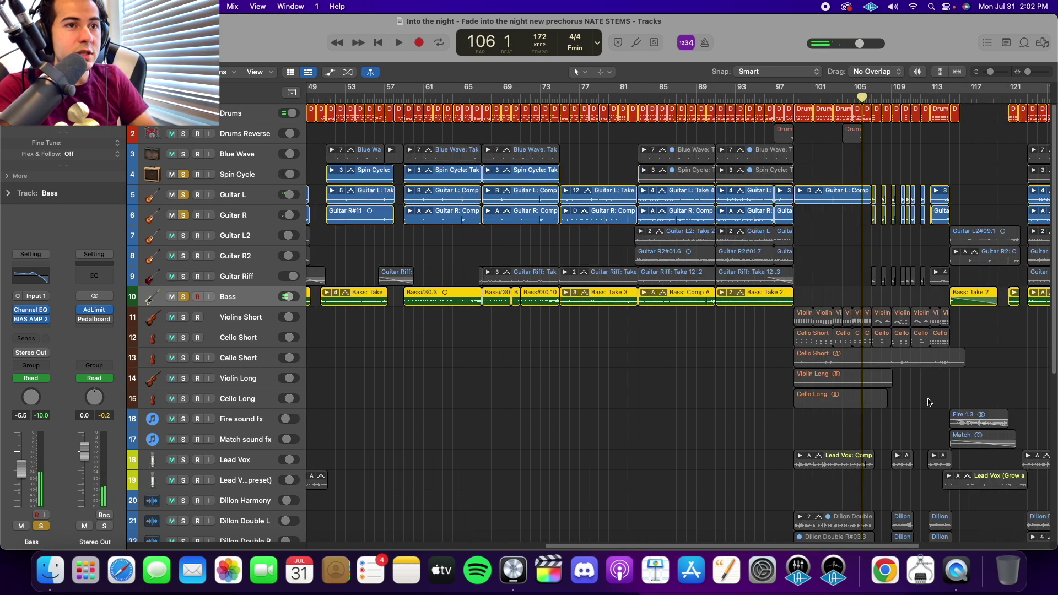
{"action": "left_click_drag", "start_coordinate": [713, 550], "coordinate": [874, 555]}
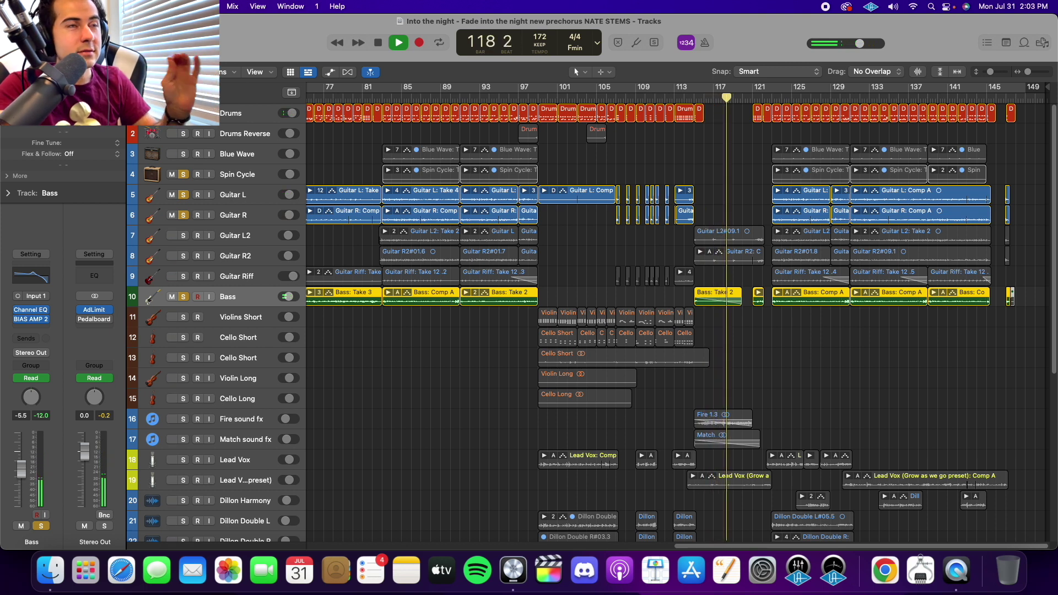
{"action": "key", "text": "space"}
{"action": "key", "text": "ctrl+alt+super+s"}
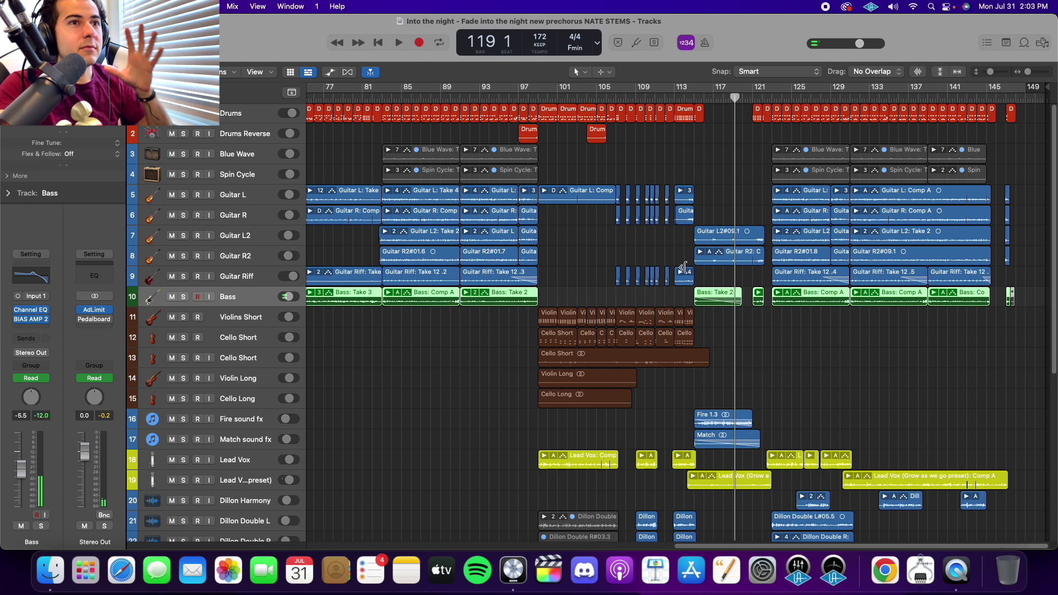
Step: Solo Fire sound fx and Match sound fx, play them together from bar 115, and remove both solos
{"action": "scroll", "coordinate": [726, 414], "scroll_direction": "down", "scroll_amount": 2}
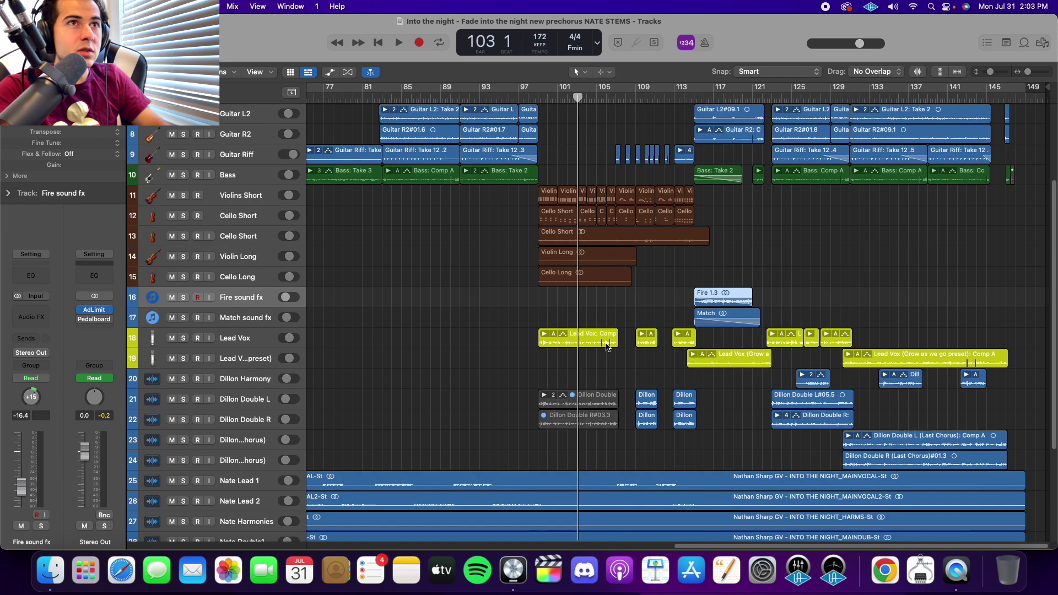
{"action": "left_click", "coordinate": [694, 96]}
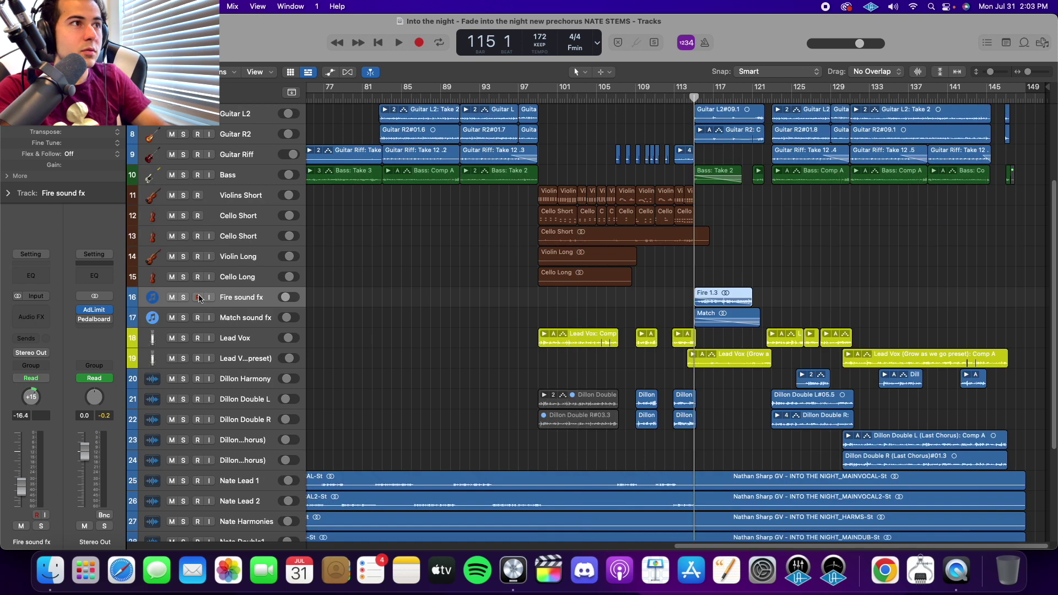
{"action": "left_click", "coordinate": [182, 298]}
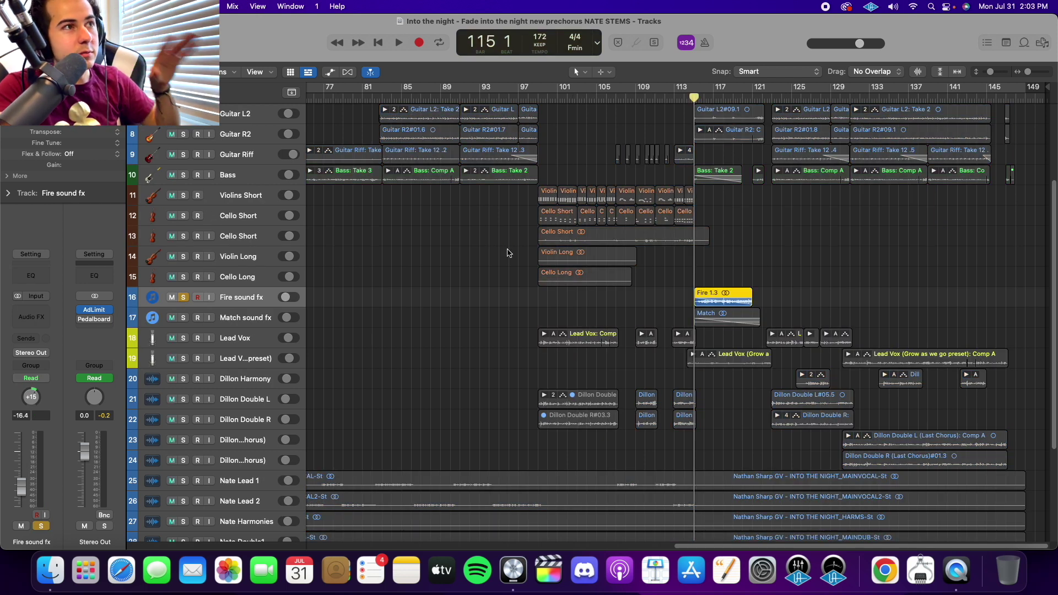
{"action": "scroll", "coordinate": [411, 359], "scroll_direction": "up", "scroll_amount": 4}
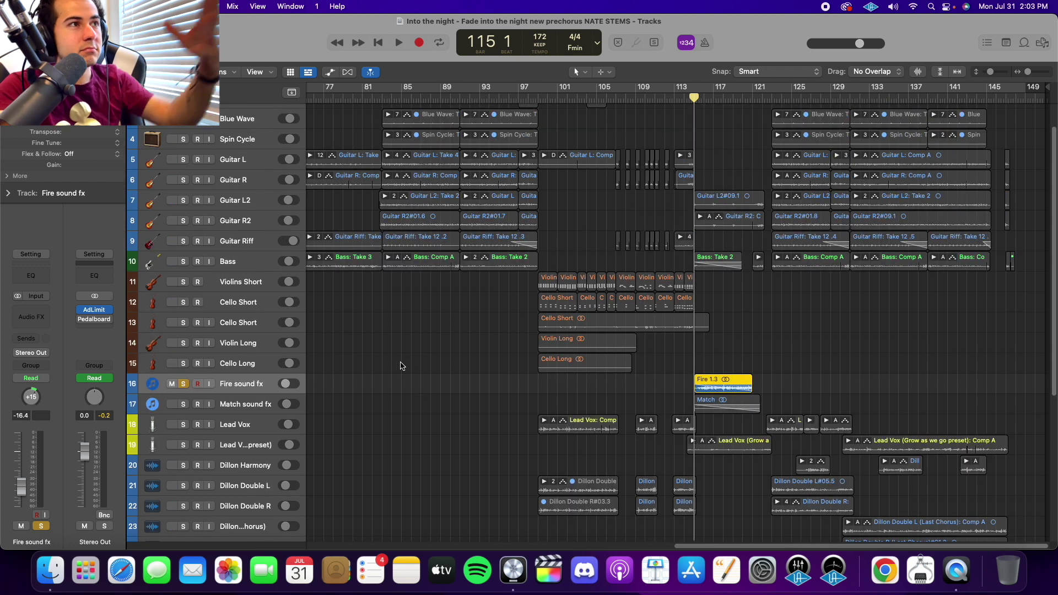
{"action": "scroll", "coordinate": [400, 366], "scroll_direction": "down", "scroll_amount": 3}
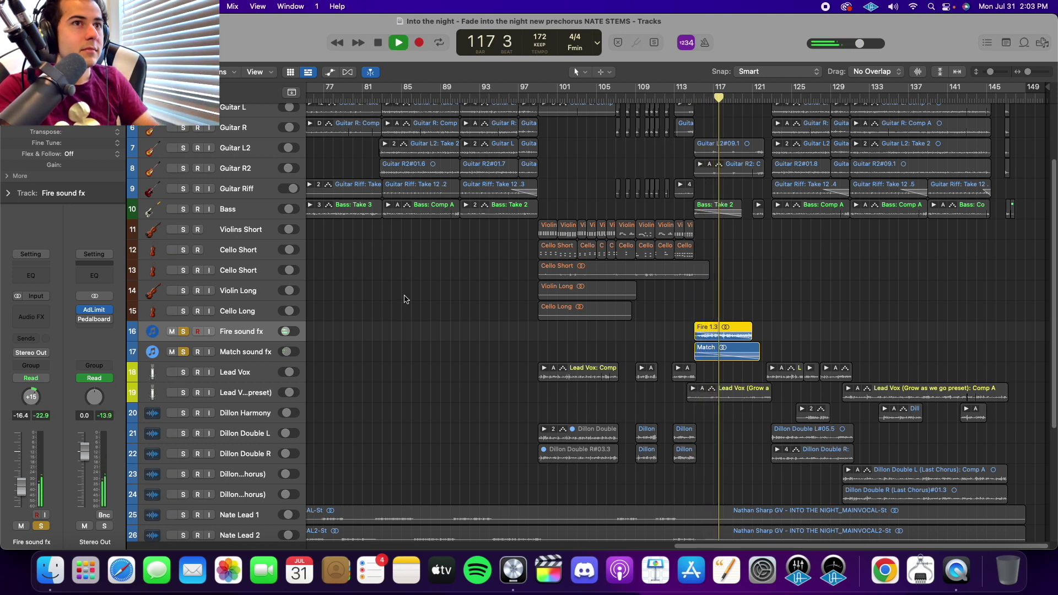
{"action": "key", "text": "space"}
{"action": "left_click", "coordinate": [187, 354]}
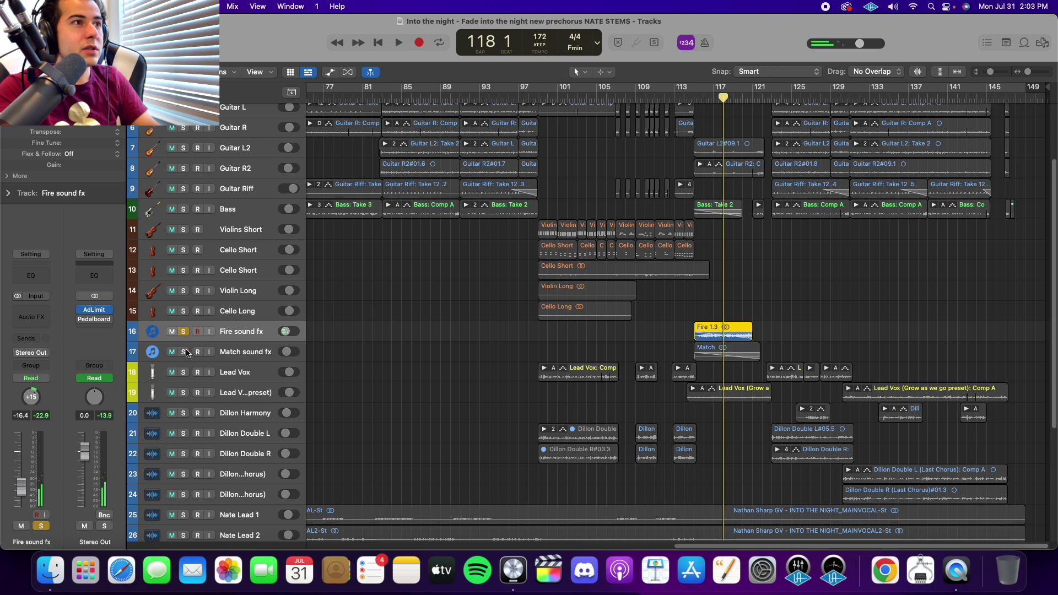
{"action": "left_click", "coordinate": [184, 332]}
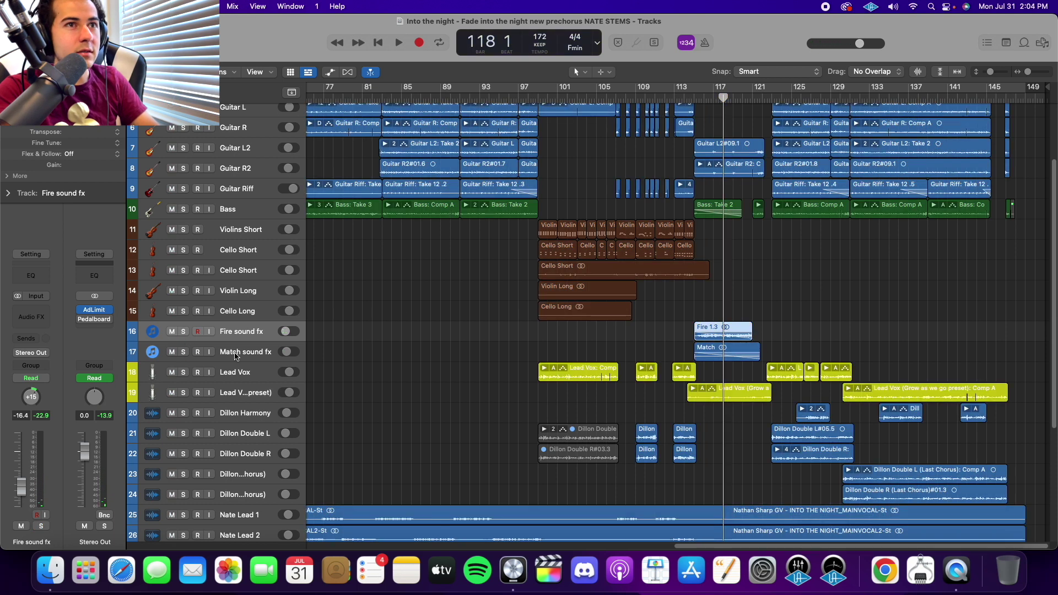
Step: Select Match sound fx, play it alone from bar 115 to bar 116, and remove its solo
{"action": "left_click", "coordinate": [235, 356]}
{"action": "left_click", "coordinate": [699, 92]}
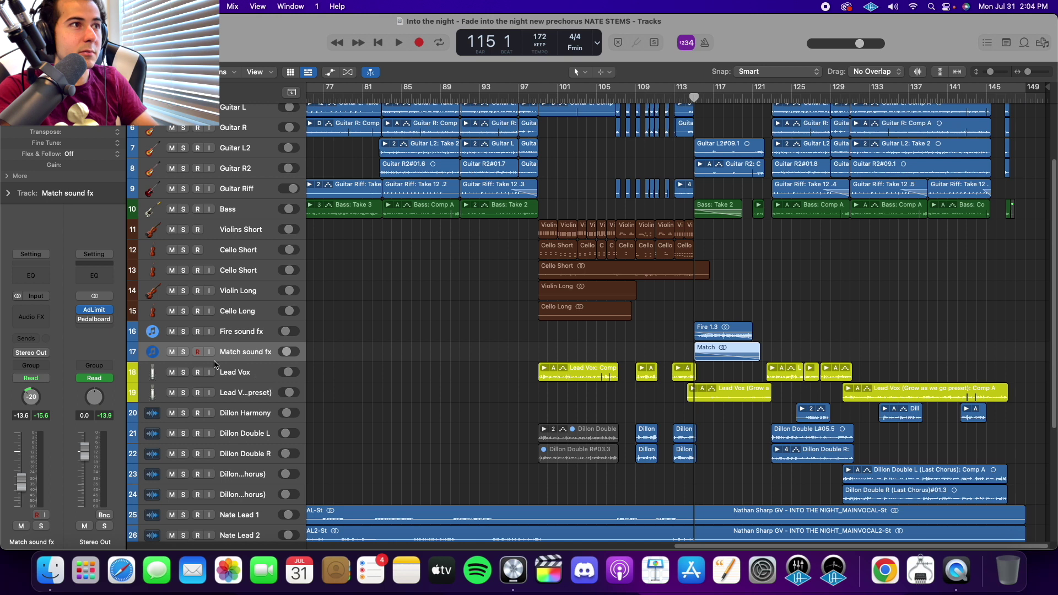
{"action": "left_click", "coordinate": [184, 352]}
{"action": "key", "text": "space"}
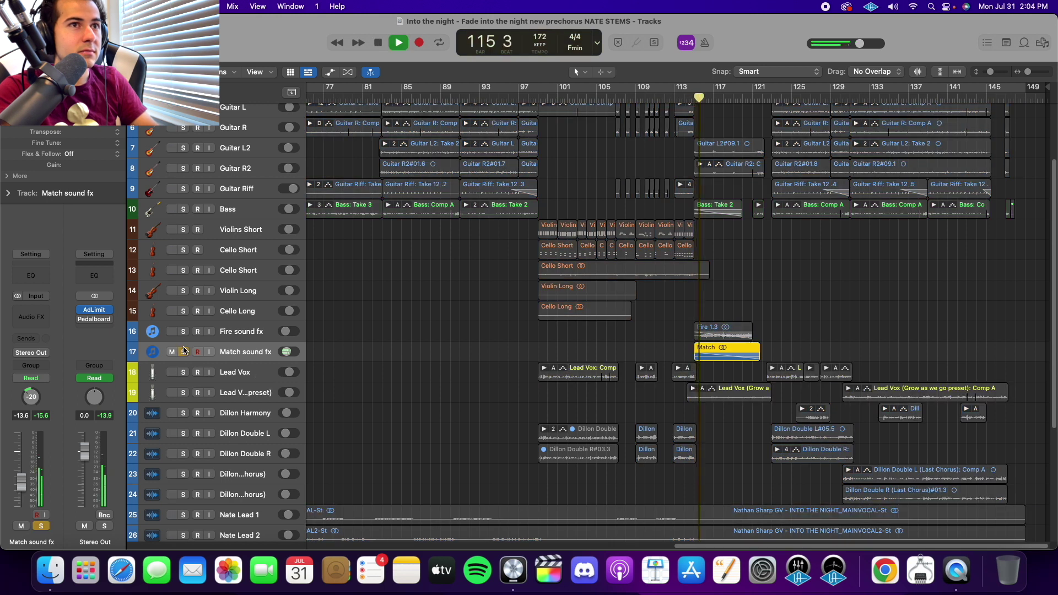
{"action": "key", "text": "space"}
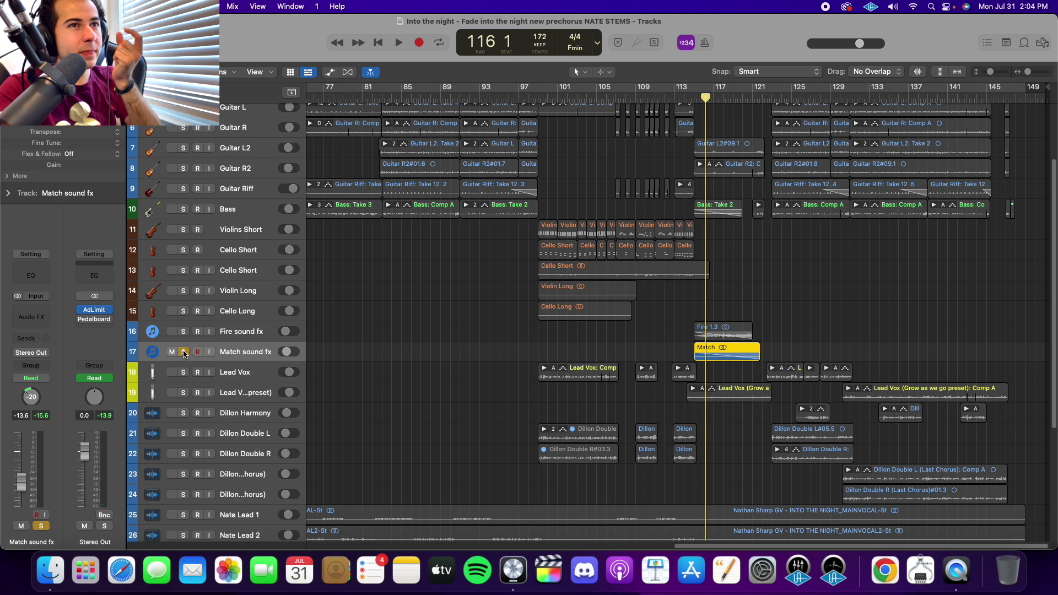
{"action": "left_click", "coordinate": [185, 353]}
Step: Play Fire sound fx alone from bar 115, add Match sound fx, replay both from bar 115, and clear the solos
{"action": "left_click", "coordinate": [185, 334]}
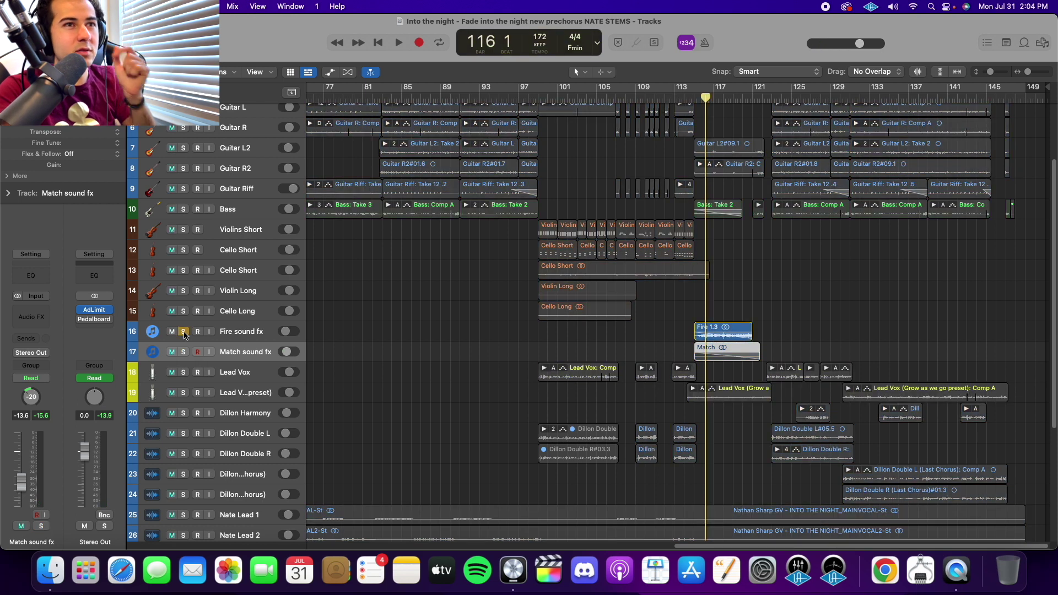
{"action": "left_click", "coordinate": [693, 103]}
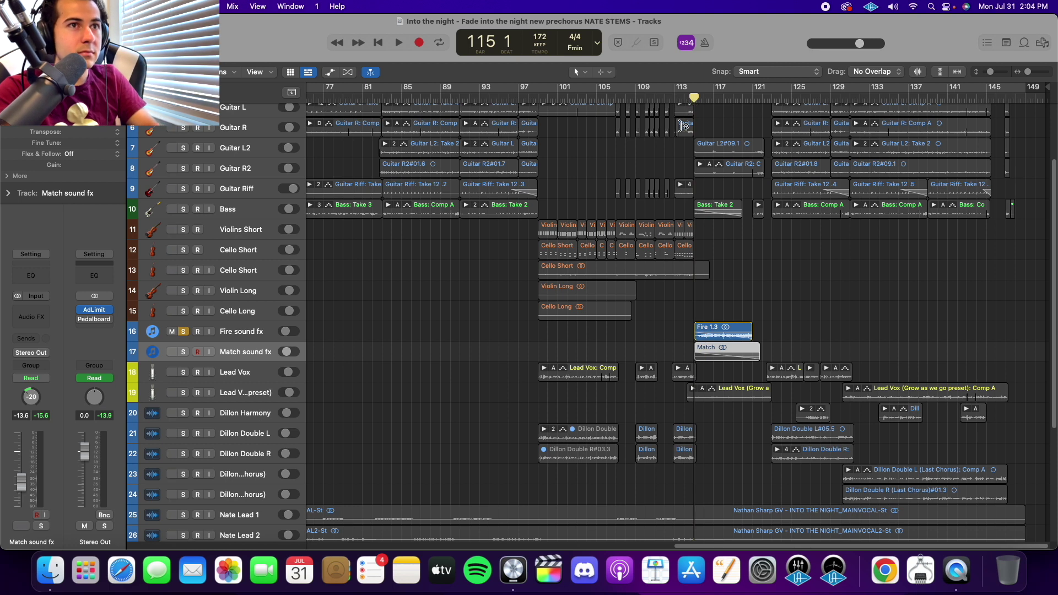
{"action": "key", "text": "space"}
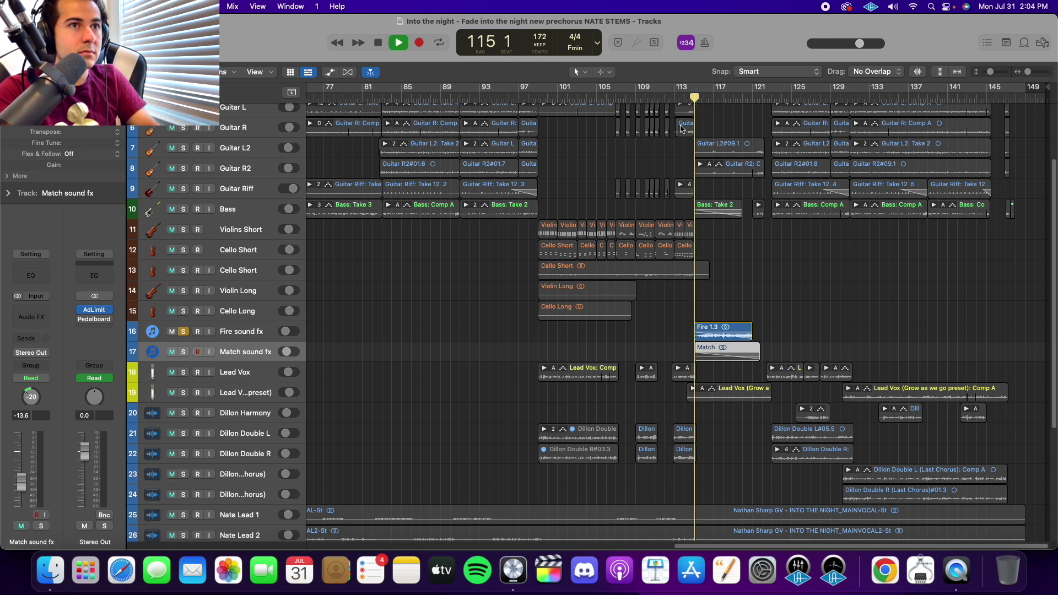
{"action": "left_click", "coordinate": [183, 352]}
{"action": "left_click", "coordinate": [694, 102]}
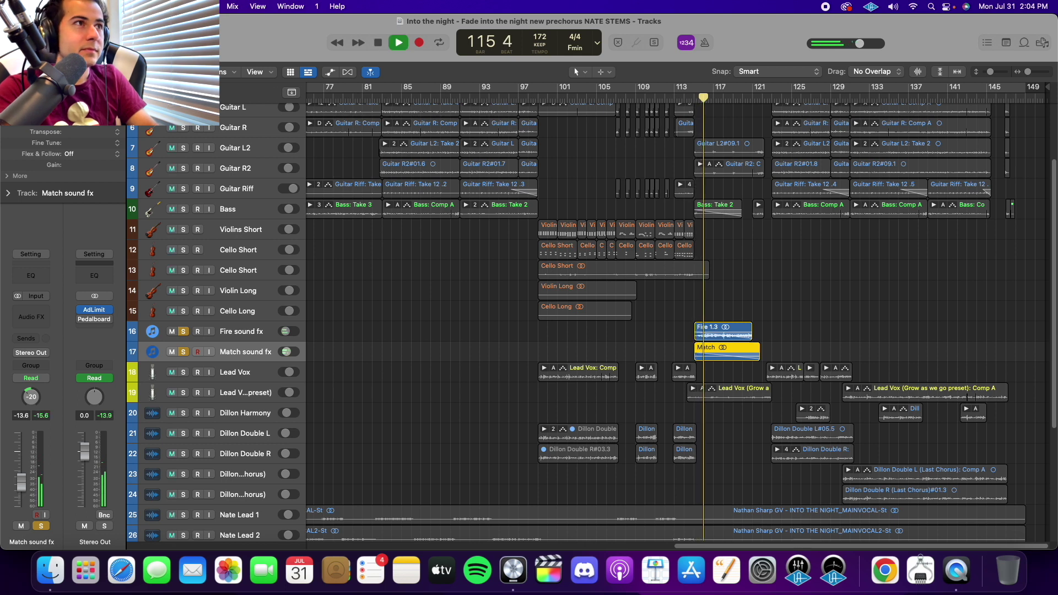
{"action": "key", "text": "ctrl+alt+super+s"}
{"action": "key", "text": "space"}
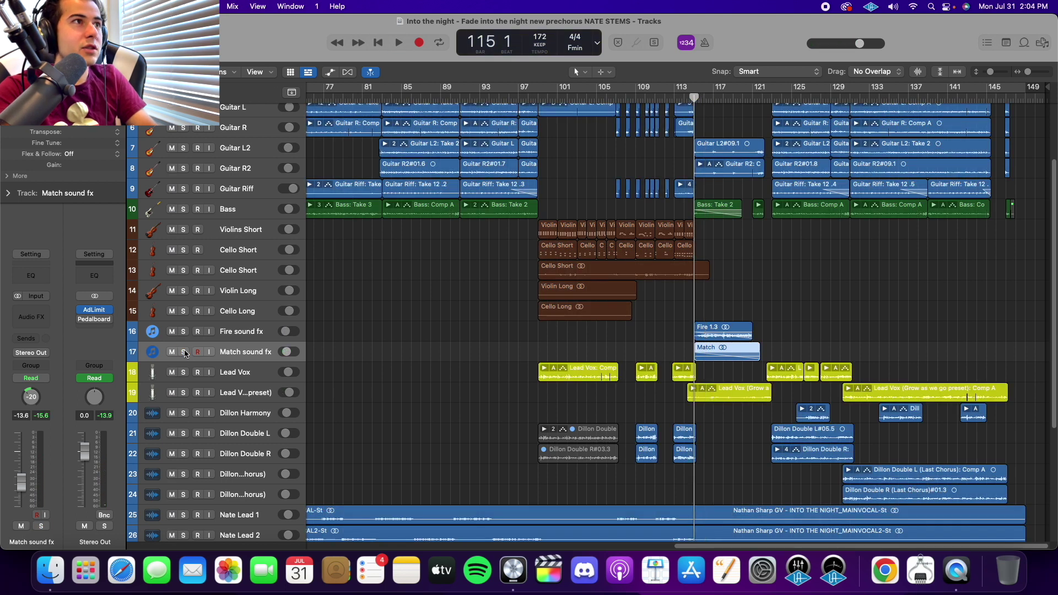
Step: Solo the tracks from Match sound fx up through Spin Cycle, play them from bar 115 to bar 119, and clear all solos
{"action": "left_click_drag", "start_coordinate": [183, 351], "coordinate": [183, 103]}
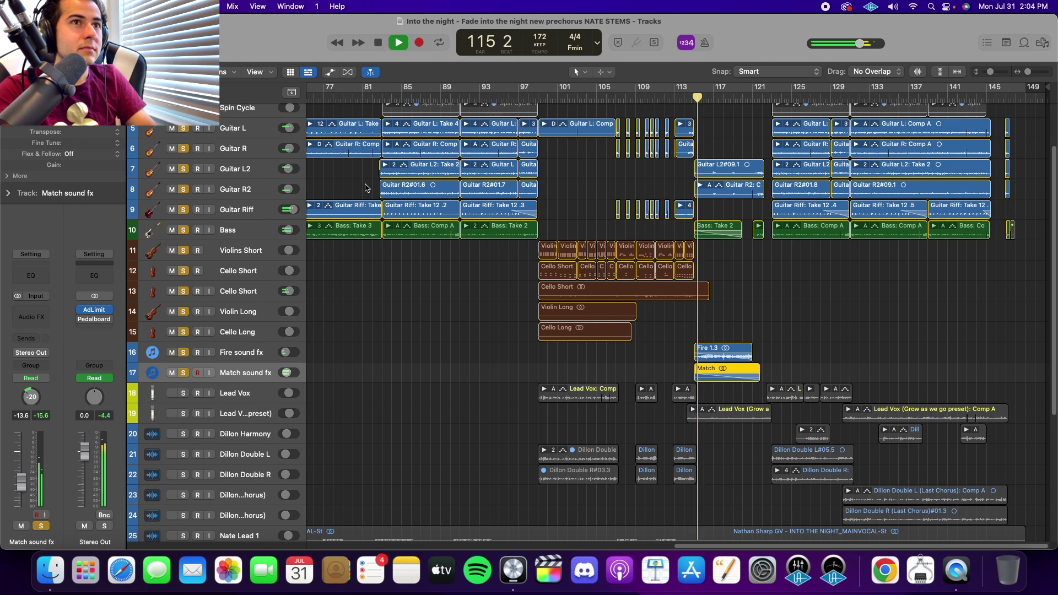
{"action": "scroll", "coordinate": [369, 209], "scroll_direction": "up", "scroll_amount": 3}
{"action": "scroll", "coordinate": [370, 215], "scroll_direction": "down", "scroll_amount": 1}
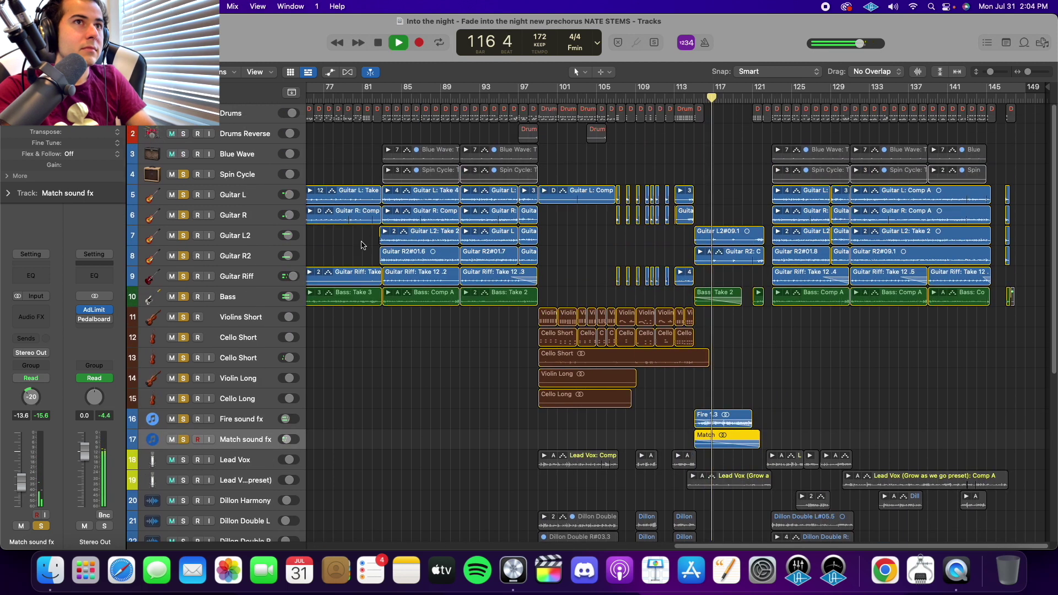
{"action": "scroll", "coordinate": [490, 393], "scroll_direction": "down", "scroll_amount": 1}
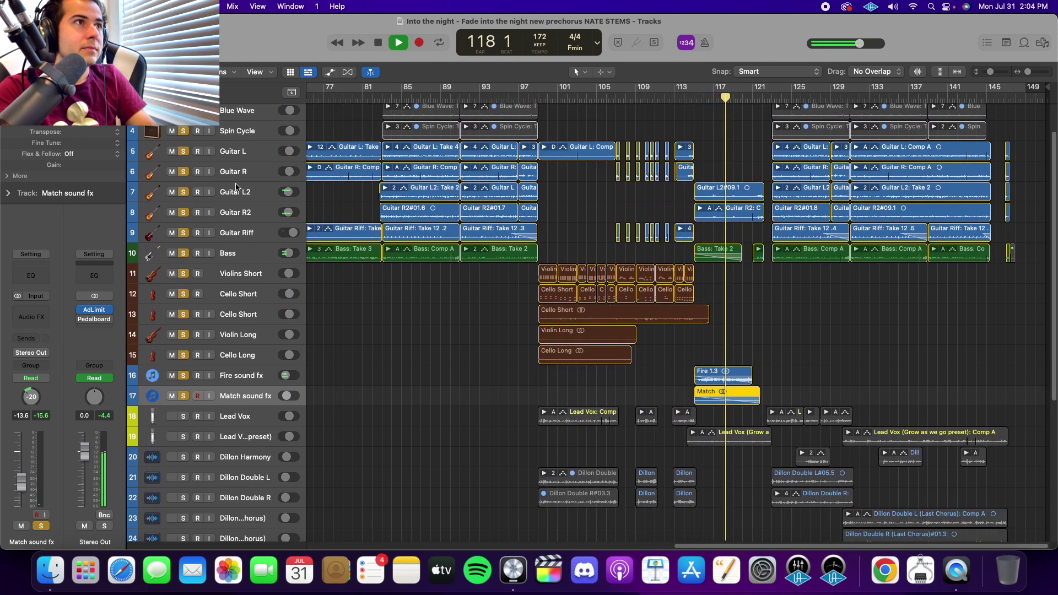
{"action": "key", "text": "space"}
Step: Solo the Lead Vox track and the Lead Vox preset track below it, and play them from bar 11
{"action": "scroll", "coordinate": [488, 469], "scroll_direction": "down", "scroll_amount": 8}
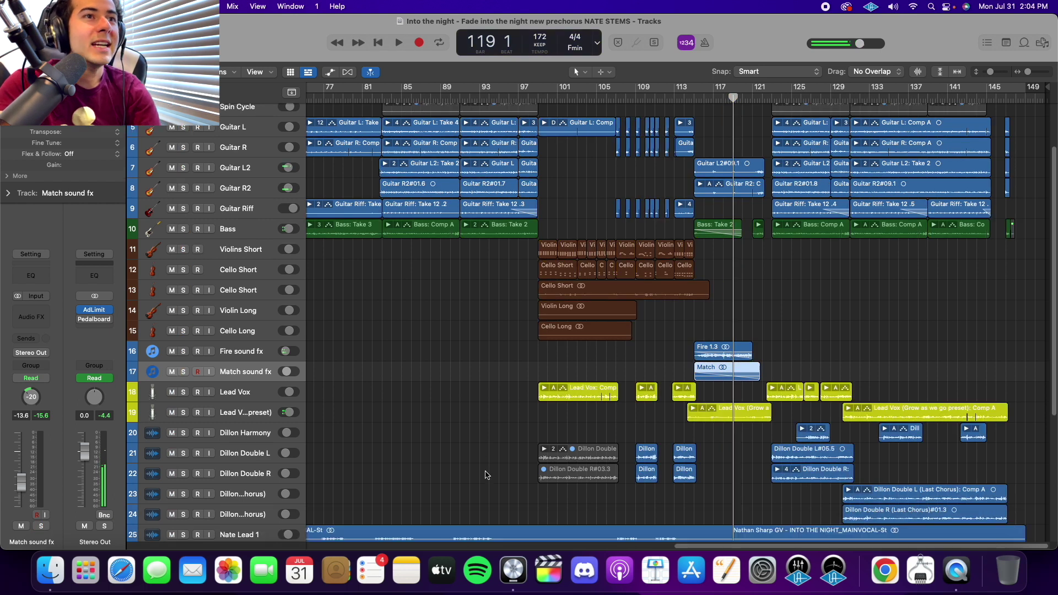
{"action": "scroll", "coordinate": [490, 456], "scroll_direction": "down", "scroll_amount": 3}
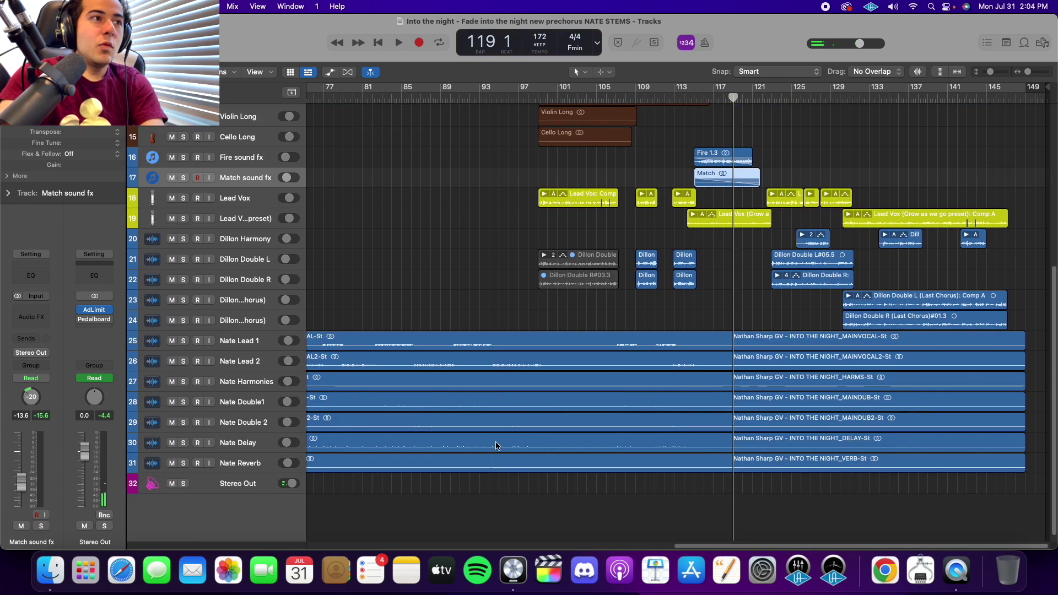
{"action": "scroll", "coordinate": [510, 430], "scroll_direction": "up", "scroll_amount": 8}
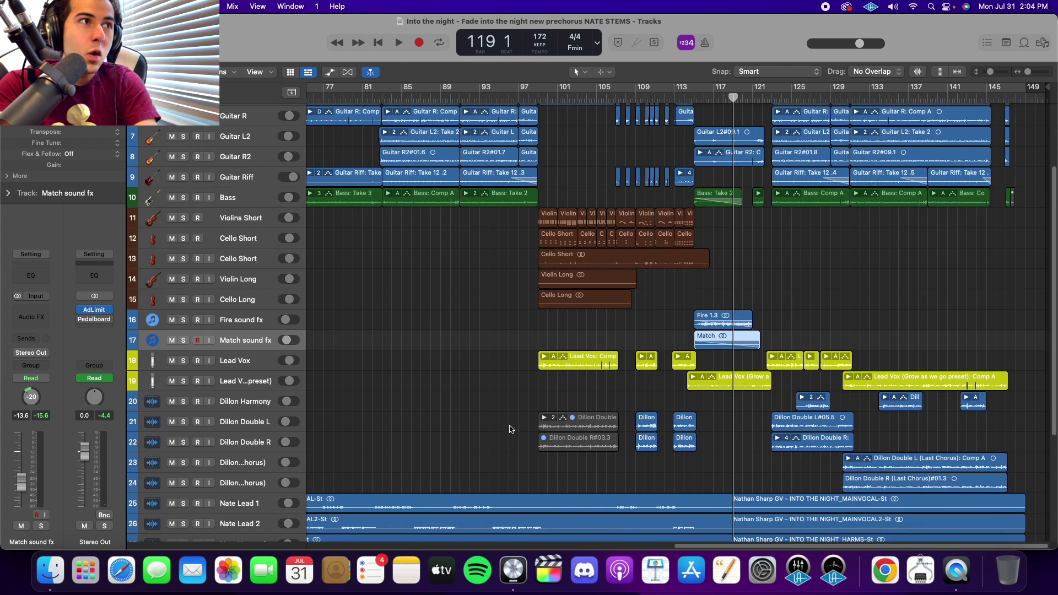
{"action": "left_click_drag", "start_coordinate": [183, 363], "coordinate": [242, 378]}
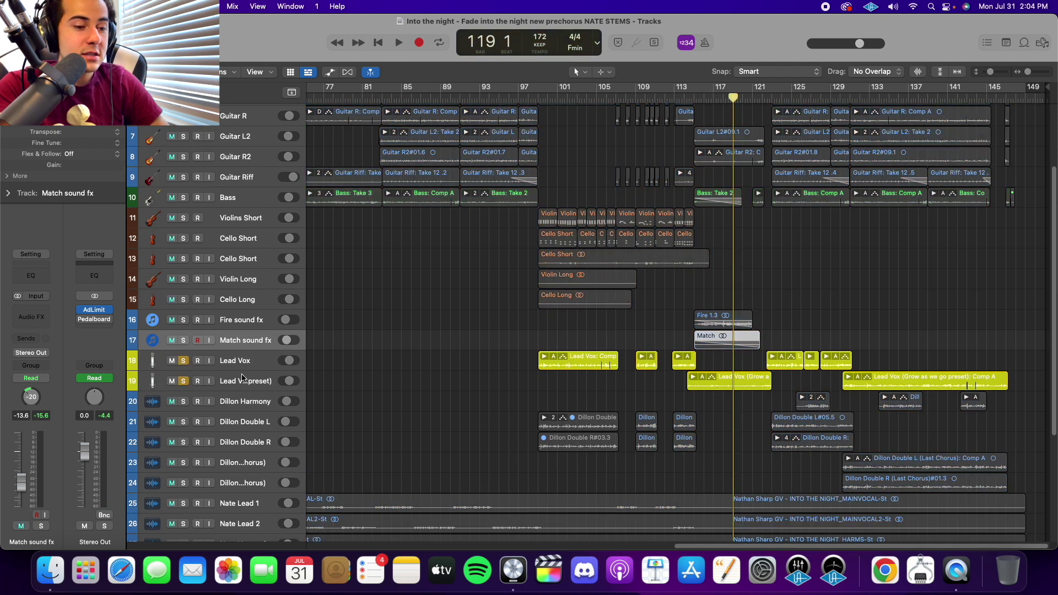
{"action": "key", "text": "Return"}
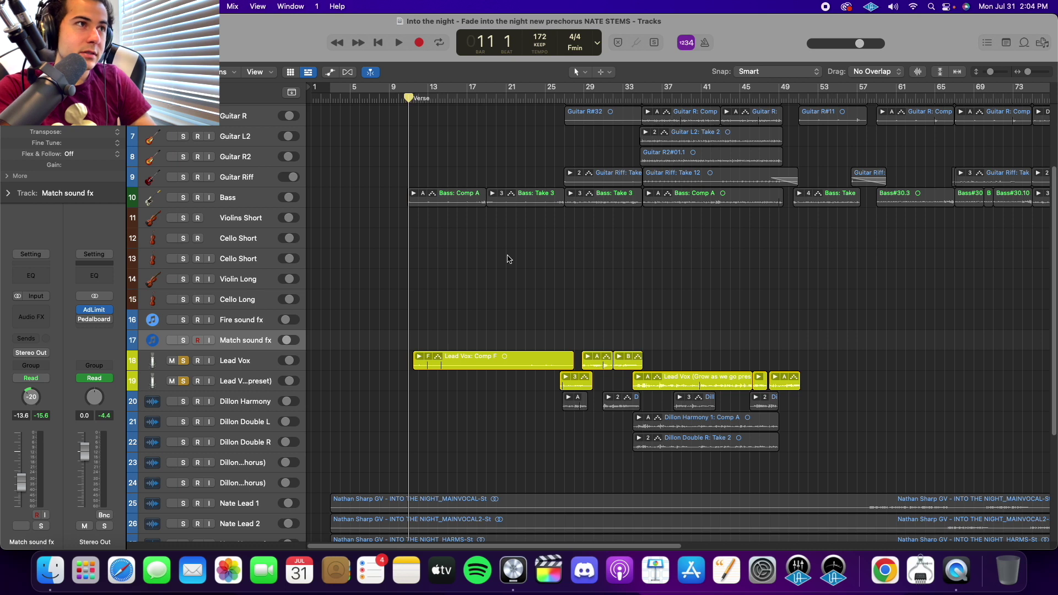
{"action": "key", "text": "space"}
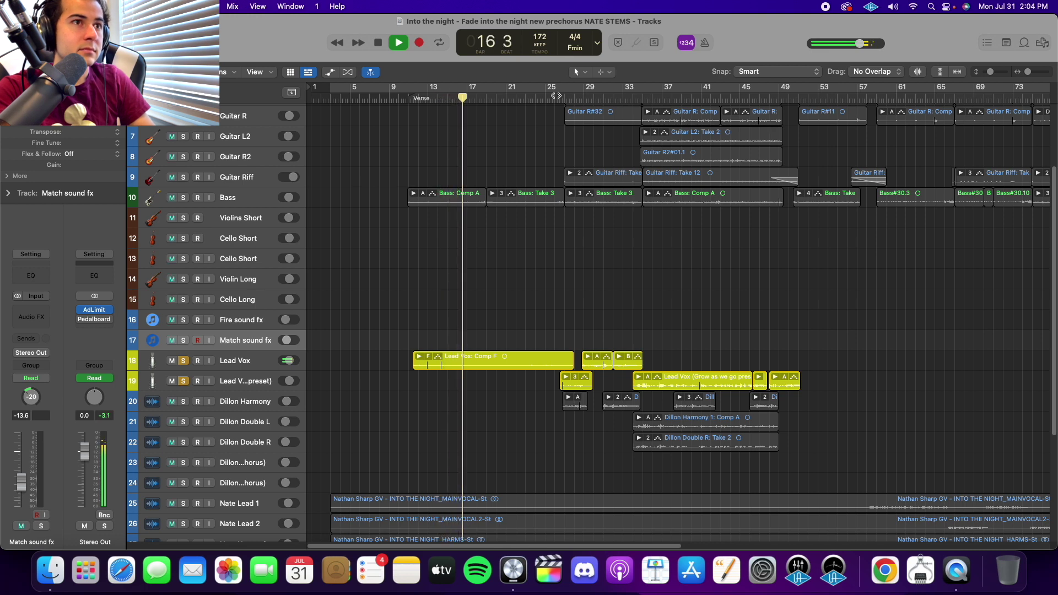
Step: Play the lead vocals from bar 27, add track 20 (Harmony) to the solo, and stop at bar 34
{"action": "left_click", "coordinate": [555, 96]}
{"action": "key", "text": "space"}
{"action": "left_click_drag", "start_coordinate": [555, 97], "coordinate": [563, 98]}
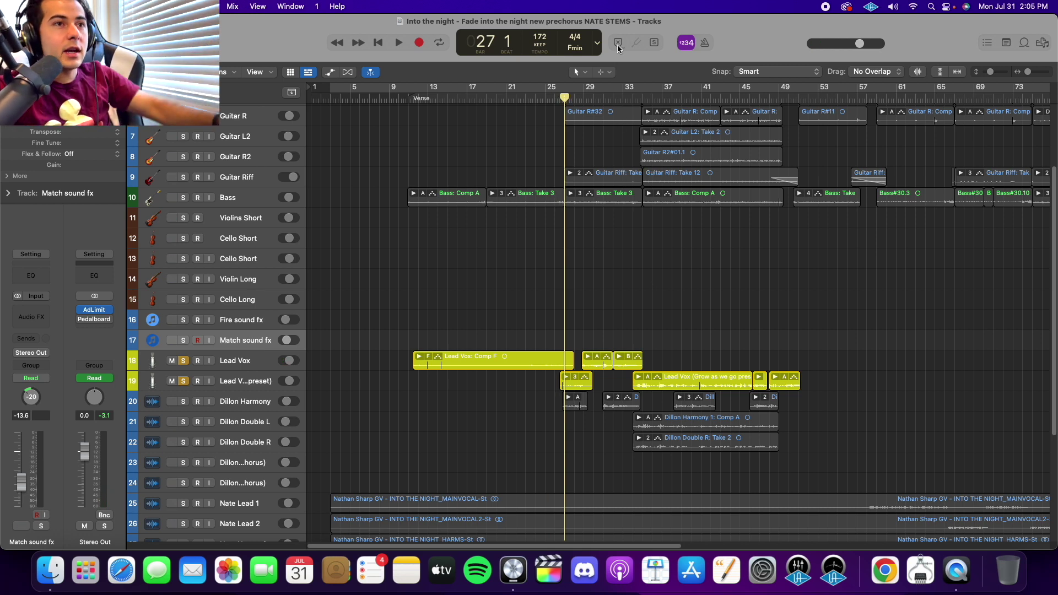
{"action": "key", "text": "space"}
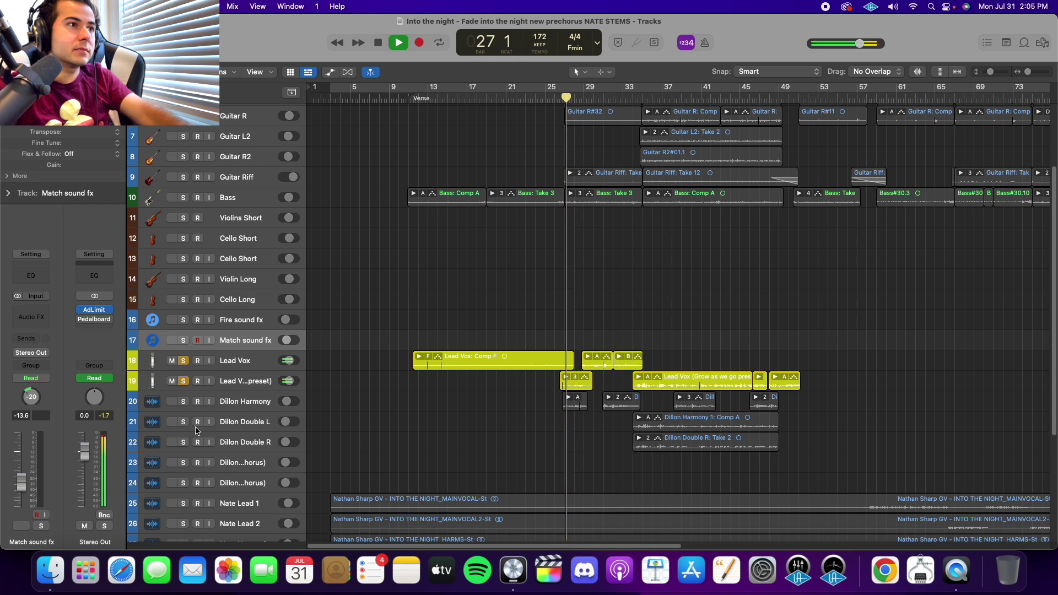
{"action": "left_click", "coordinate": [186, 403]}
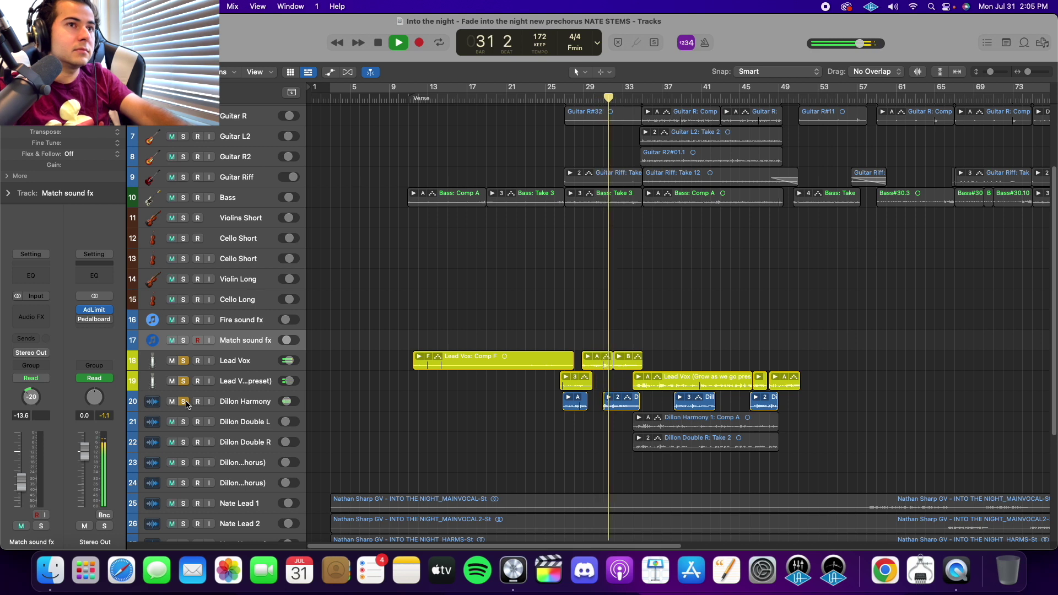
{"action": "scroll", "coordinate": [185, 407], "scroll_direction": "down", "scroll_amount": 2}
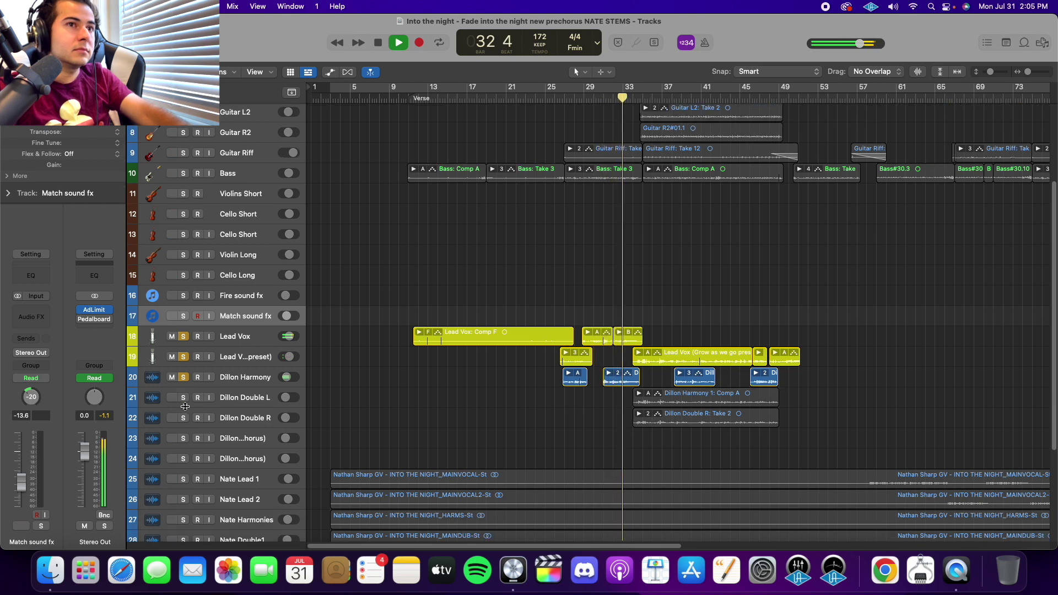
{"action": "key", "text": "space"}
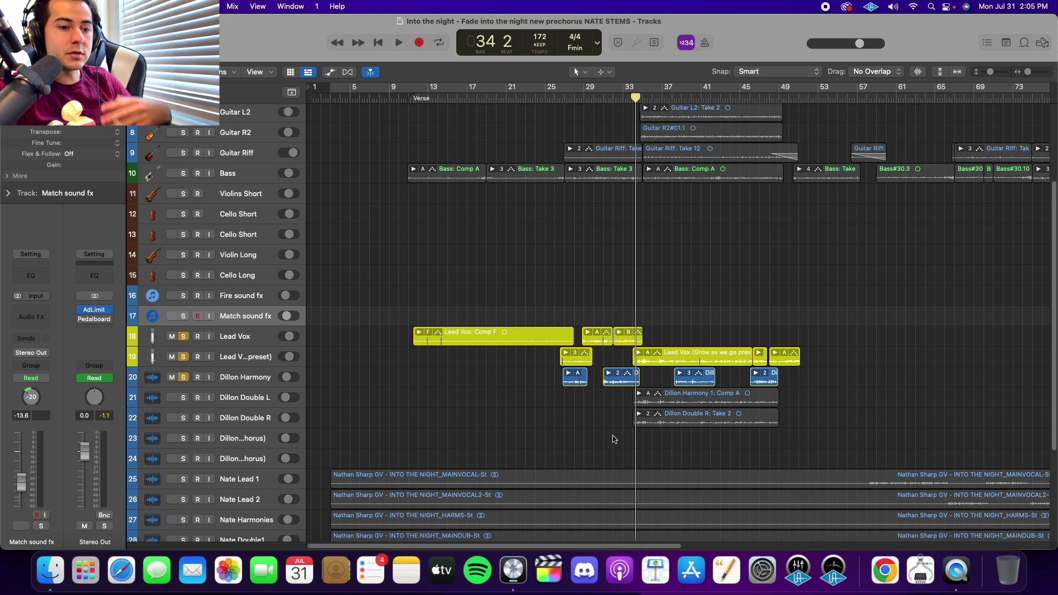
Step: Replay the vocals from bar 31, add the Double L and Double R tracks (21 and 22) to the solo, and stop at bar 51
{"action": "key", "text": "ctrl+m"}
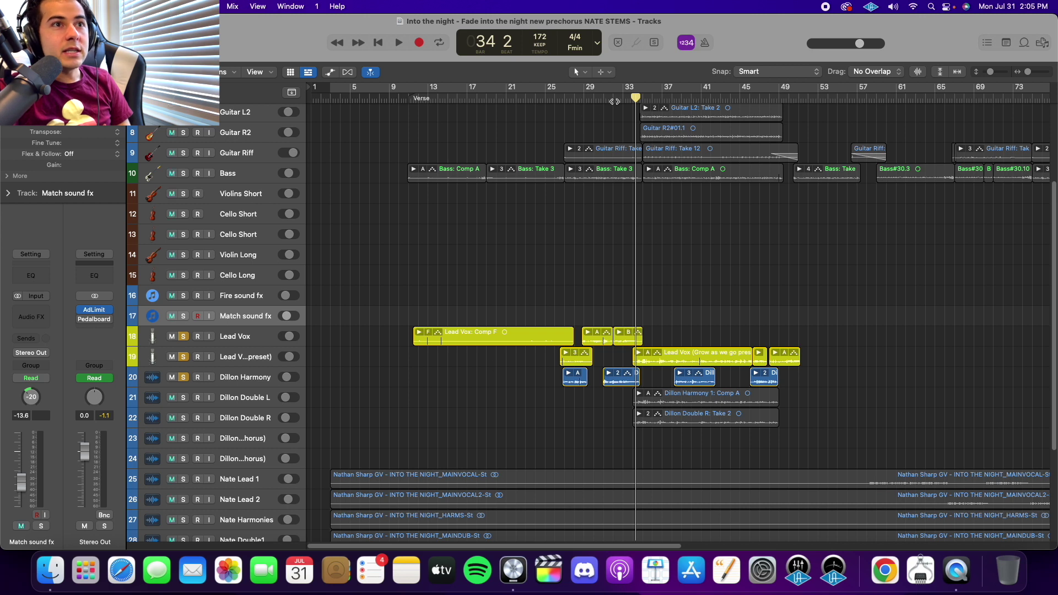
{"action": "left_click_drag", "start_coordinate": [615, 102], "coordinate": [604, 104]}
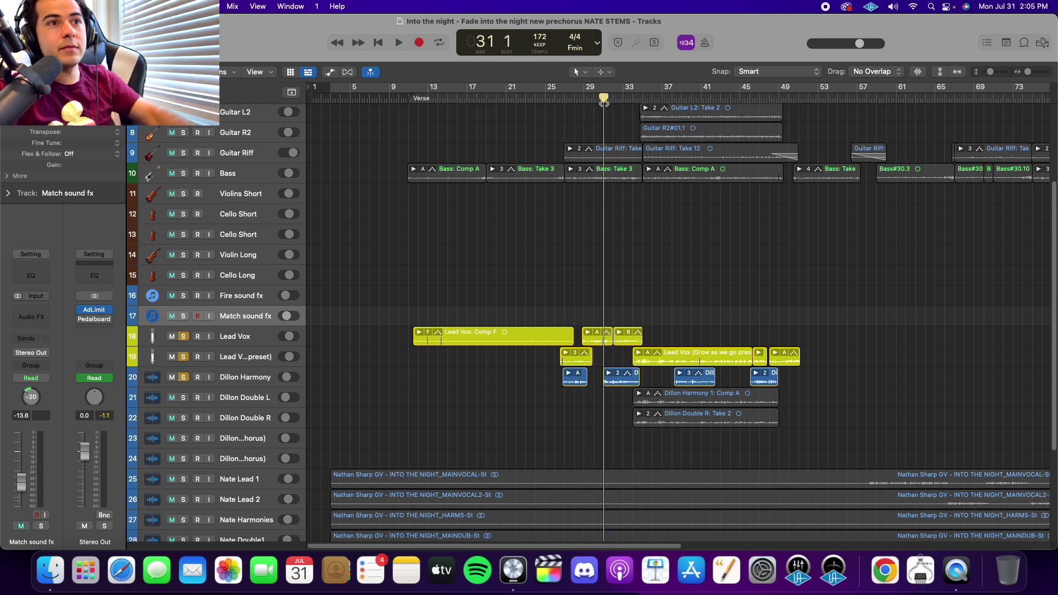
{"action": "key", "text": "ctrl+m"}
{"action": "key", "text": "ctrl+m"}
{"action": "key", "text": "space"}
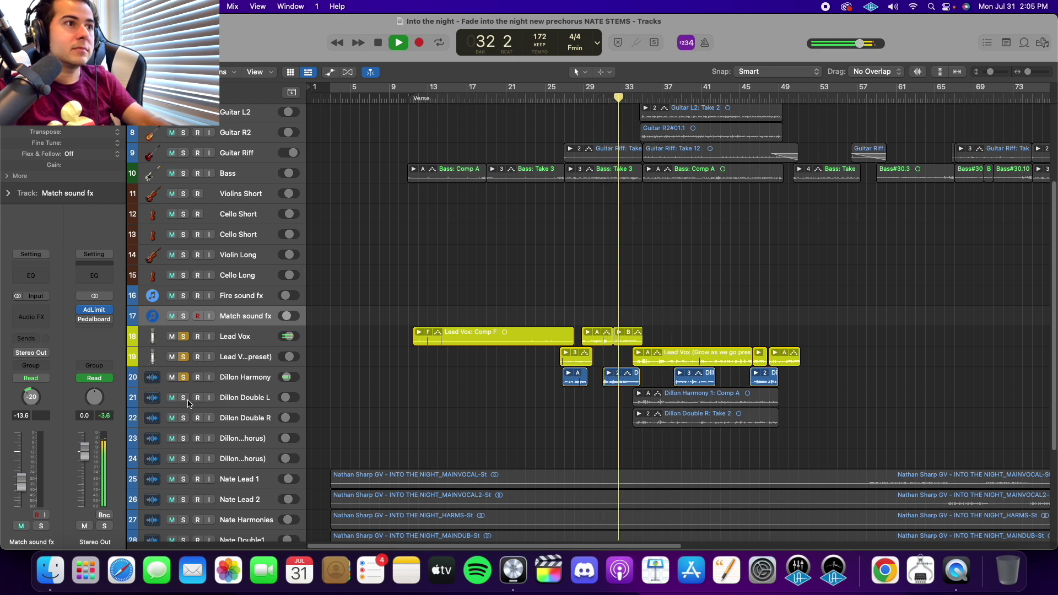
{"action": "left_click", "coordinate": [184, 397]}
{"action": "left_click", "coordinate": [186, 417]}
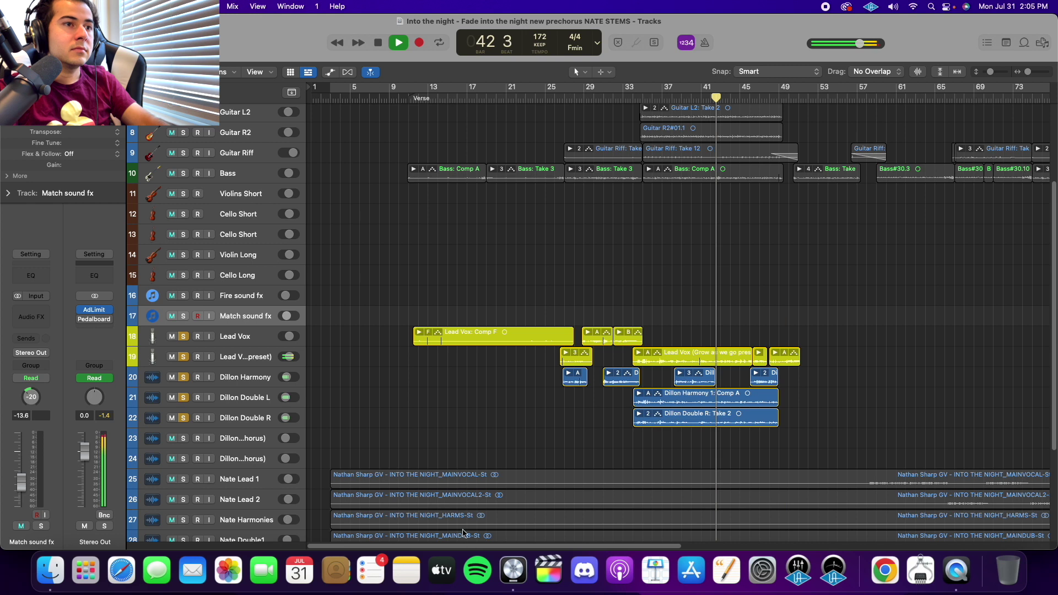
{"action": "scroll", "coordinate": [679, 530], "scroll_direction": "right", "scroll_amount": 5}
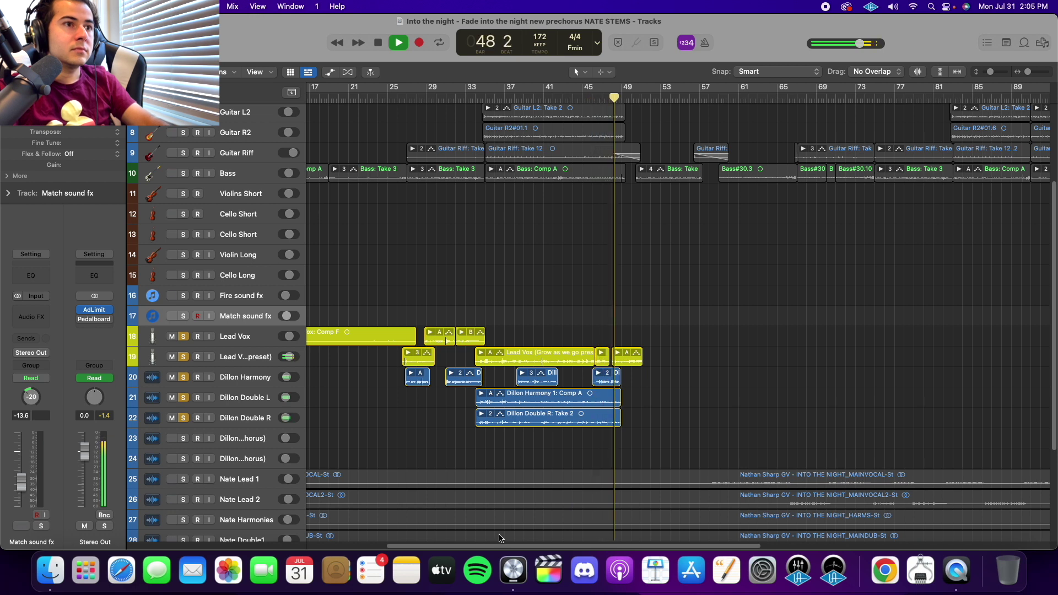
{"action": "left_click_drag", "start_coordinate": [492, 547], "coordinate": [508, 503]}
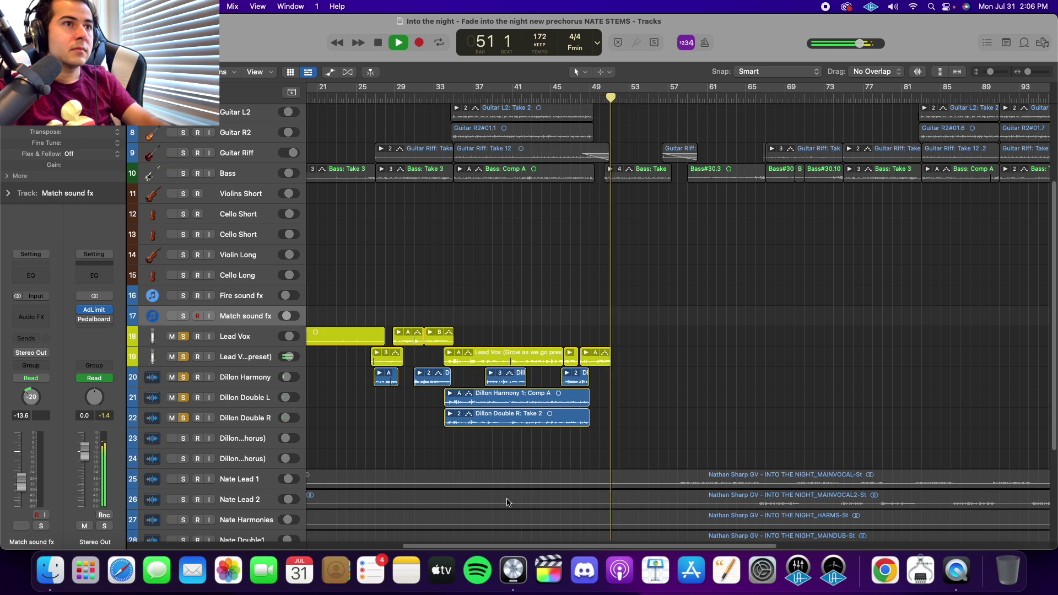
{"action": "key", "text": "space"}
Step: Place the playhead at bar 29 and select the Lead Vox, Harmony, Double L and Double R tracks in turn to view their channel strips
{"action": "left_click", "coordinate": [256, 350]}
{"action": "left_click", "coordinate": [258, 338]}
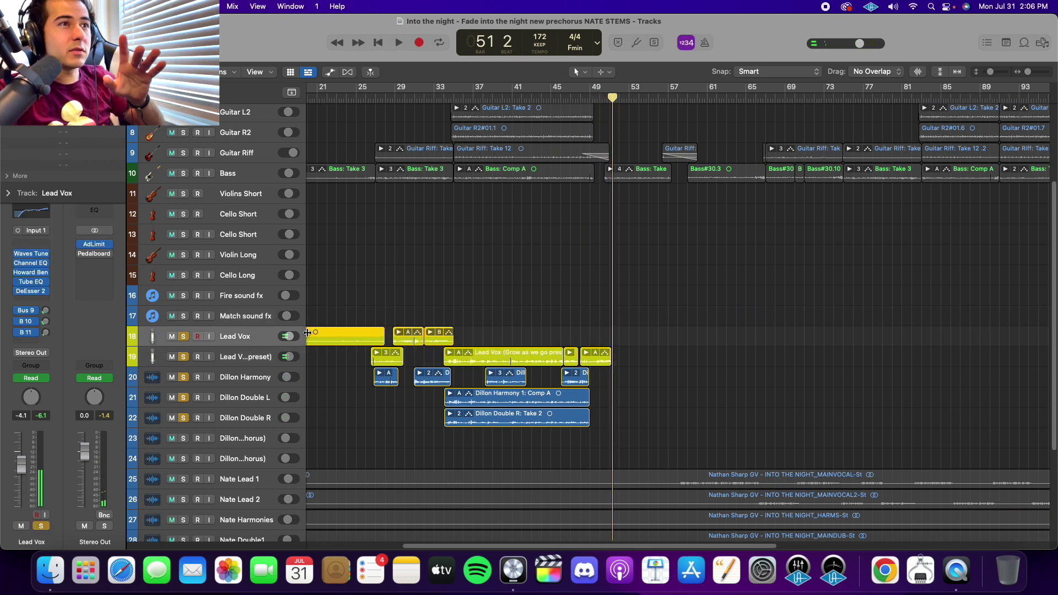
{"action": "left_click", "coordinate": [398, 97]}
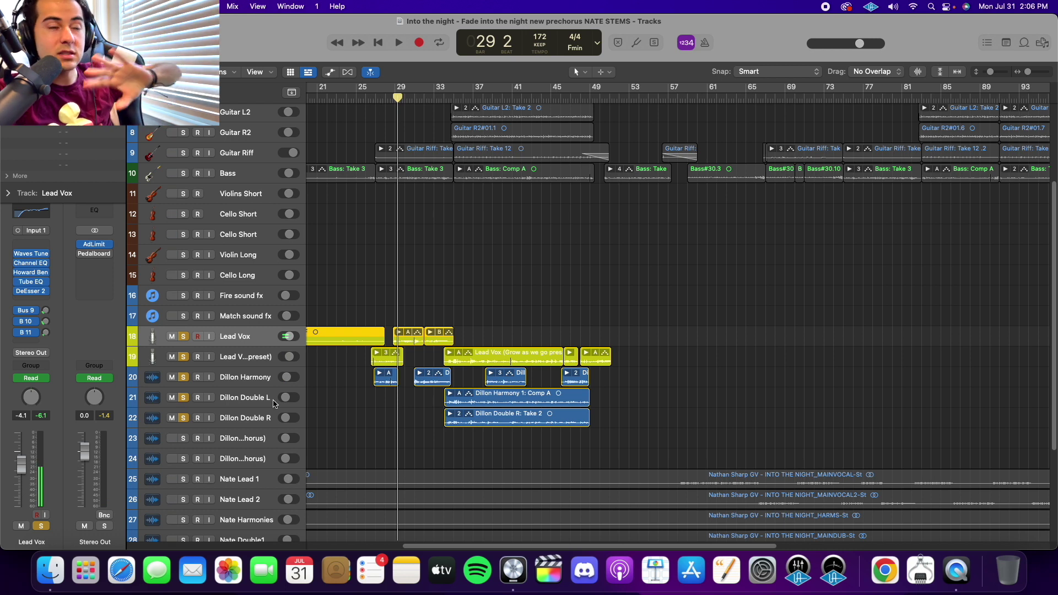
{"action": "left_click", "coordinate": [270, 383]}
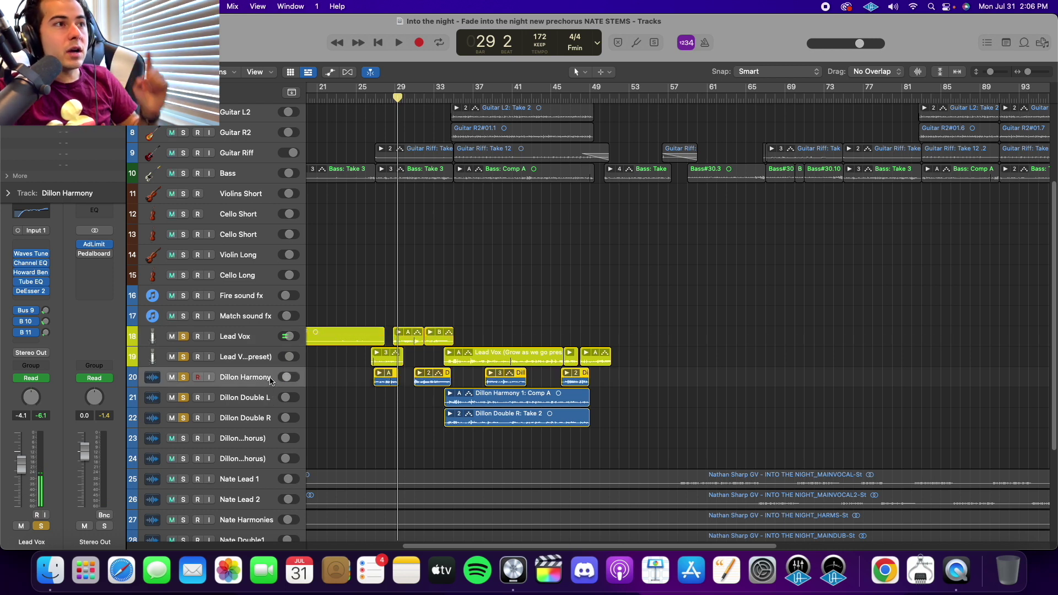
{"action": "left_click", "coordinate": [248, 407]}
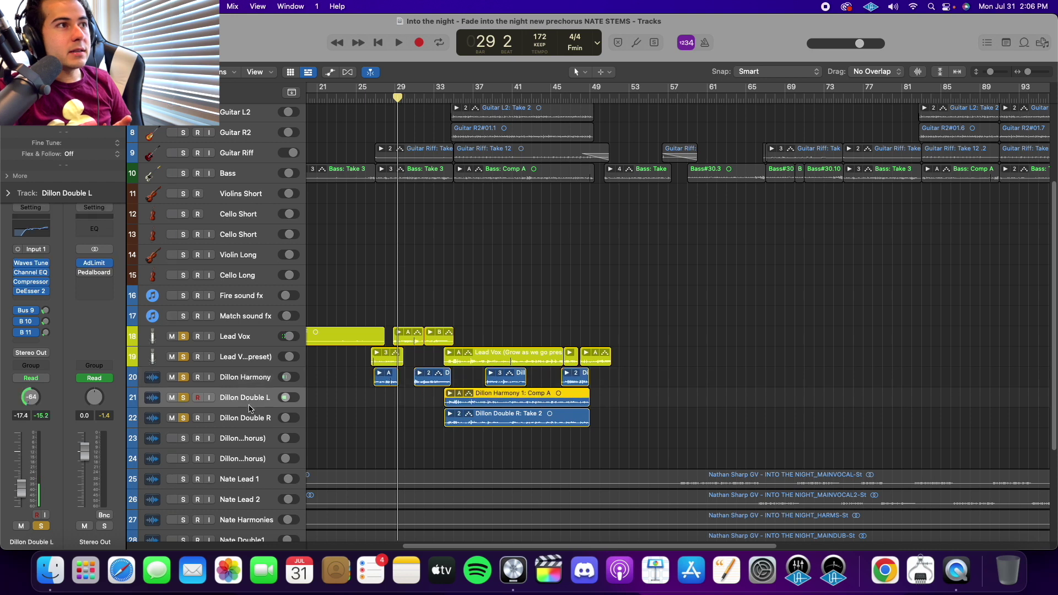
{"action": "left_click", "coordinate": [250, 422]}
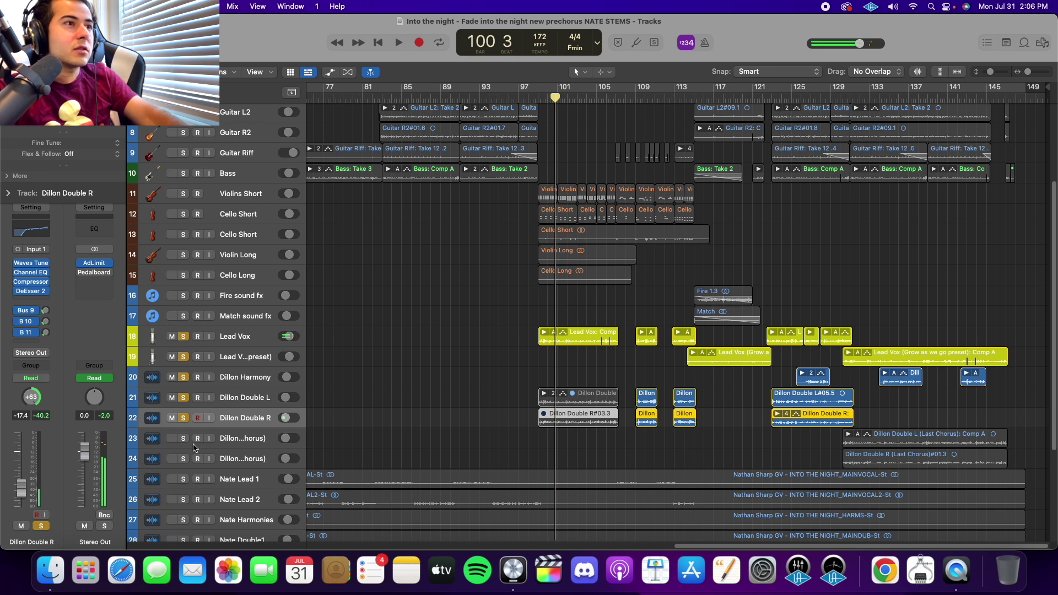
Step: Add the Last Chorus Double L and Double R tracks to the solo and play the vocals from about bar 130
{"action": "left_click", "coordinate": [194, 445]}
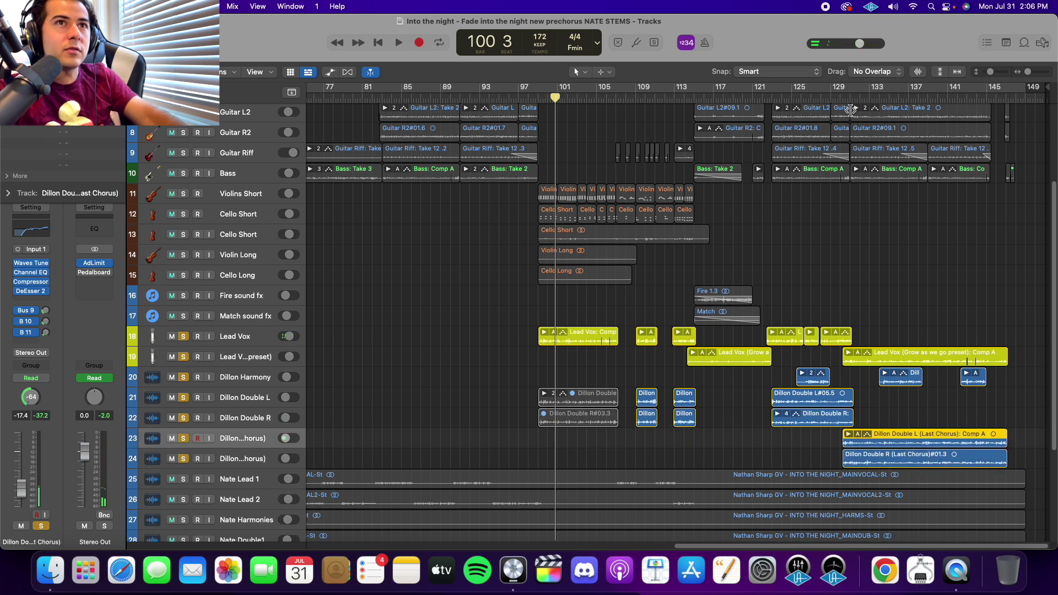
{"action": "left_click", "coordinate": [847, 101]}
{"action": "key", "text": "space"}
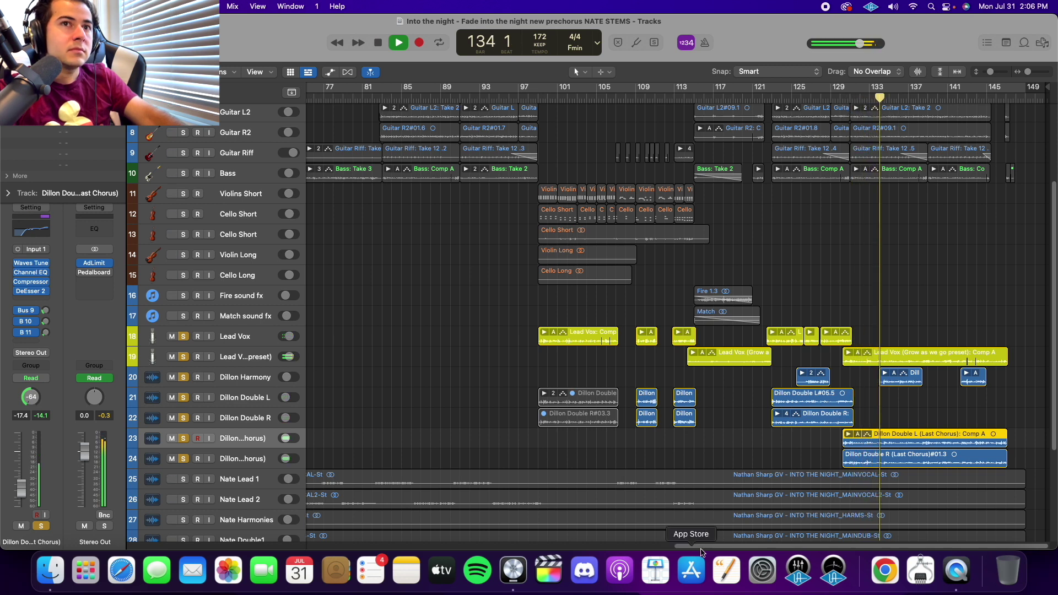
{"action": "key", "text": "space"}
Step: Play the soloed vocals from bar 142, then clear all solos and return the playhead to bar 1
{"action": "left_click", "coordinate": [962, 97]}
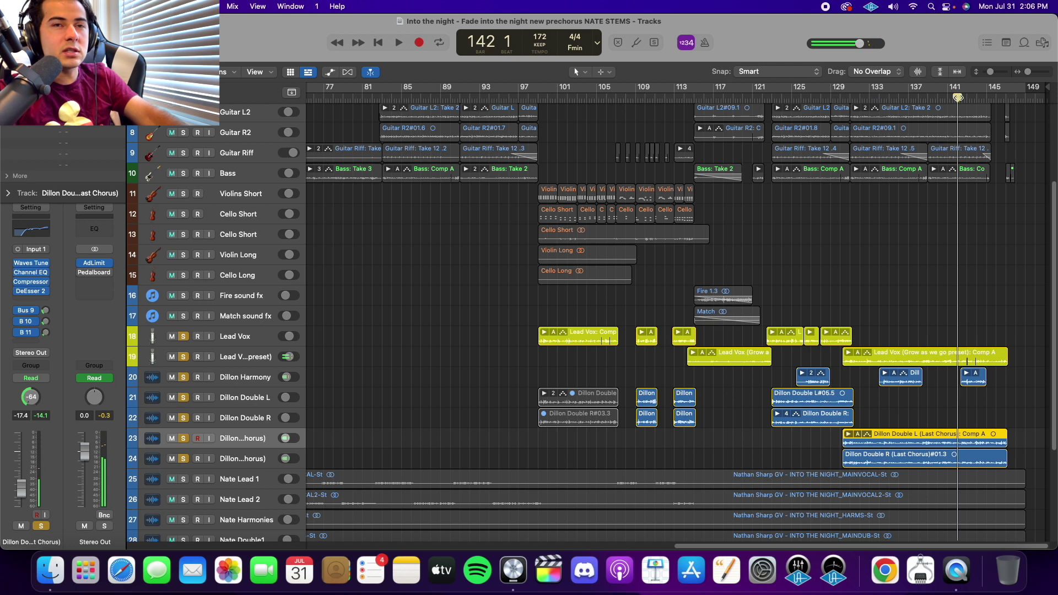
{"action": "key", "text": "space"}
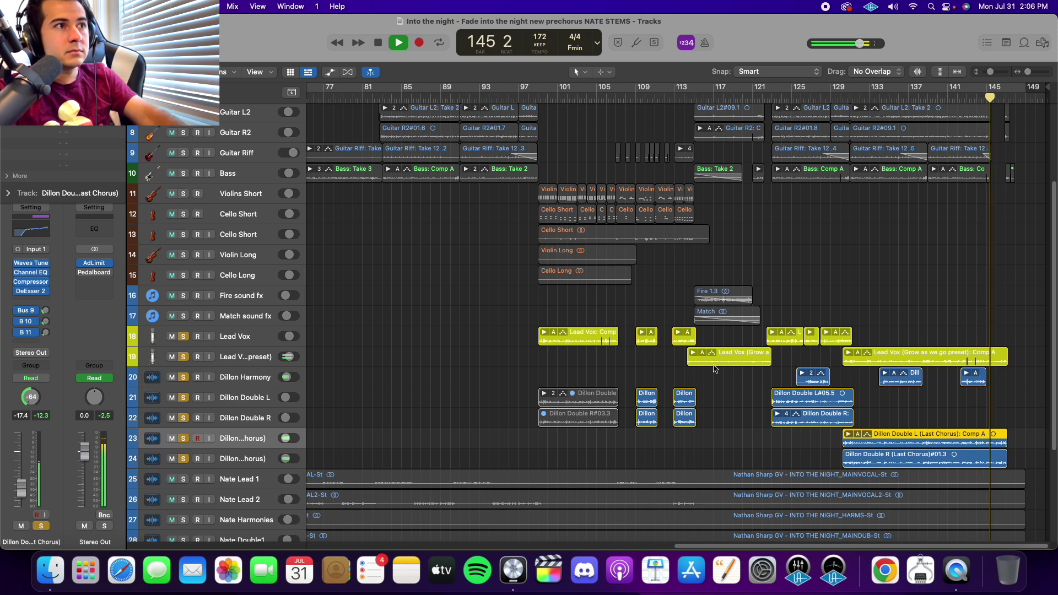
{"action": "key", "text": "space"}
{"action": "key", "text": "Return"}
{"action": "scroll", "coordinate": [722, 419], "scroll_direction": "down", "scroll_amount": 5}
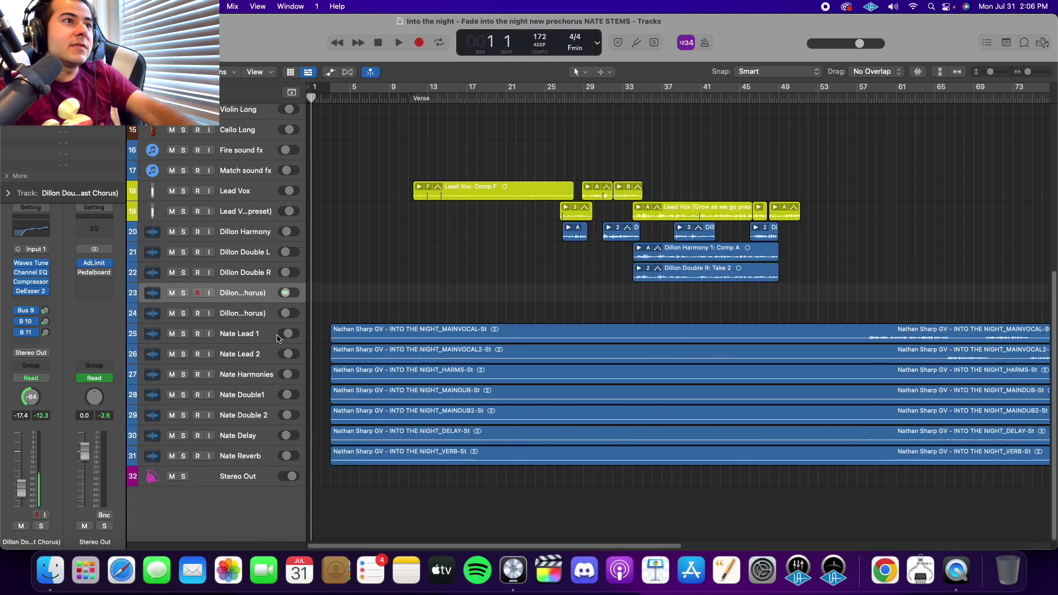
Step: Solo the guest vocalist's Lead 1 and Lead 2 tracks (25 and 26) and play them from about bar 55
{"action": "left_click", "coordinate": [241, 330]}
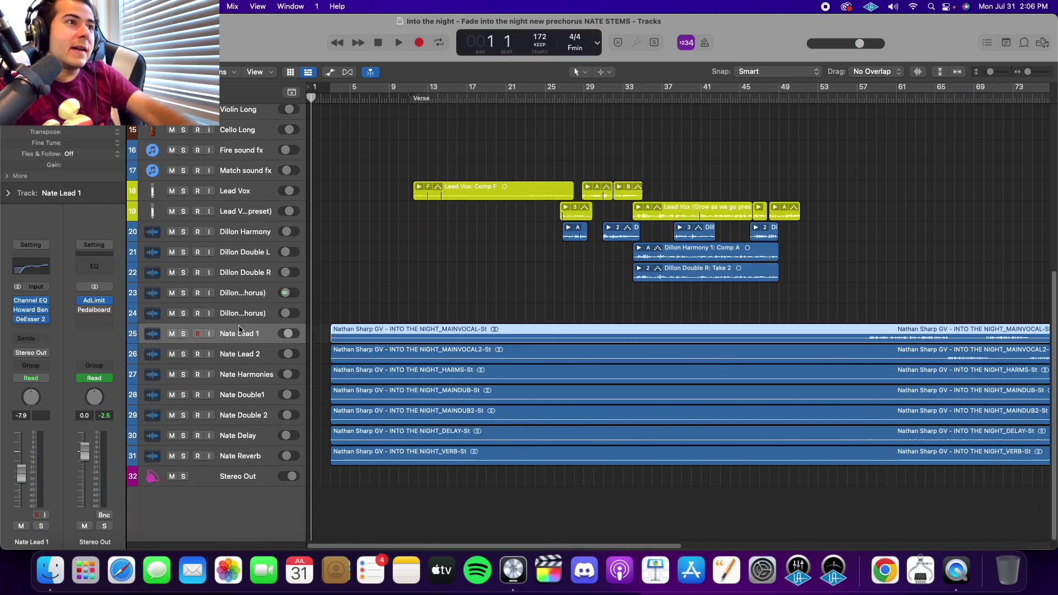
{"action": "left_click", "coordinate": [182, 333]}
{"action": "left_click", "coordinate": [184, 354]}
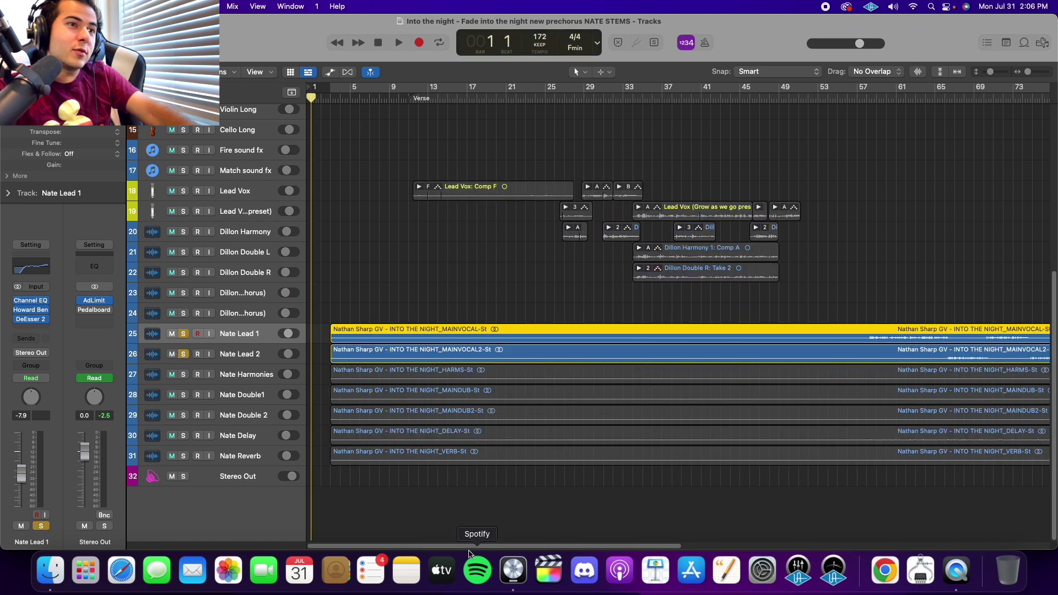
{"action": "left_click_drag", "start_coordinate": [480, 547], "coordinate": [596, 532]}
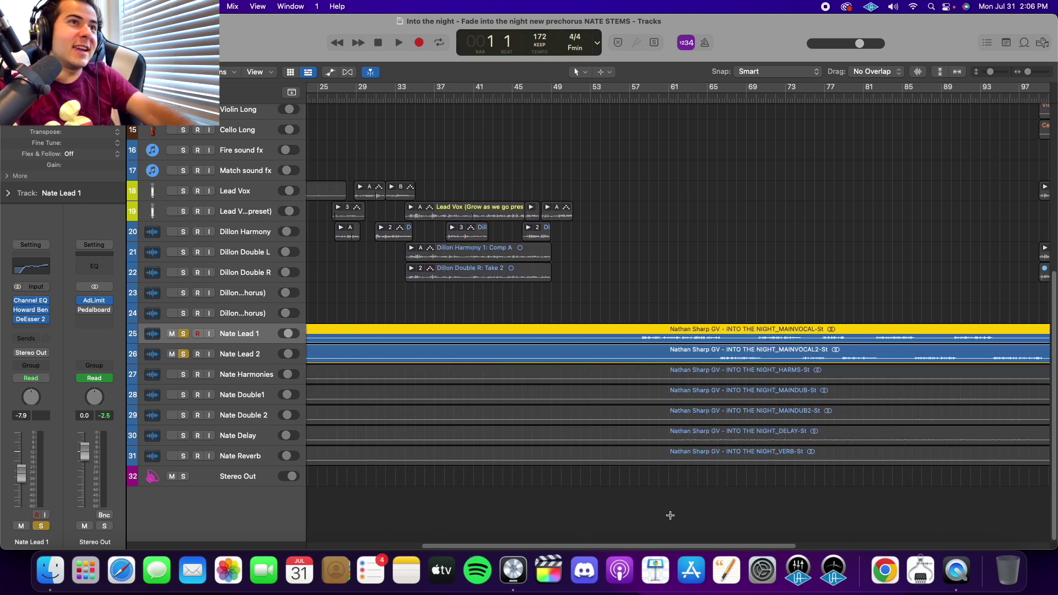
{"action": "key", "text": "super+Down"}
{"action": "key", "text": "super+Down"}
{"action": "key", "text": "super+Down"}
{"action": "key", "text": "super+Down"}
{"action": "key", "text": "super+Down"}
{"action": "key", "text": "super+Left"}
{"action": "key", "text": "super+Left"}
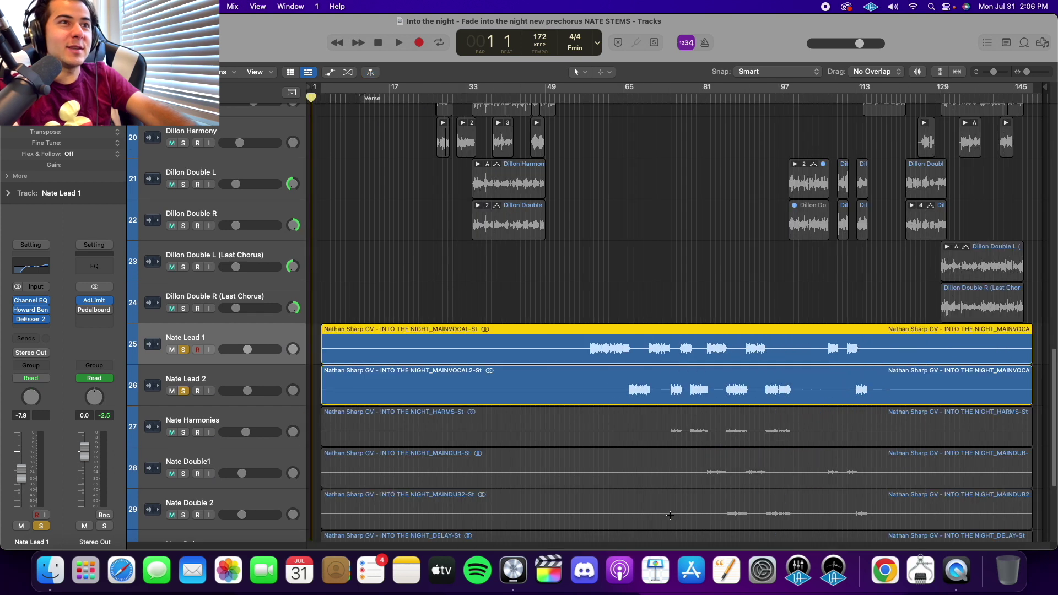
{"action": "left_click_drag", "start_coordinate": [572, 97], "coordinate": [583, 97]}
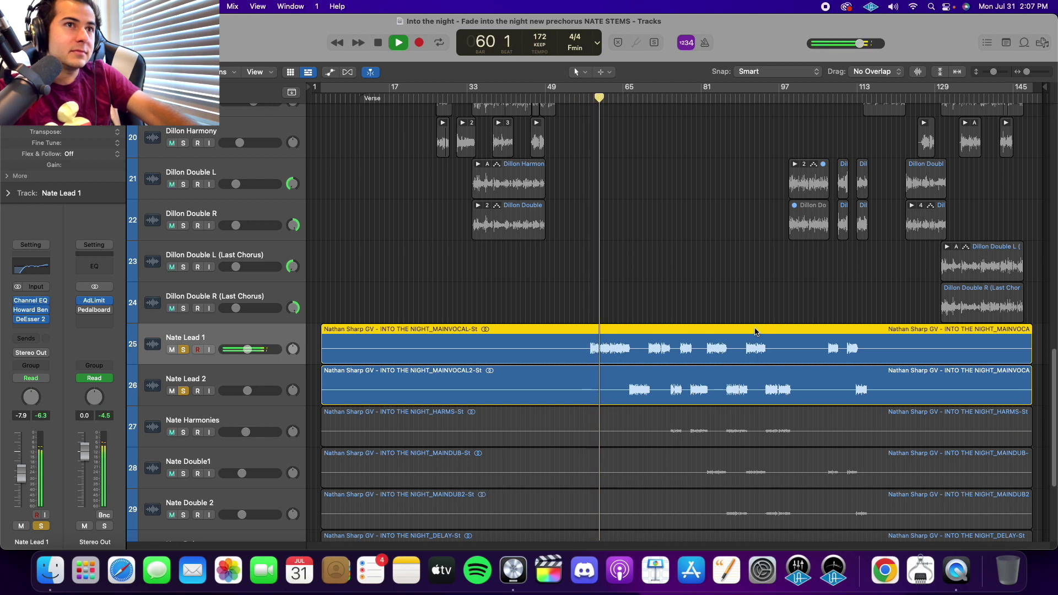
Step: Add the guest vocalist's Reverb and Delay tracks (31 and 30) to the solo during playback
{"action": "scroll", "coordinate": [744, 347], "scroll_direction": "down", "scroll_amount": 3}
{"action": "scroll", "coordinate": [734, 362], "scroll_direction": "down", "scroll_amount": 2}
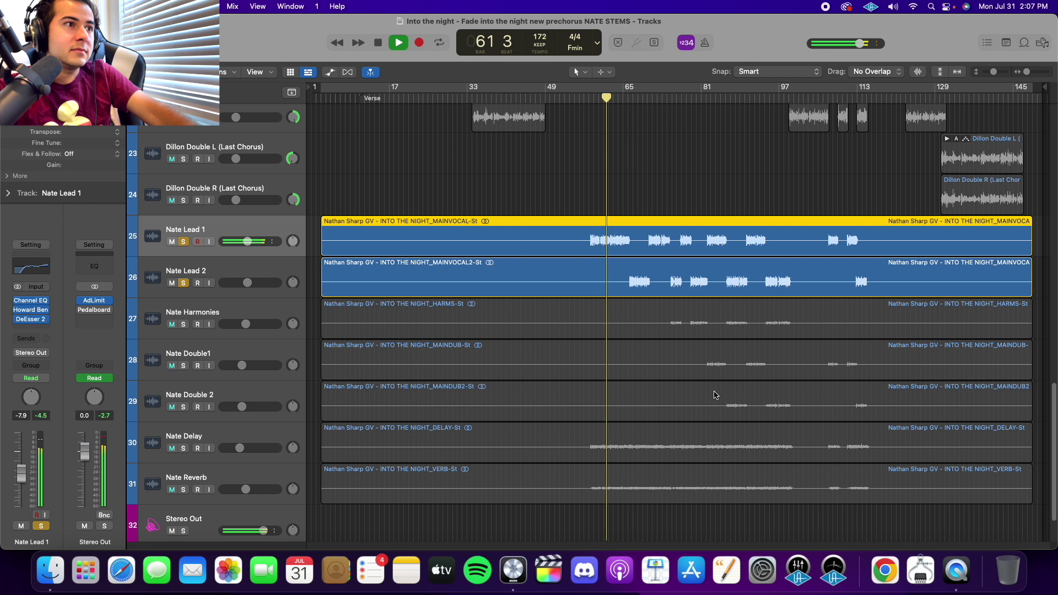
{"action": "left_click", "coordinate": [183, 490]}
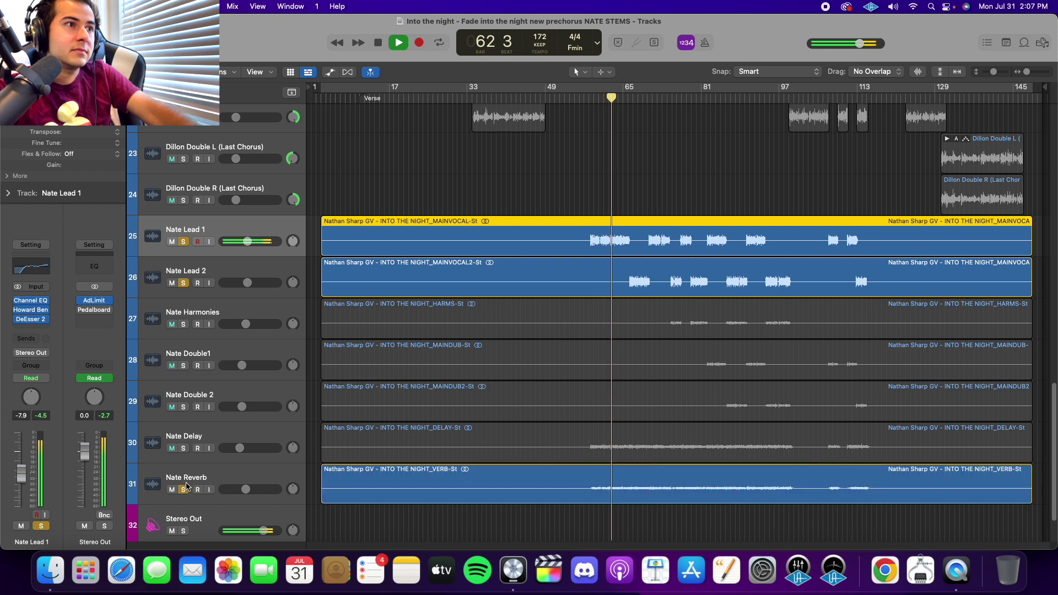
{"action": "left_click", "coordinate": [184, 448]}
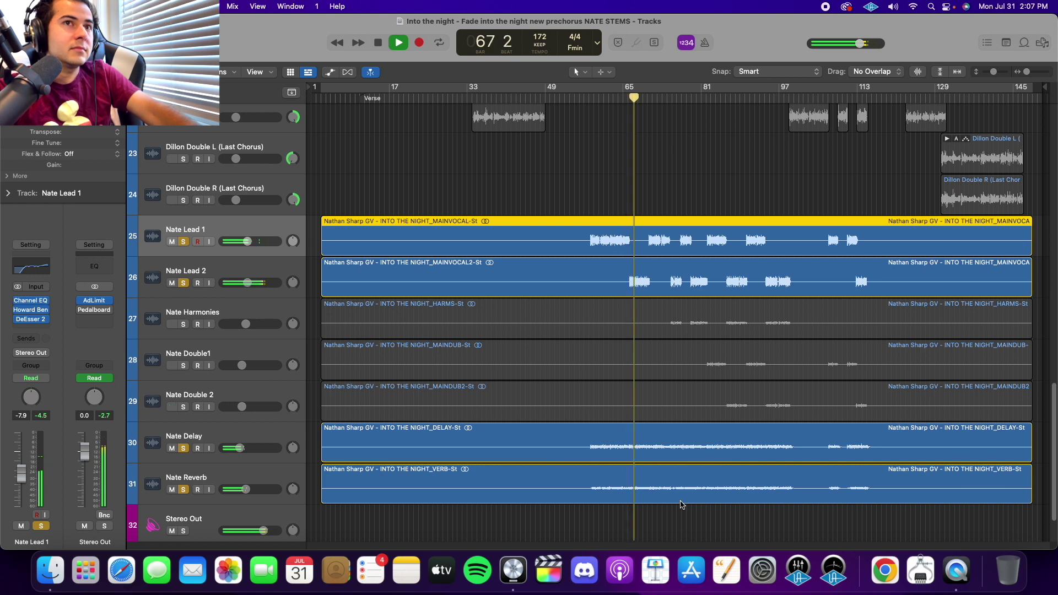
Step: Add the guest vocalist's Harmonies track (27) to the solo and play on to about bar 82
{"action": "scroll", "coordinate": [682, 505], "scroll_direction": "up", "scroll_amount": 1}
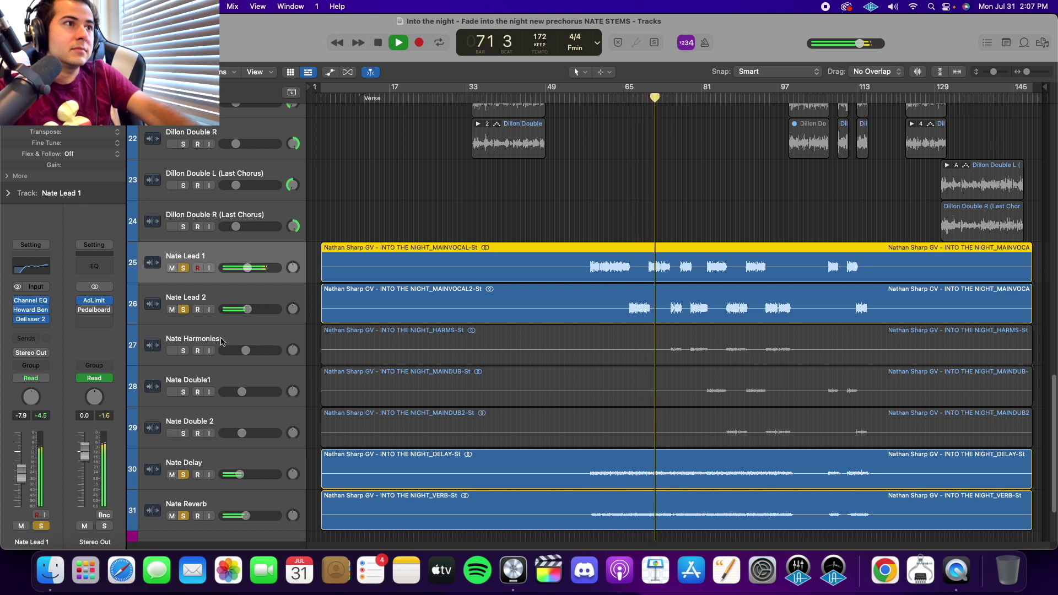
{"action": "left_click", "coordinate": [184, 351]}
{"action": "key", "text": "space"}
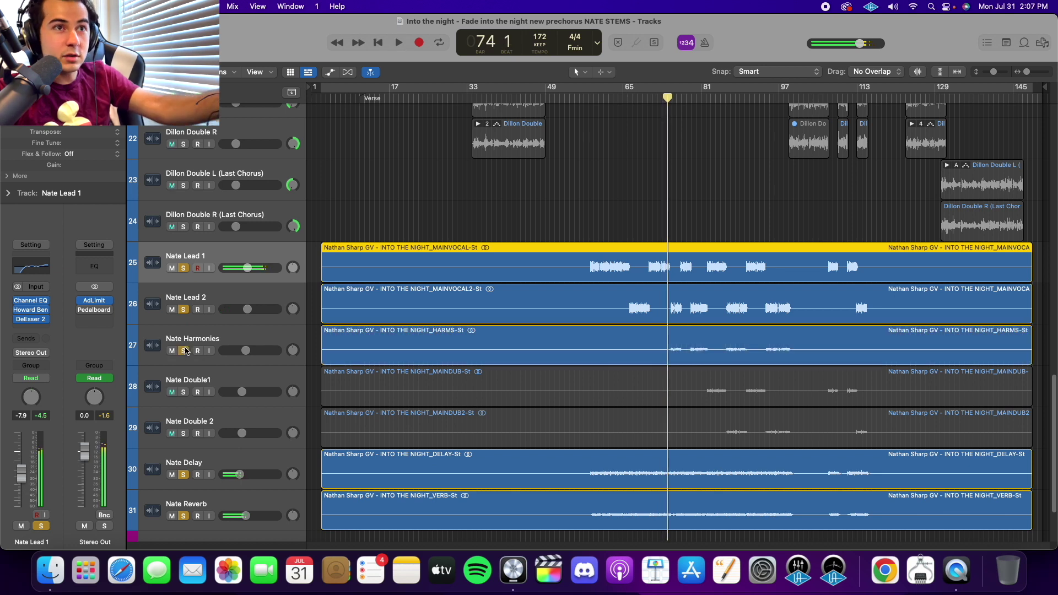
{"action": "key", "text": "space"}
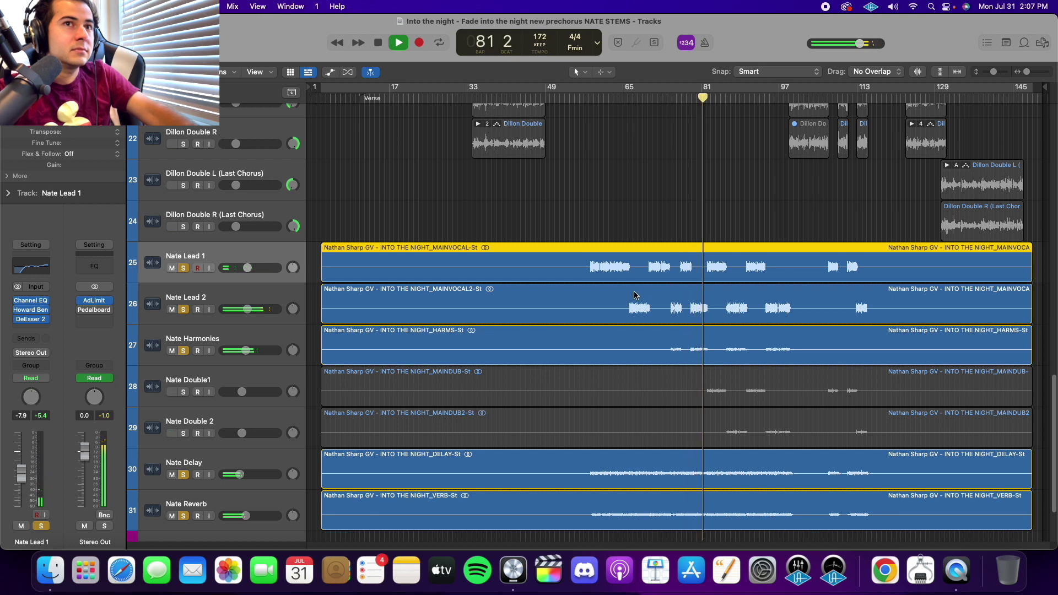
{"action": "key", "text": "space"}
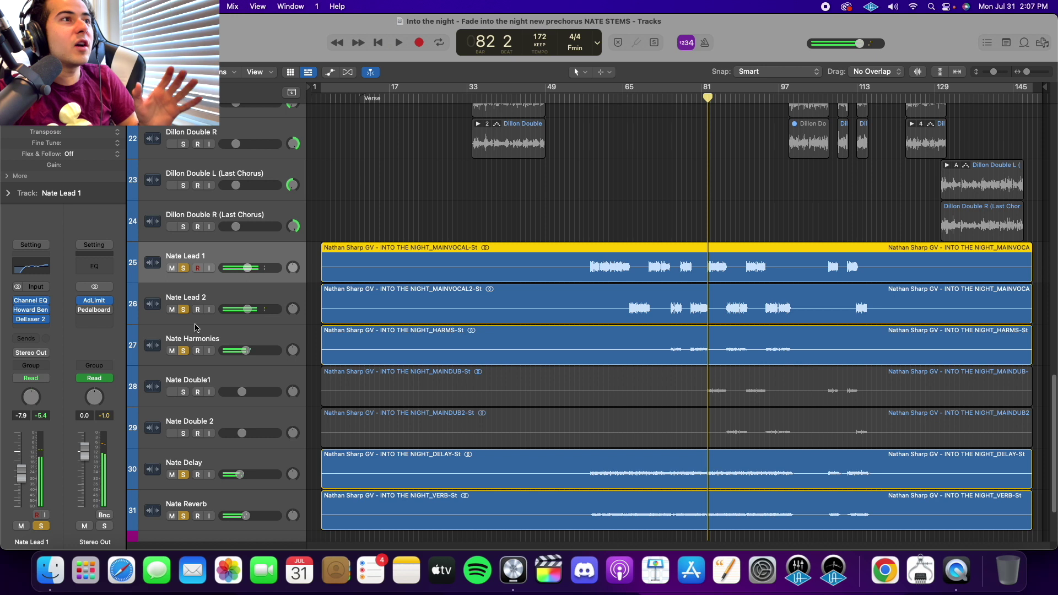
Step: Unsolo the guest's Lead 1 and Lead 2, play from bar 78, then unsolo Delay and Reverb so only the Harmonies sound
{"action": "left_click", "coordinate": [184, 270]}
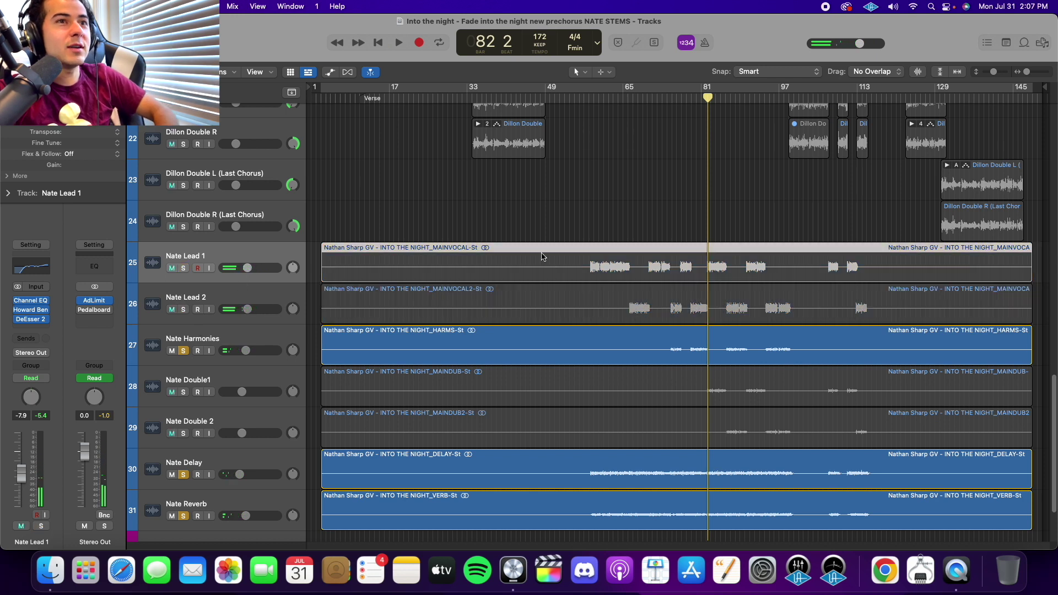
{"action": "left_click", "coordinate": [686, 89]}
{"action": "key", "text": "space"}
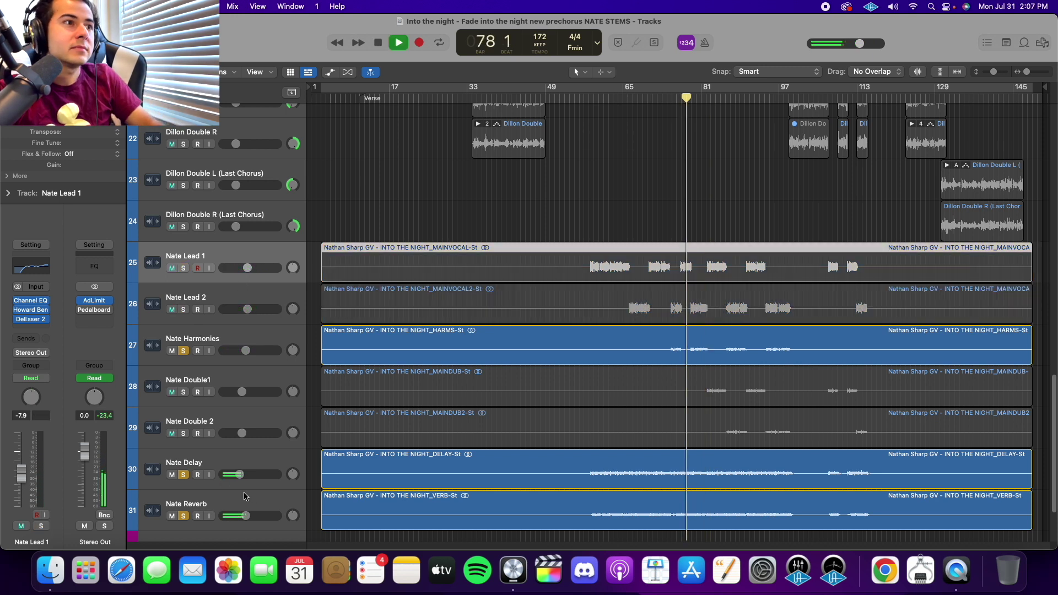
{"action": "left_click", "coordinate": [182, 476]}
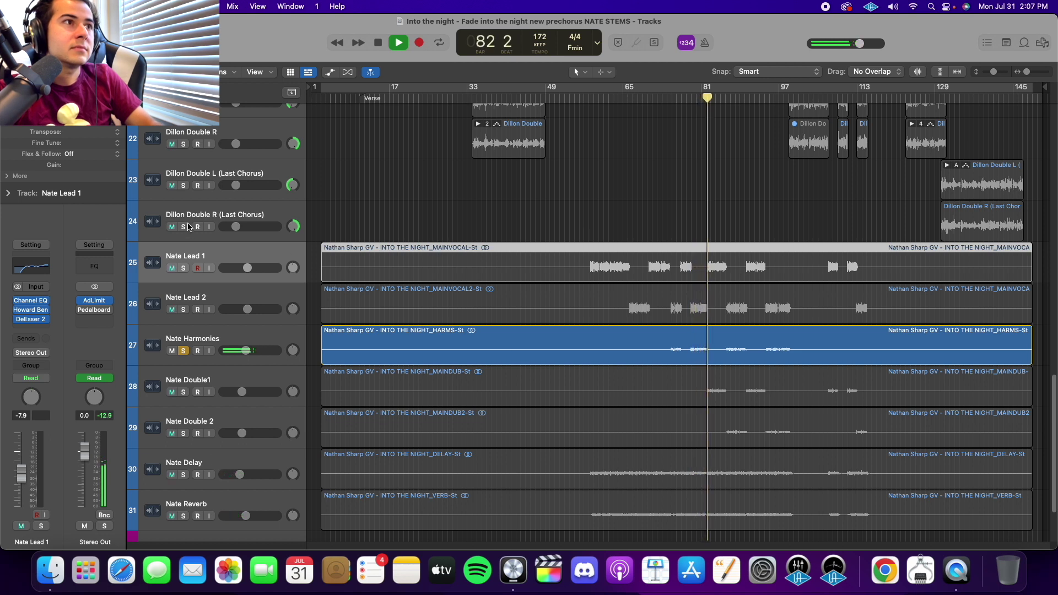
Step: Solo the guest's Lead 1, Lead 2, both Doubles, Delay and Reverb tracks with the Harmonies and play to about bar 90
{"action": "left_click_drag", "start_coordinate": [184, 267], "coordinate": [184, 309]}
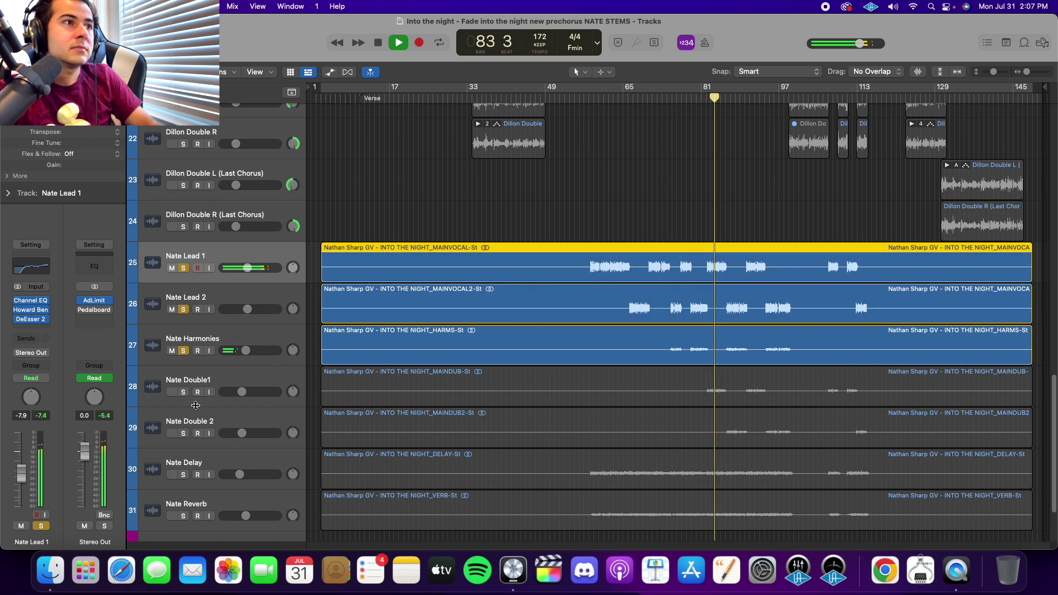
{"action": "left_click_drag", "start_coordinate": [184, 396], "coordinate": [184, 516]}
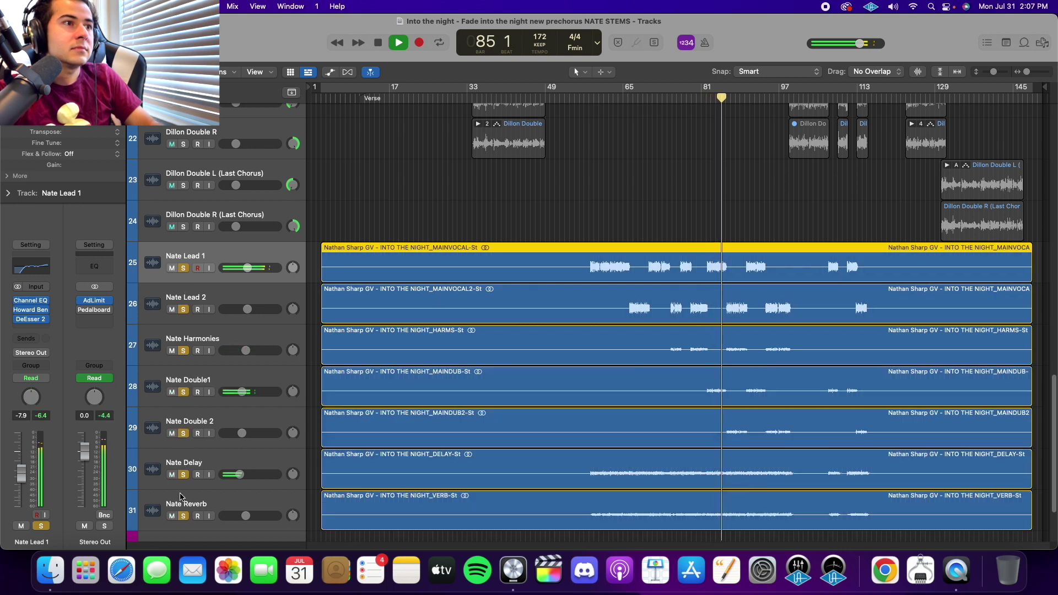
{"action": "scroll", "coordinate": [418, 465], "scroll_direction": "down", "scroll_amount": 2}
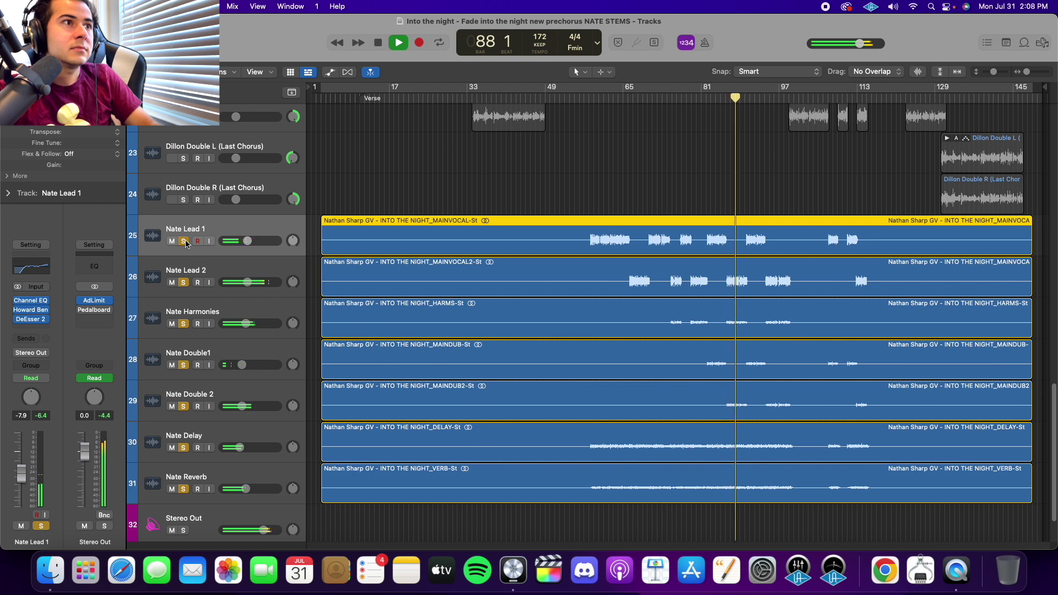
{"action": "mouse_move", "coordinate": [183, 241]}
{"action": "left_mouse_down"}
{"action": "mouse_move", "coordinate": [186, 280]}
{"action": "mouse_move", "coordinate": [184, 241]}
{"action": "left_mouse_up"}
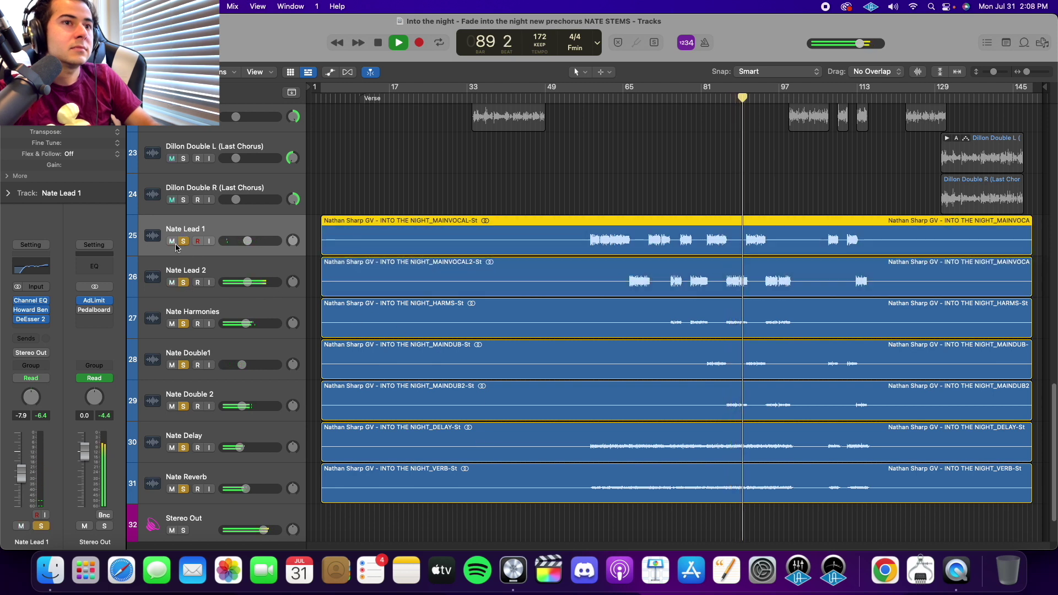
{"action": "key", "text": "space"}
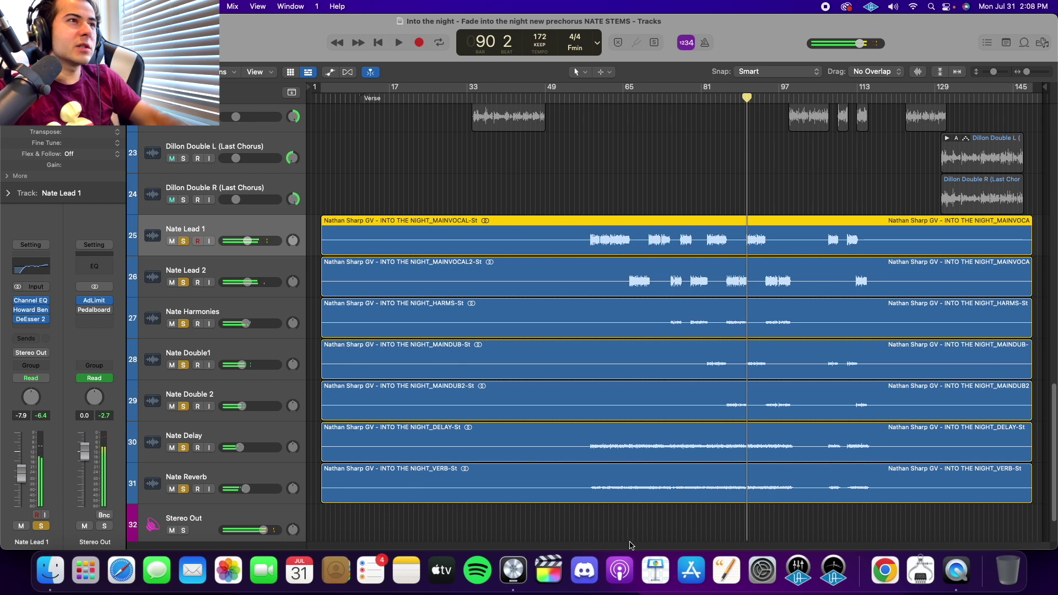
Step: Select the guest's Harmonies, Double 1 and Double 2 tracks one after another to inspect their channel strips
{"action": "left_click", "coordinate": [248, 306]}
{"action": "left_click", "coordinate": [250, 353]}
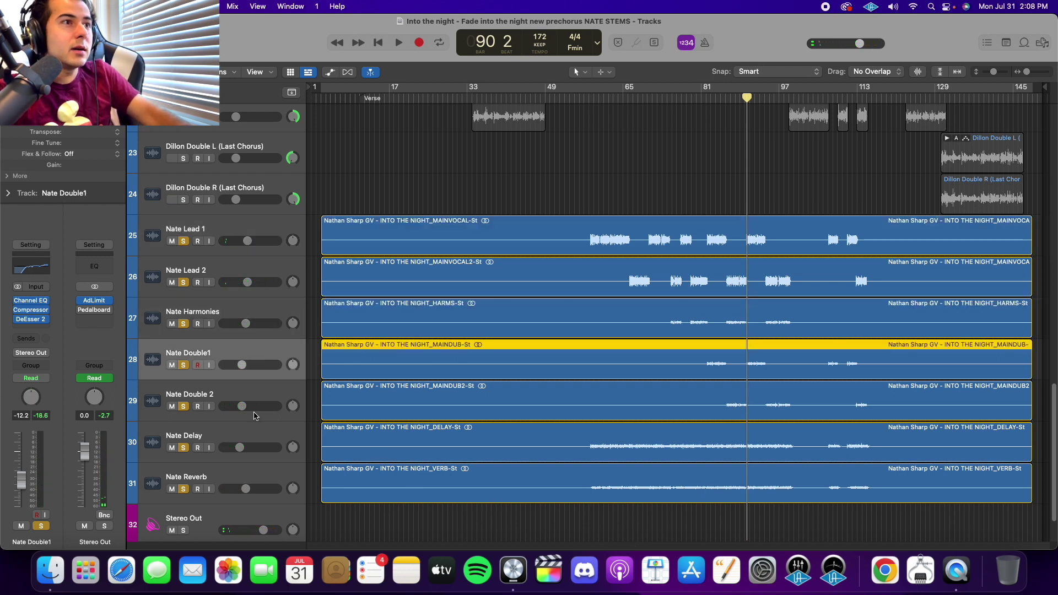
{"action": "left_click", "coordinate": [253, 397]}
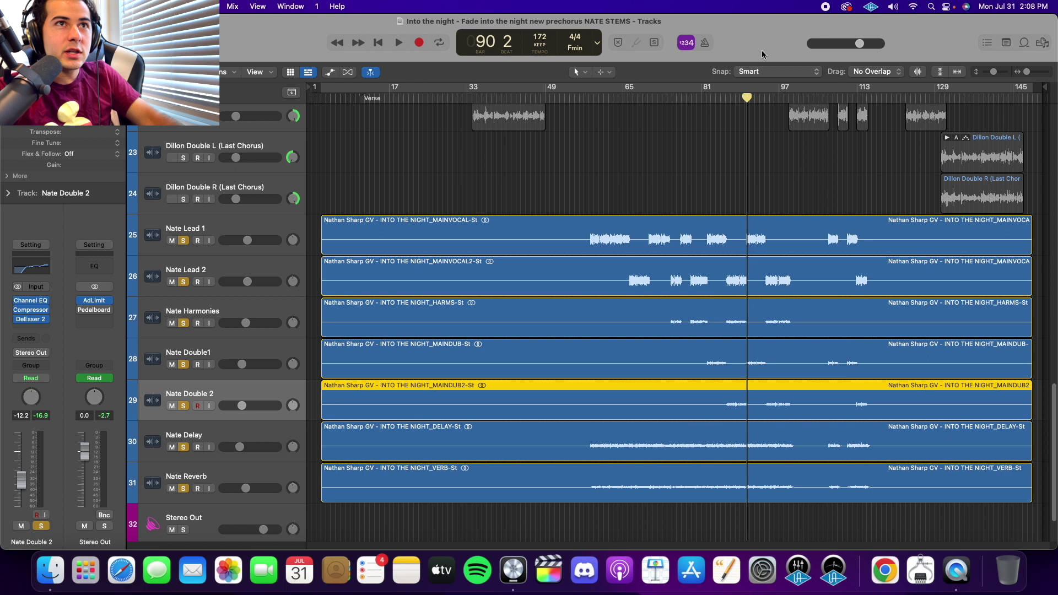
Step: Move the playhead to bar 107 and add the Lead Vox, Harmony and Double tracks (18 to 24) to the guest vocals' solo
{"action": "left_click_drag", "start_coordinate": [753, 97], "coordinate": [828, 134]}
{"action": "scroll", "coordinate": [456, 340], "scroll_direction": "up", "scroll_amount": 5}
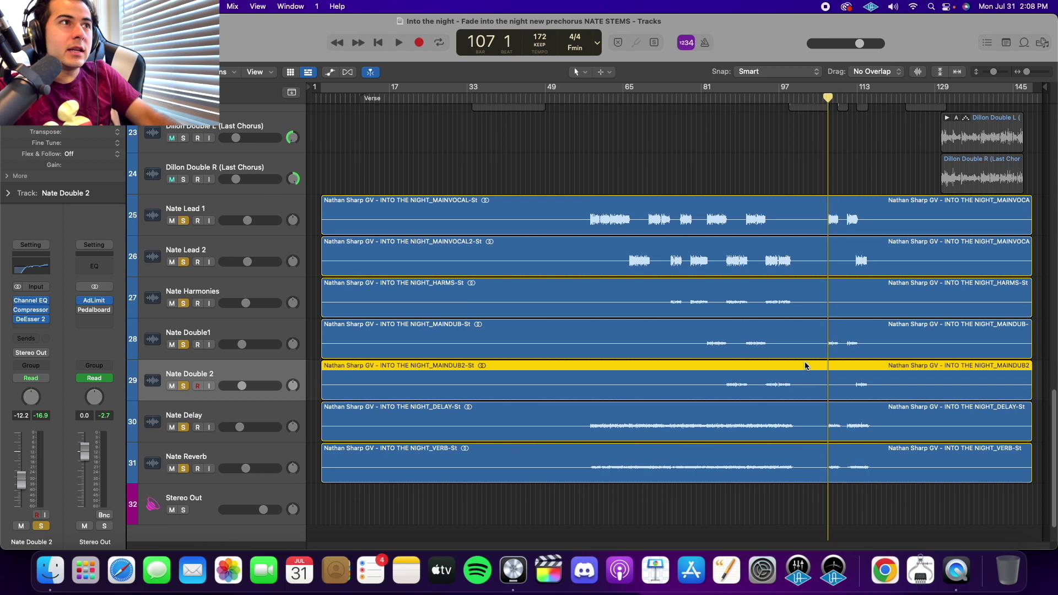
{"action": "scroll", "coordinate": [192, 155], "scroll_direction": "up", "scroll_amount": 4}
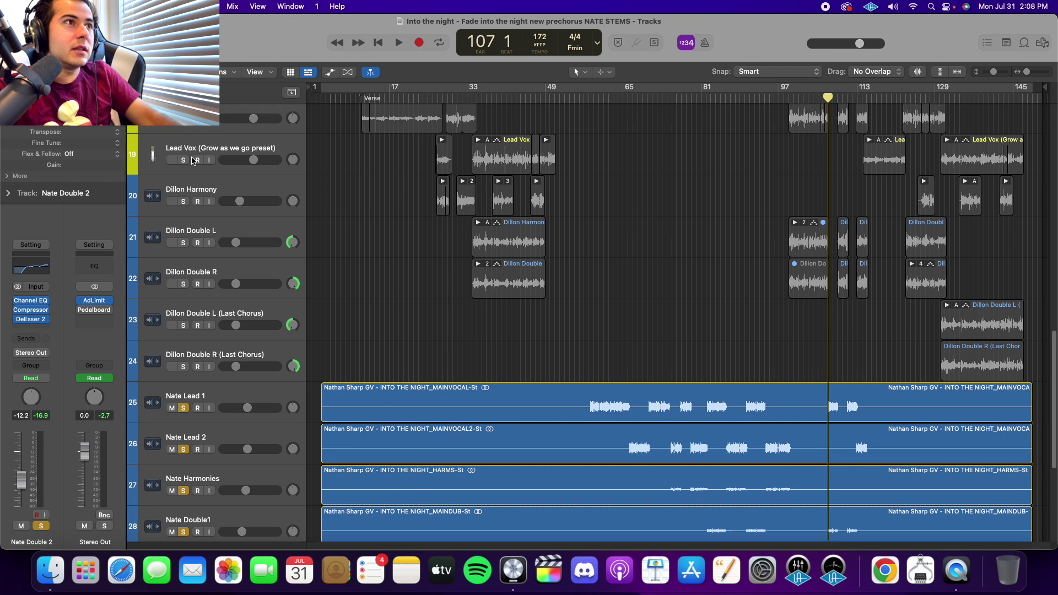
{"action": "left_click", "coordinate": [184, 163]}
{"action": "scroll", "coordinate": [887, 161], "scroll_direction": "down", "scroll_amount": 3}
{"action": "scroll", "coordinate": [858, 207], "scroll_direction": "down", "scroll_amount": 2}
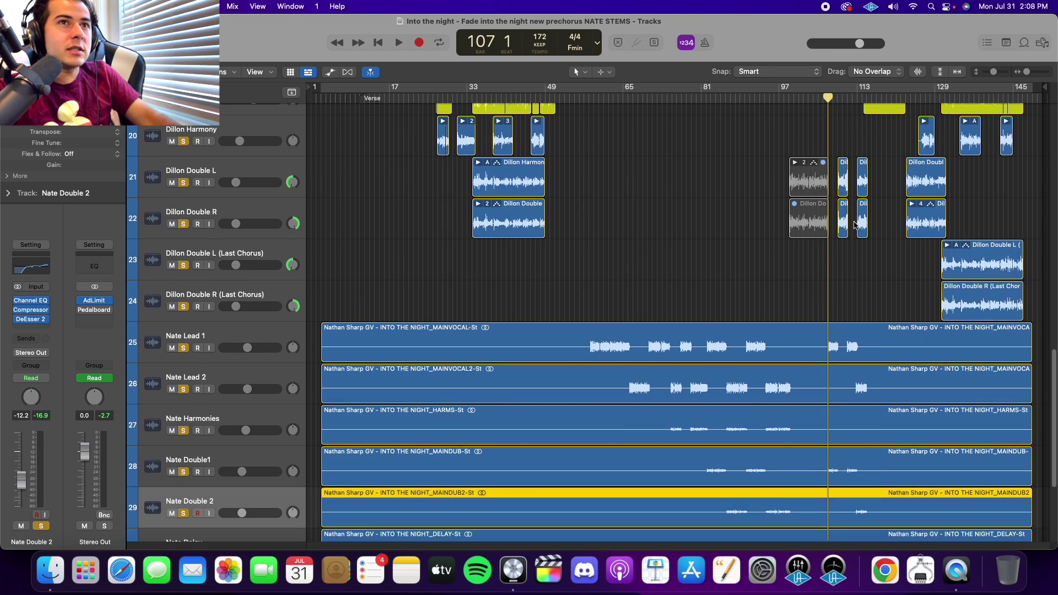
{"action": "scroll", "coordinate": [855, 225], "scroll_direction": "down", "scroll_amount": 3}
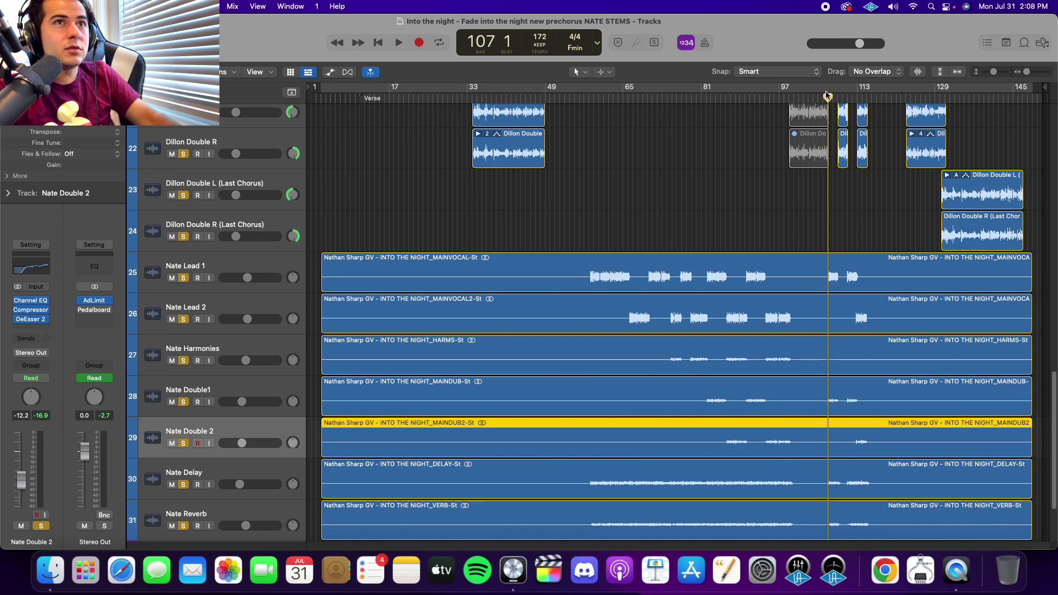
Step: Play all soloed vocals together from bar 106 to bar 115
{"action": "left_click_drag", "start_coordinate": [827, 97], "coordinate": [823, 100]}
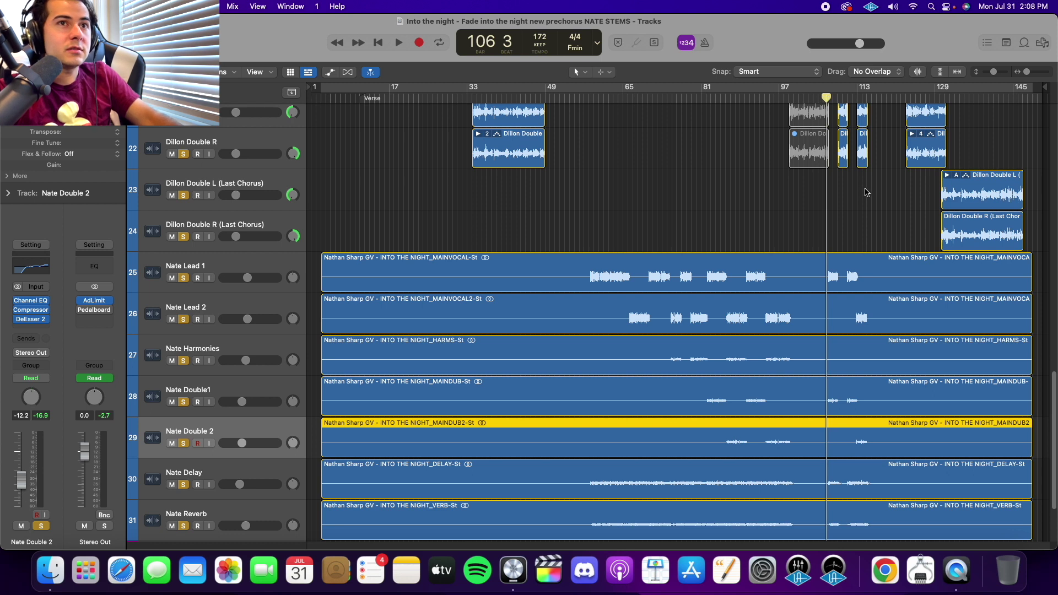
{"action": "key", "text": "space"}
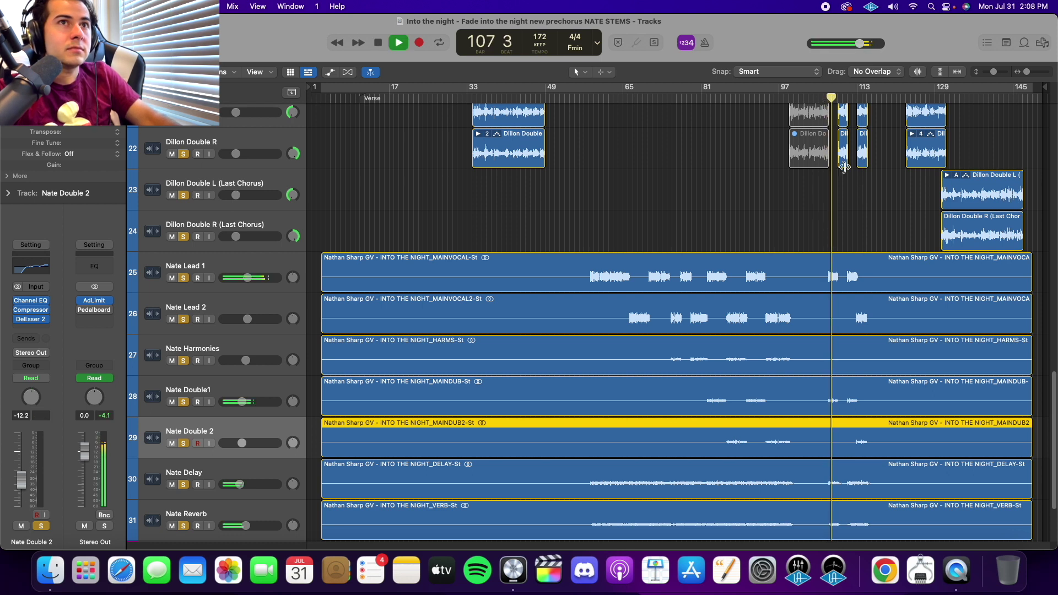
{"action": "scroll", "coordinate": [833, 161], "scroll_direction": "up", "scroll_amount": 2}
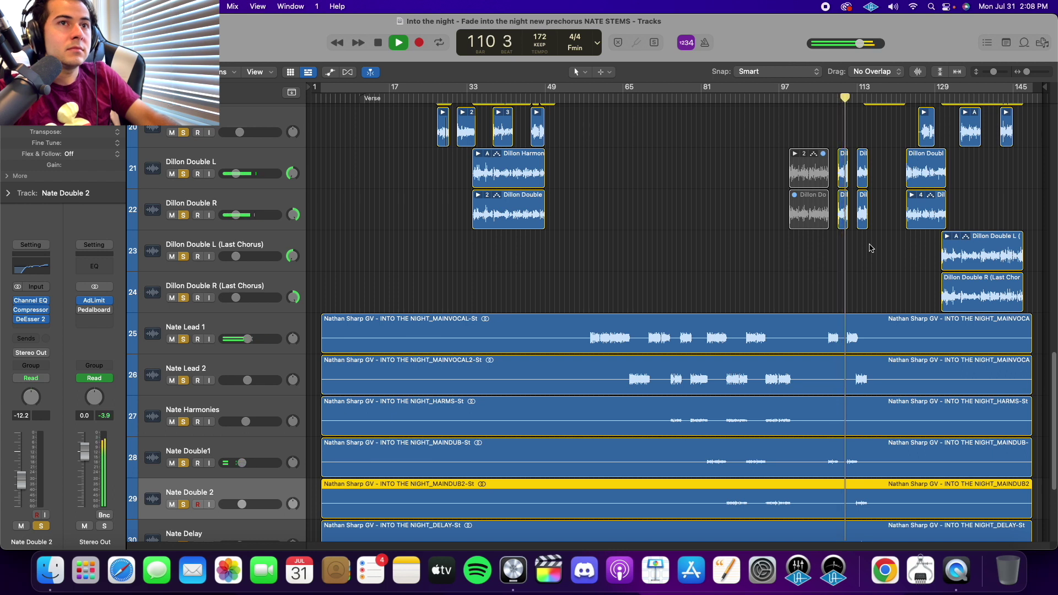
{"action": "scroll", "coordinate": [870, 248], "scroll_direction": "up", "scroll_amount": 3}
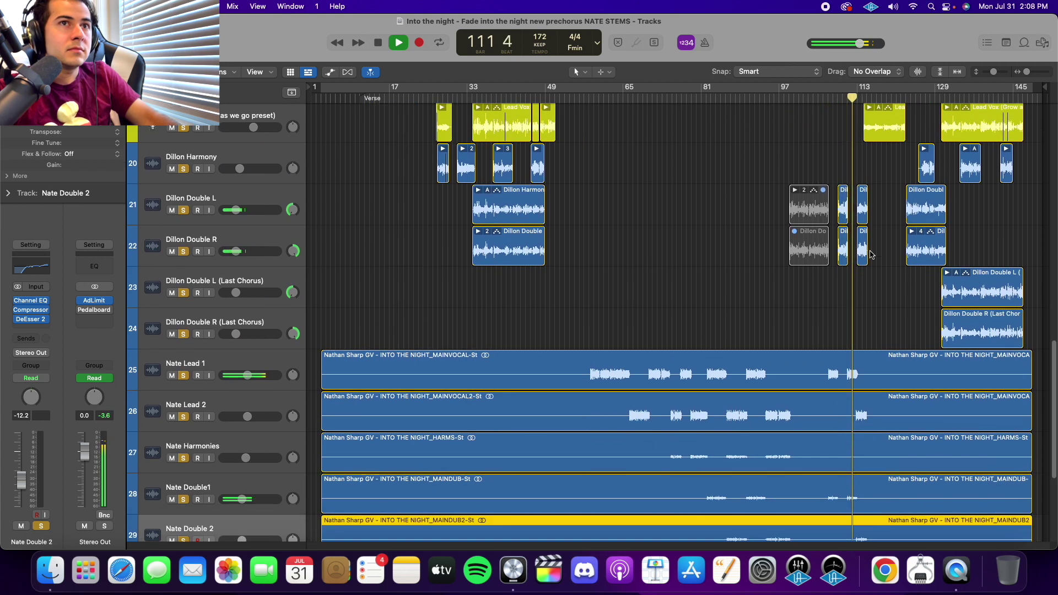
{"action": "scroll", "coordinate": [870, 254], "scroll_direction": "down", "scroll_amount": 3}
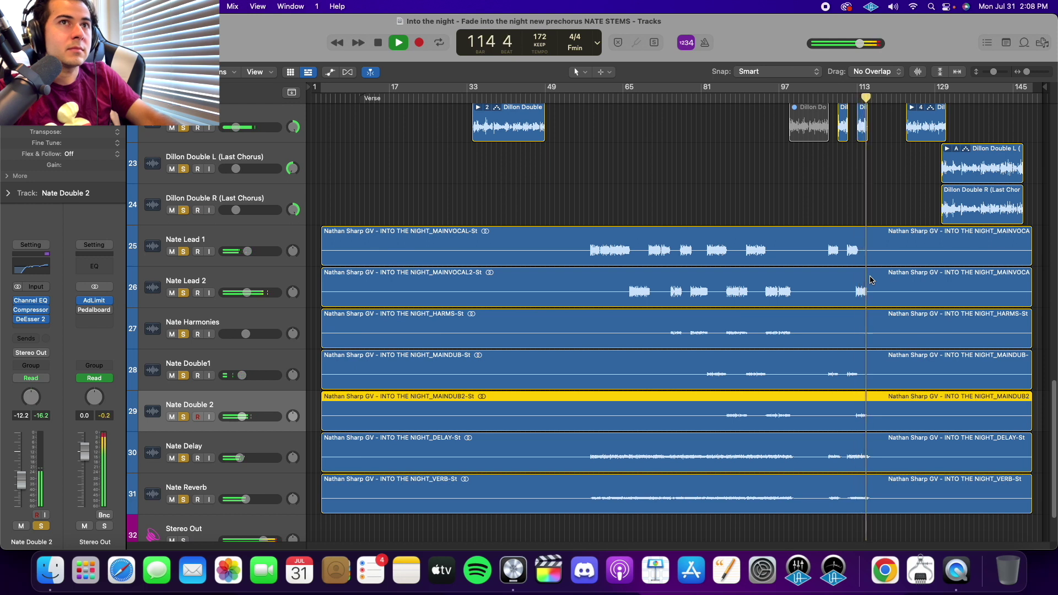
{"action": "key", "text": "space"}
{"action": "scroll", "coordinate": [870, 279], "scroll_direction": "up", "scroll_amount": 4}
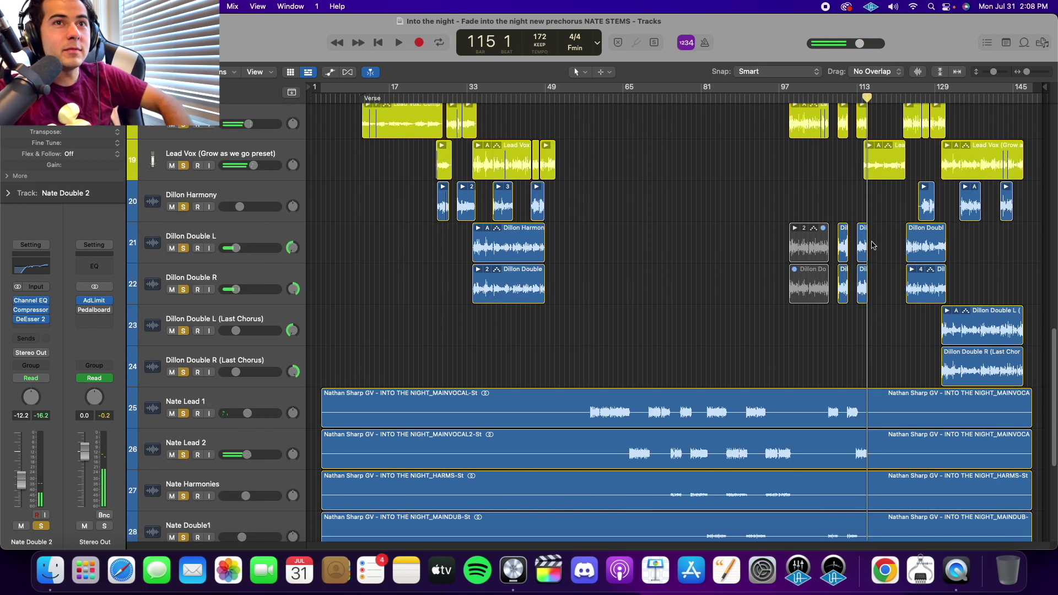
{"action": "scroll", "coordinate": [872, 245], "scroll_direction": "down", "scroll_amount": 1}
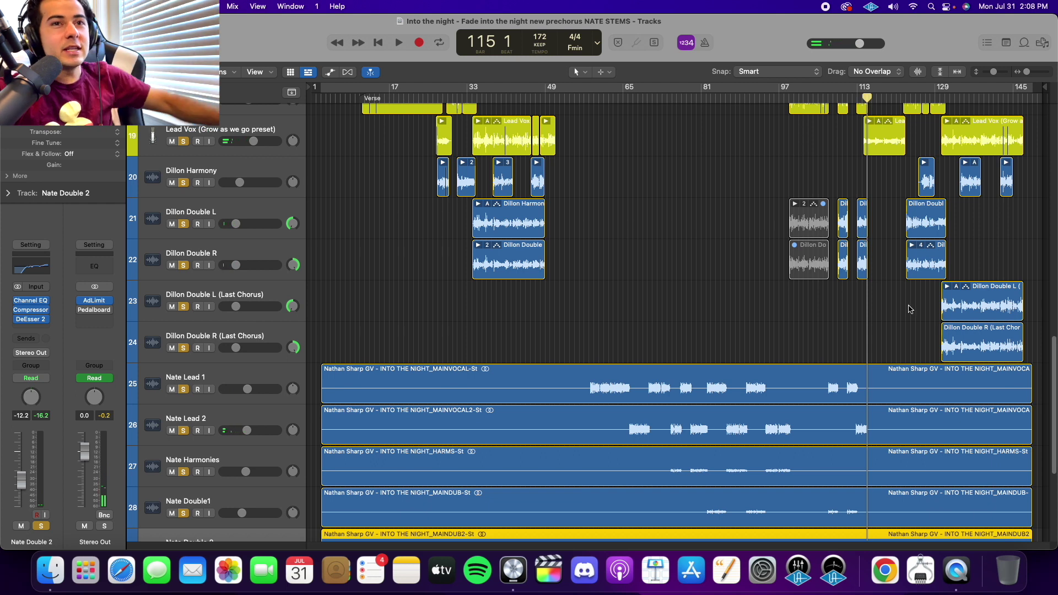
{"action": "scroll", "coordinate": [910, 310], "scroll_direction": "down", "scroll_amount": 2}
{"action": "scroll", "coordinate": [913, 322], "scroll_direction": "up", "scroll_amount": 4}
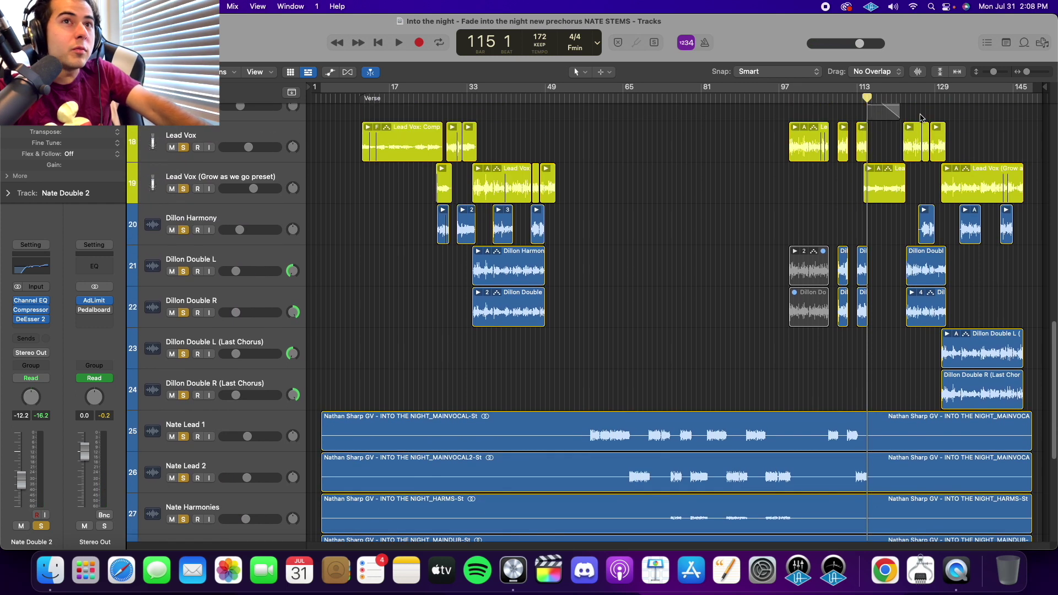
{"action": "scroll", "coordinate": [882, 259], "scroll_direction": "down", "scroll_amount": 2}
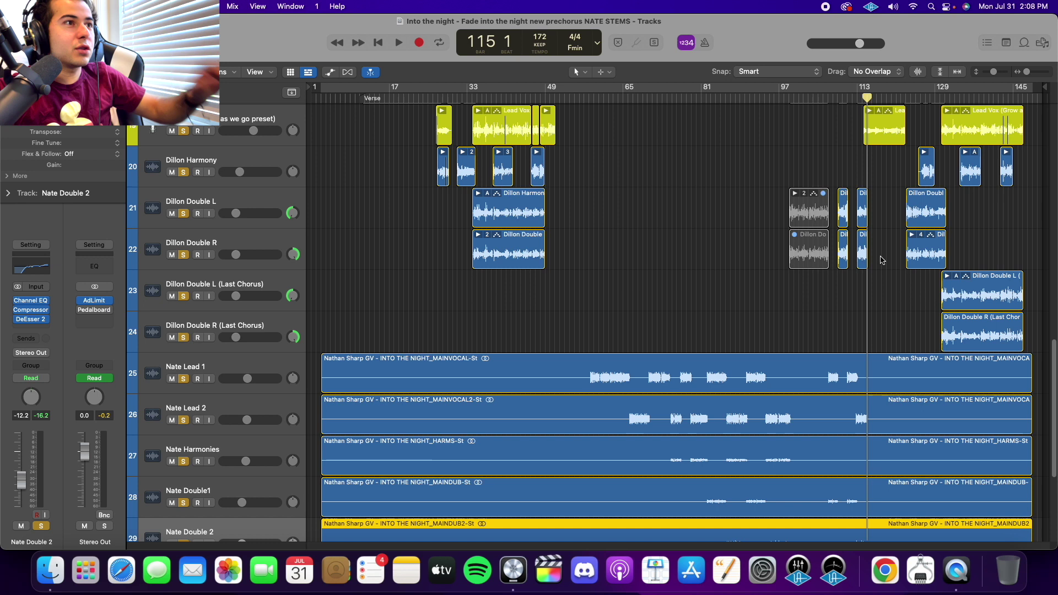
Step: Shrink the track heights and inspect the Violins Short and the two Cello Short tracks (11 to 13)
{"action": "key", "text": "super+Up"}
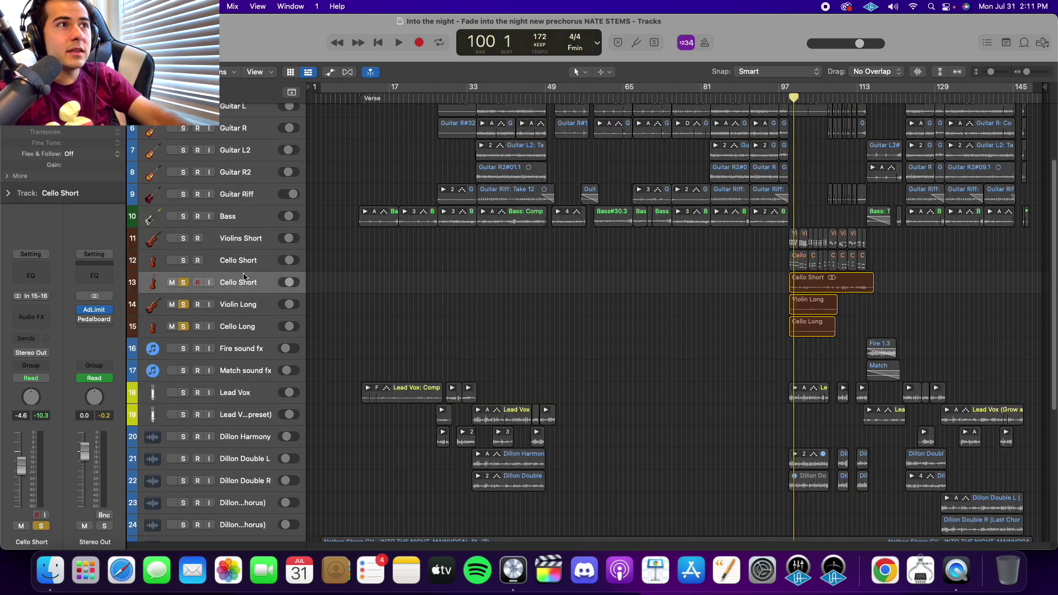
{"action": "left_click", "coordinate": [260, 245]}
{"action": "key", "text": "Down"}
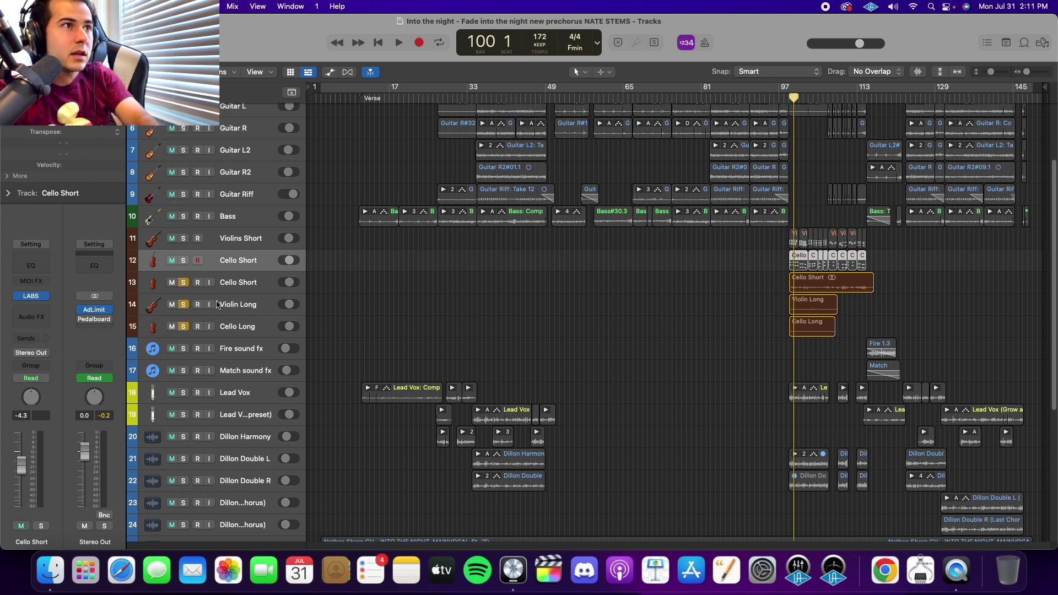
{"action": "left_click", "coordinate": [237, 285]}
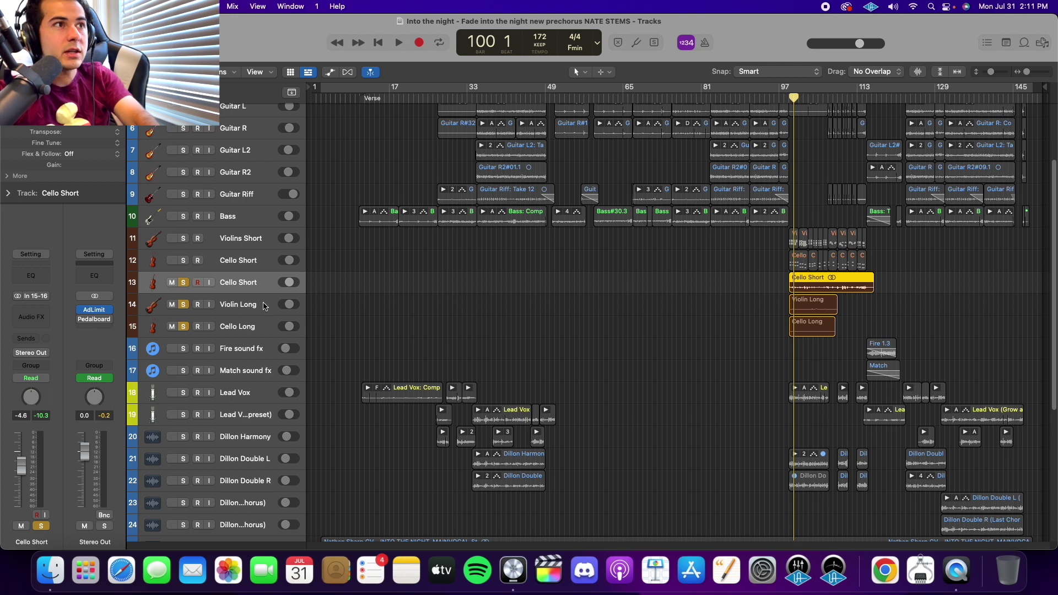
Step: Play the soloed Cello Short, Violin Long and Cello Long tracks (13 to 15) from about bar 99
{"action": "left_click", "coordinate": [791, 97]}
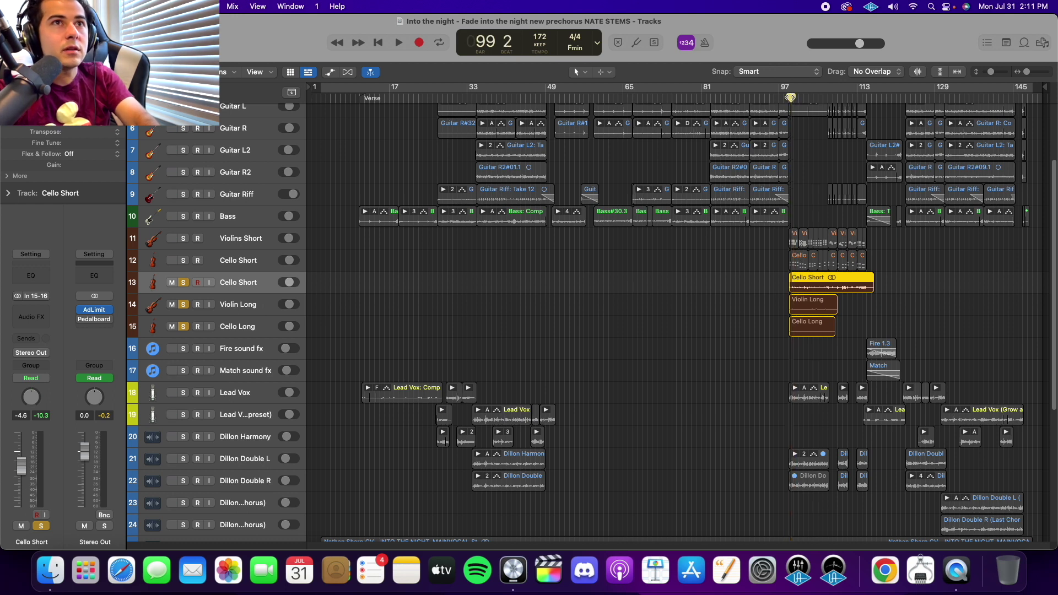
{"action": "left_click_drag", "start_coordinate": [790, 97], "coordinate": [788, 98]}
{"action": "key", "text": "space"}
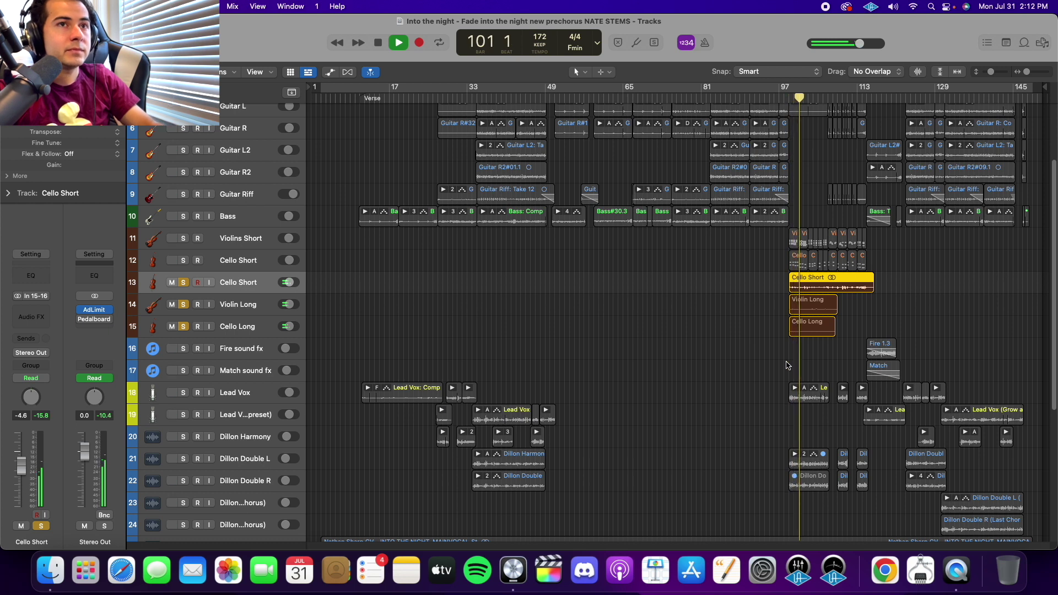
Step: Add Drums, Blue Wave, Spin Cycle, the guitars, Bass, Violins Short and Cello Short (12) to the strings' solo during playback
{"action": "scroll", "coordinate": [552, 368], "scroll_direction": "up", "scroll_amount": 3}
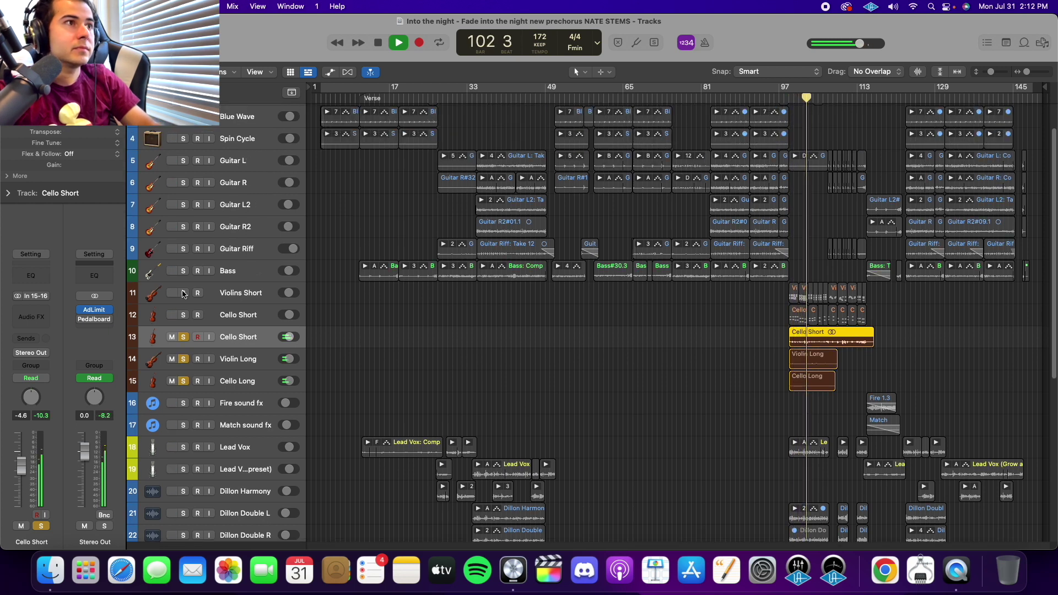
{"action": "left_click_drag", "start_coordinate": [183, 315], "coordinate": [185, 137]}
{"action": "scroll", "coordinate": [452, 309], "scroll_direction": "down", "scroll_amount": 2}
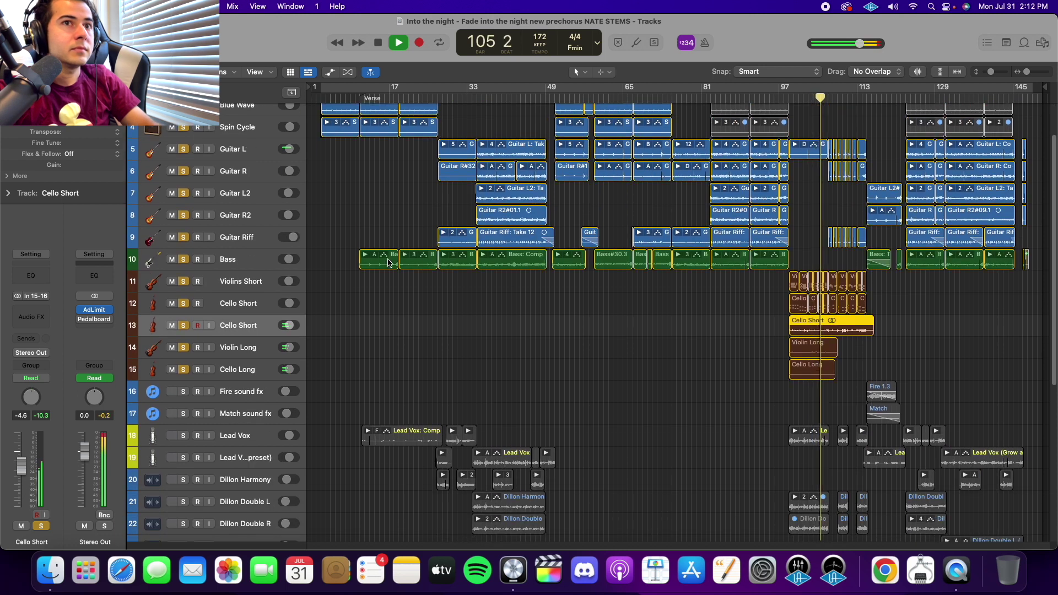
{"action": "scroll", "coordinate": [528, 358], "scroll_direction": "up", "scroll_amount": 2}
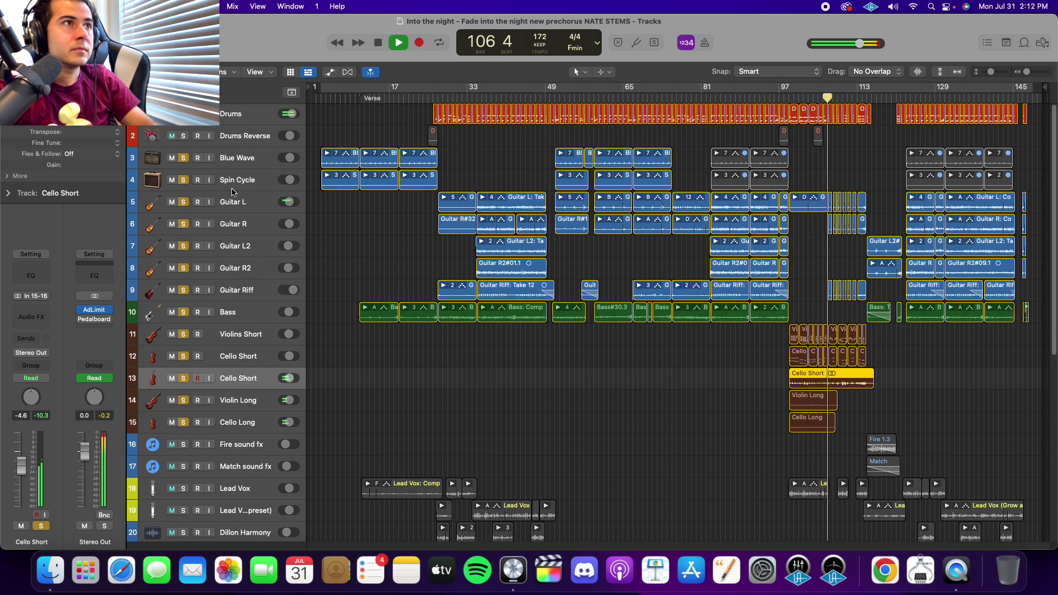
Step: Remove the drum, guitar and bass tracks from the solo during playback, keeping only the strings soloed, and select the Violins Short track
{"action": "left_click_drag", "start_coordinate": [182, 113], "coordinate": [183, 311]}
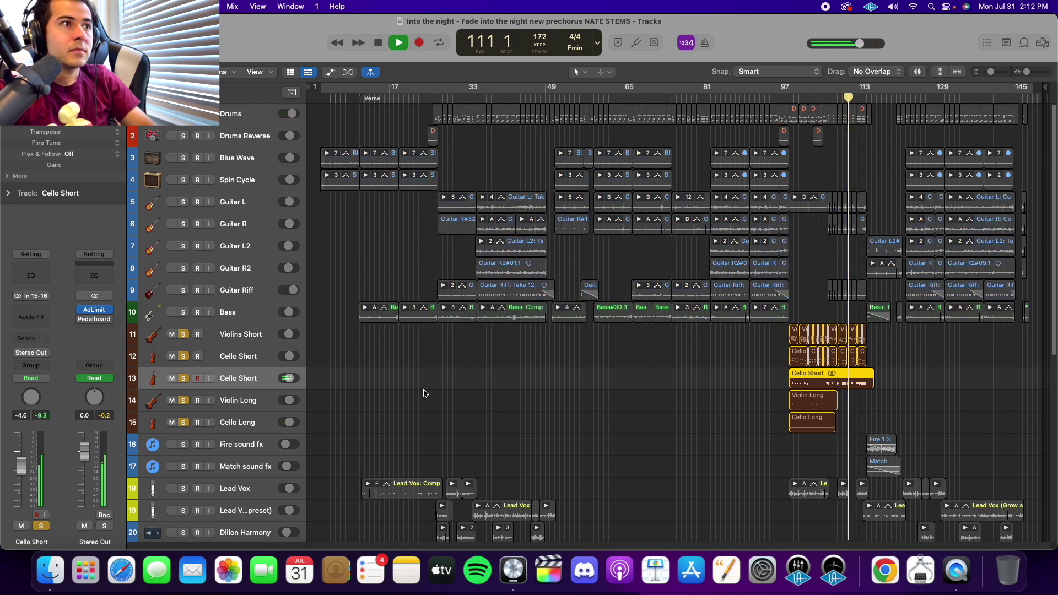
{"action": "left_click", "coordinate": [261, 356]}
{"action": "left_click", "coordinate": [274, 330]}
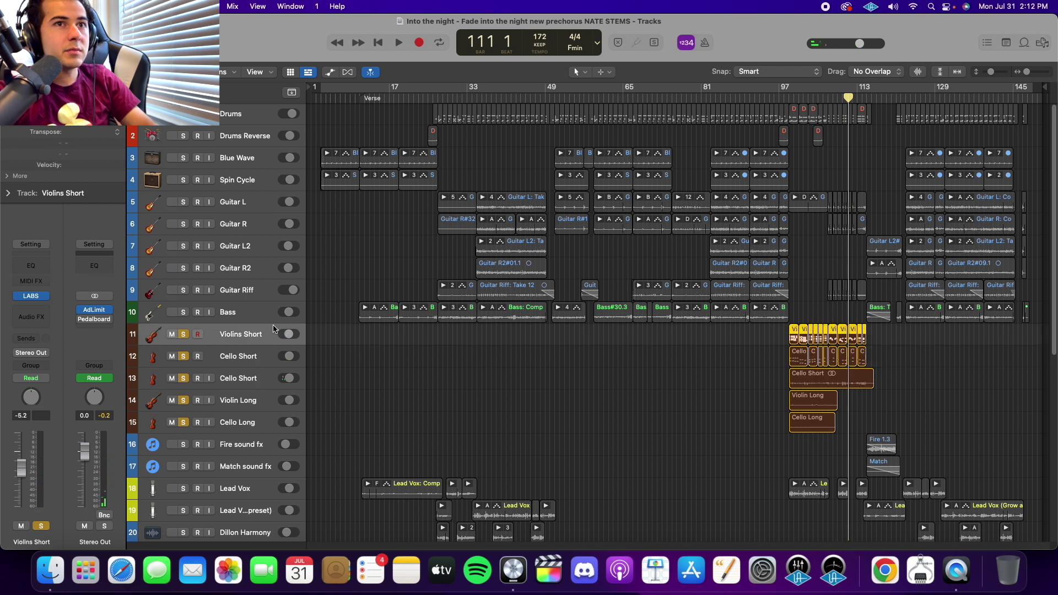
Step: Play the soloed string tracks from bar 98 to bar 102 and again from bar 106 to bar 110
{"action": "left_click_drag", "start_coordinate": [825, 102], "coordinate": [784, 101]}
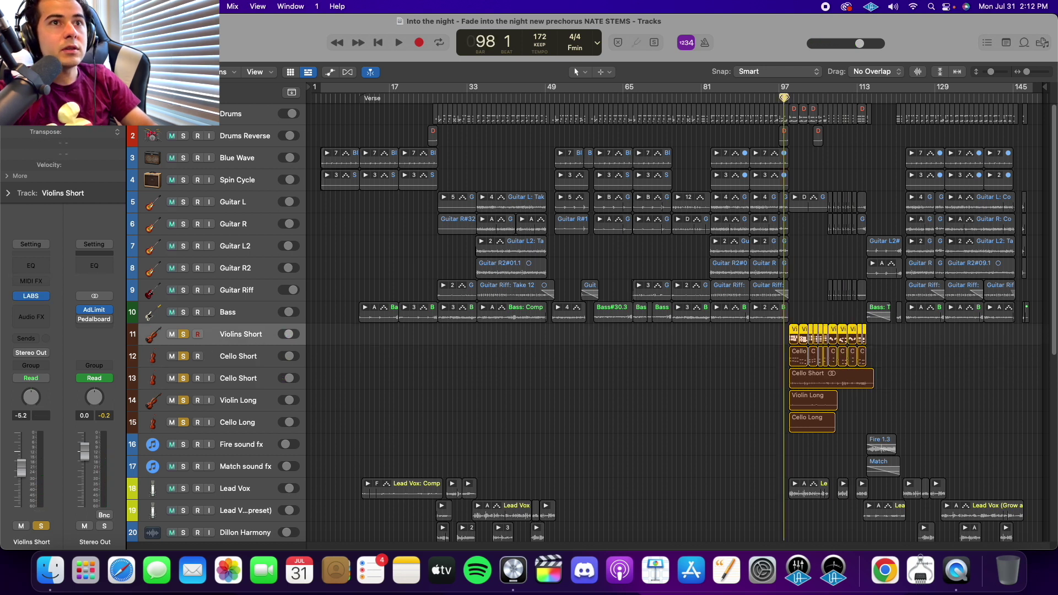
{"action": "left_click", "coordinate": [759, 425]}
{"action": "key", "text": "space"}
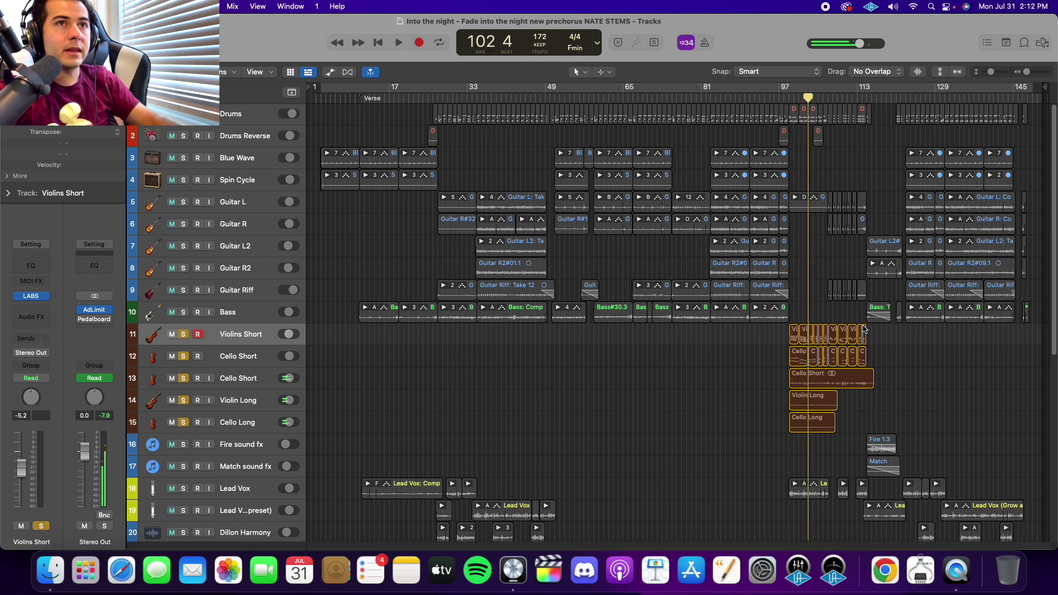
{"action": "left_click_drag", "start_coordinate": [829, 99], "coordinate": [827, 98]}
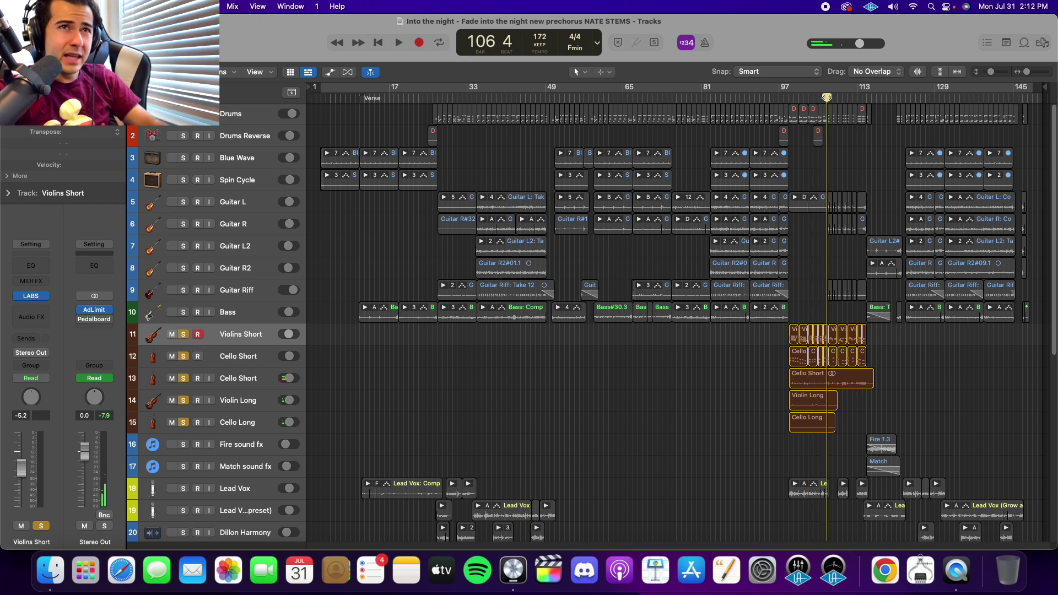
{"action": "key", "text": "space"}
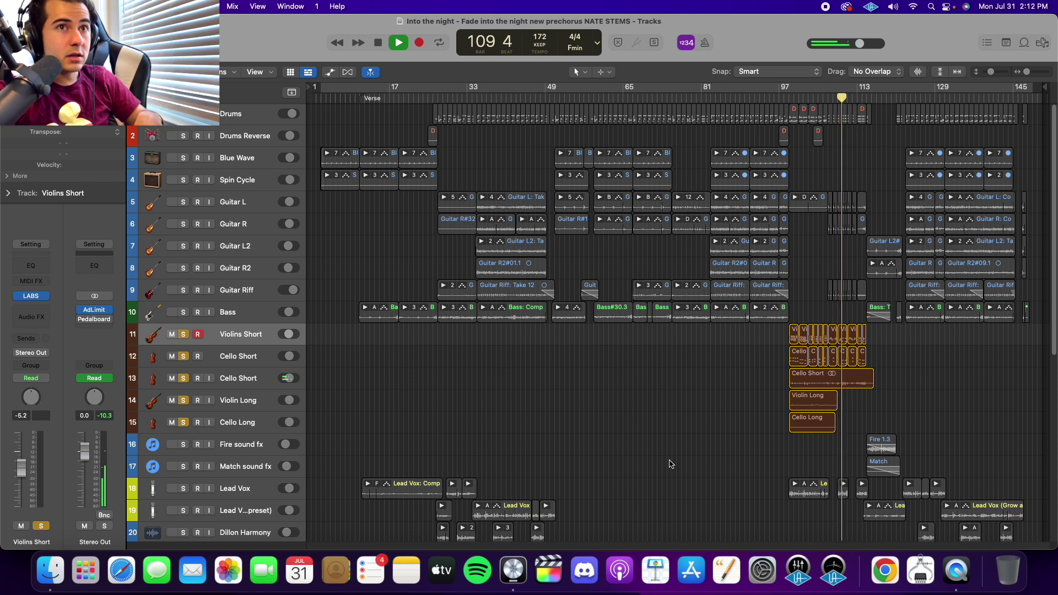
{"action": "key", "text": "space"}
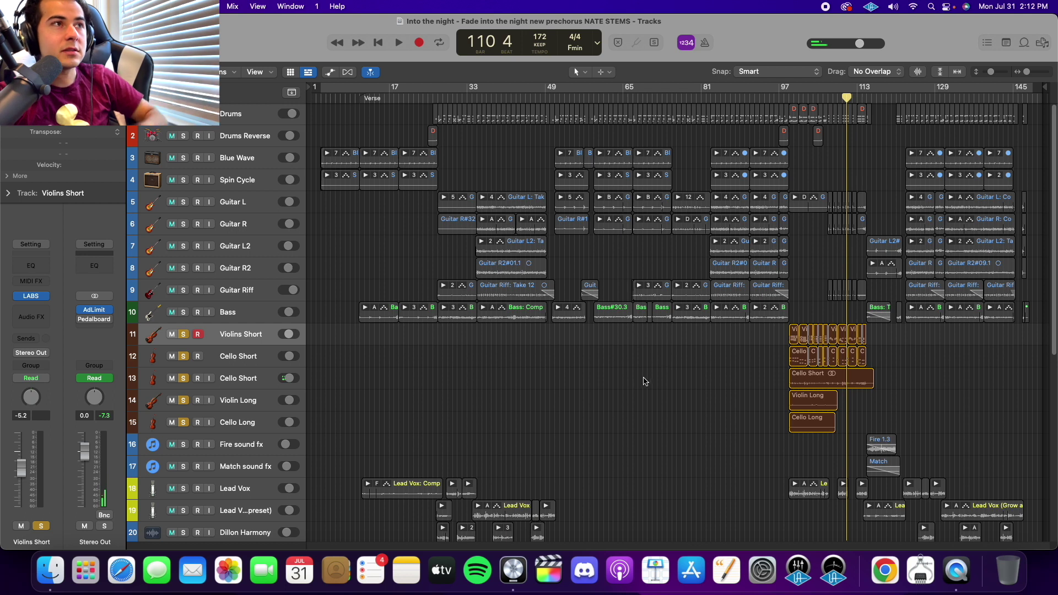
Step: Clear the solo from all the string tracks
{"action": "key", "text": "ctrl+alt+super+s"}
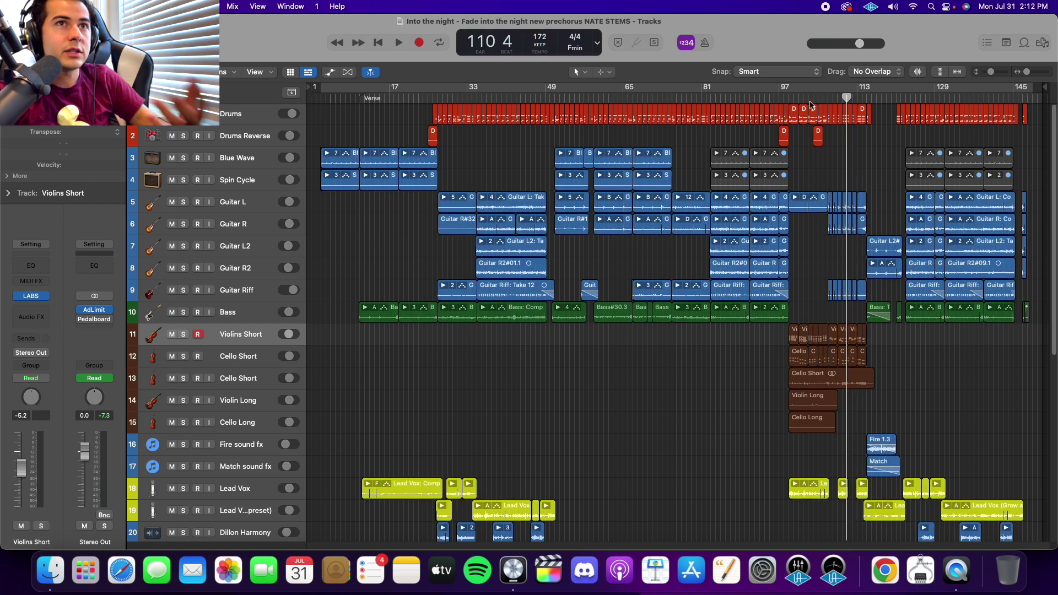
{"action": "scroll", "coordinate": [892, 406], "scroll_direction": "down", "scroll_amount": 10}
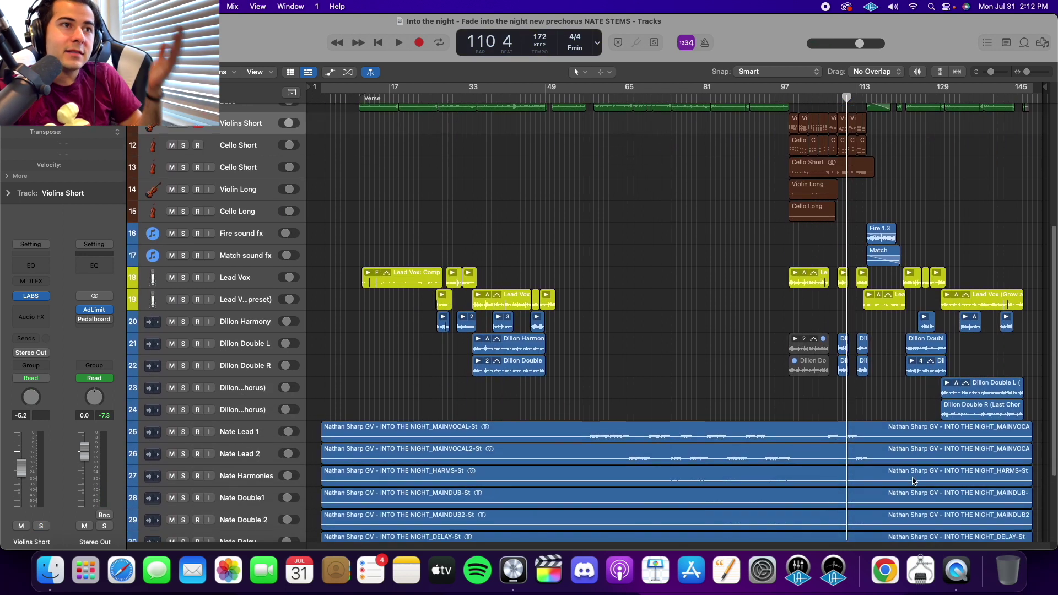